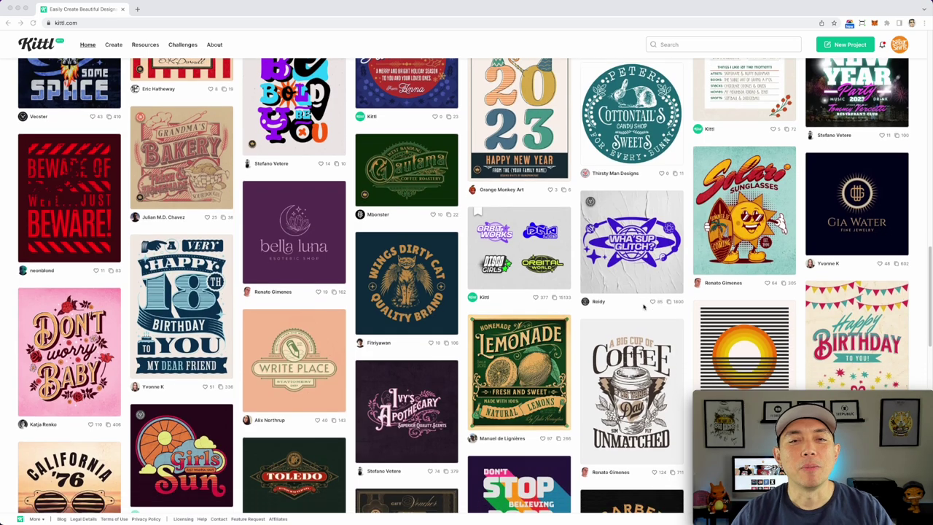
Browse the trending design templates in the home page gallery for inspiration
scroll(644, 307, "down", 6)
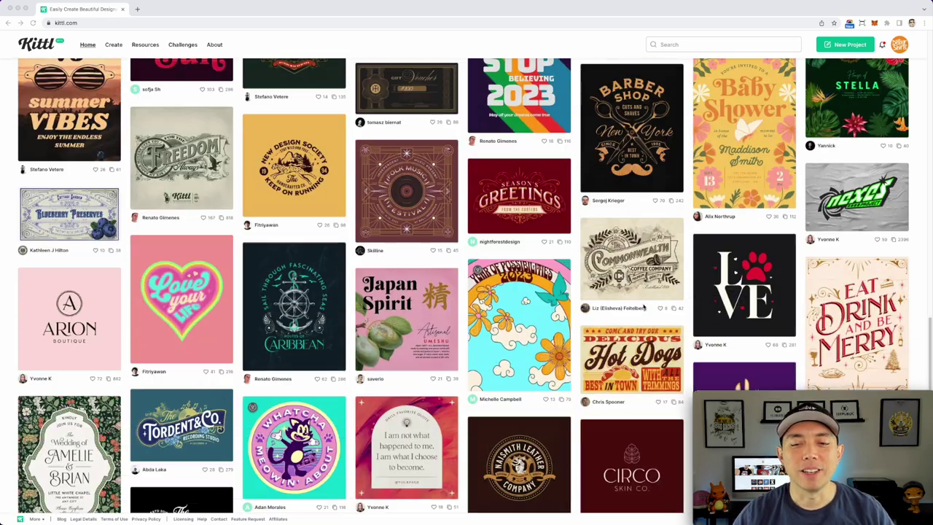
scroll(643, 307, "down", 2)
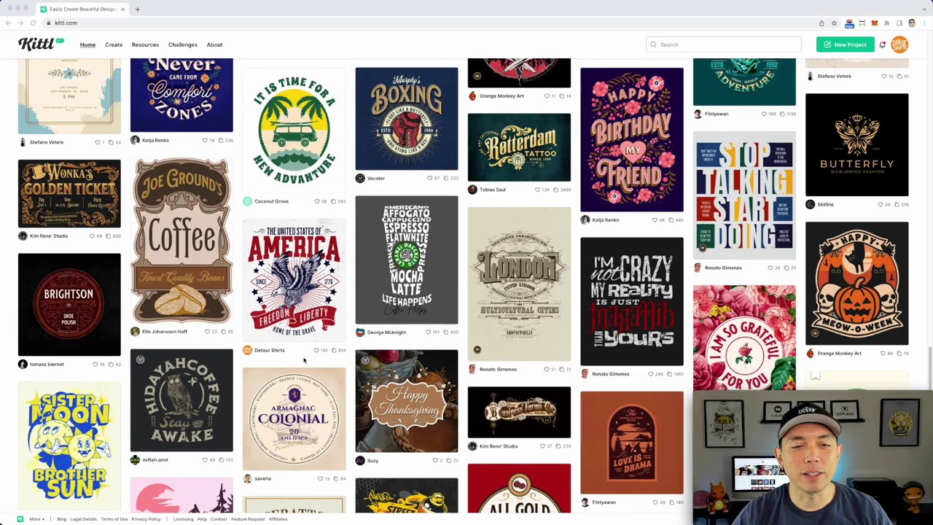
scroll(466, 291, "down", 2)
scroll(493, 327, "down", 2)
scroll(493, 327, "up", 2)
scroll(492, 326, "down", 1)
scroll(493, 327, "down", 2)
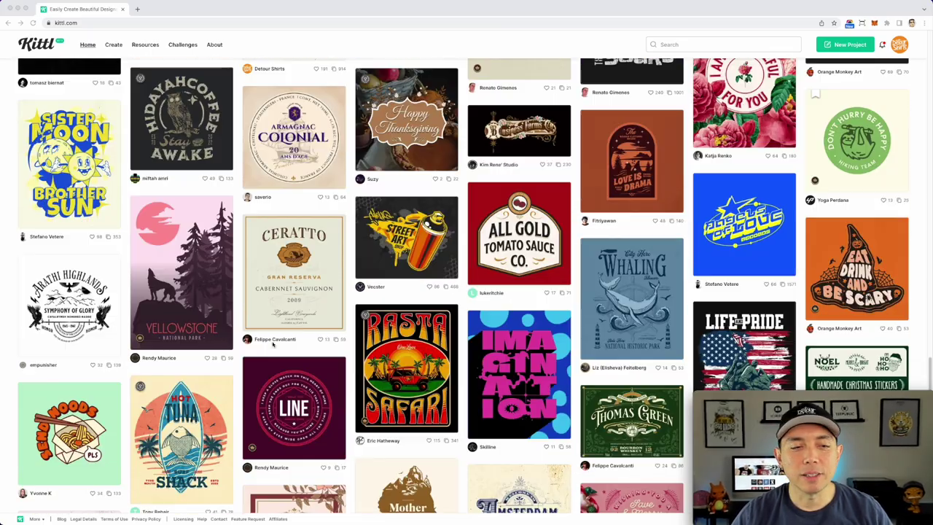
scroll(493, 326, "up", 20)
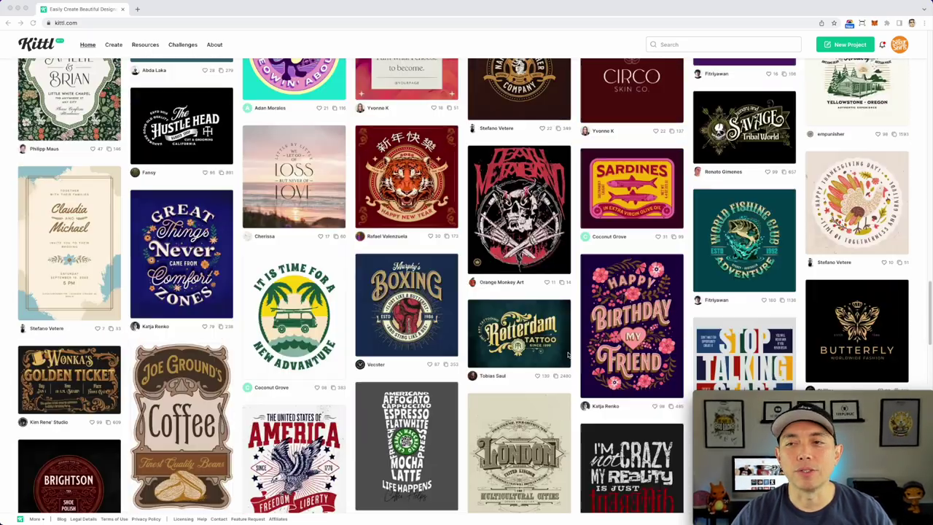
scroll(568, 355, "up", 15)
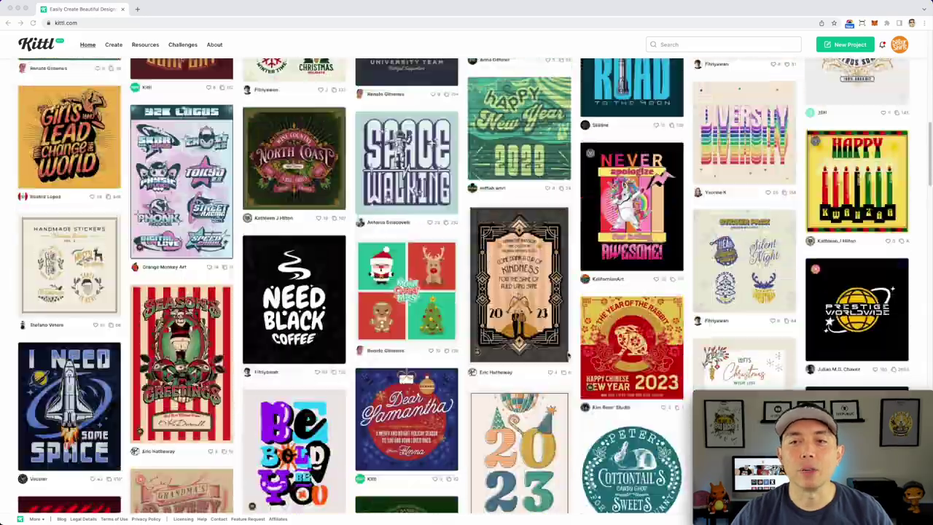
scroll(567, 357, "up", 5)
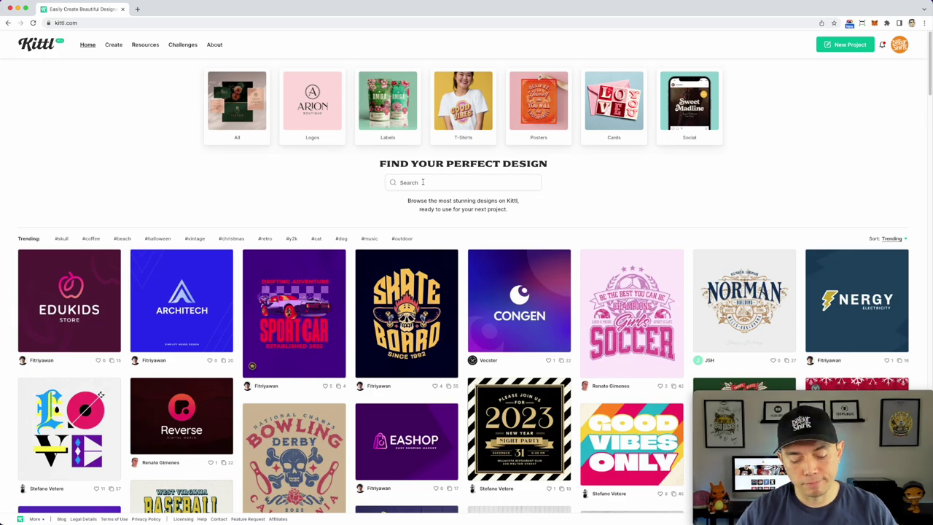
Search the design templates for "st patricks day"
type("st p")
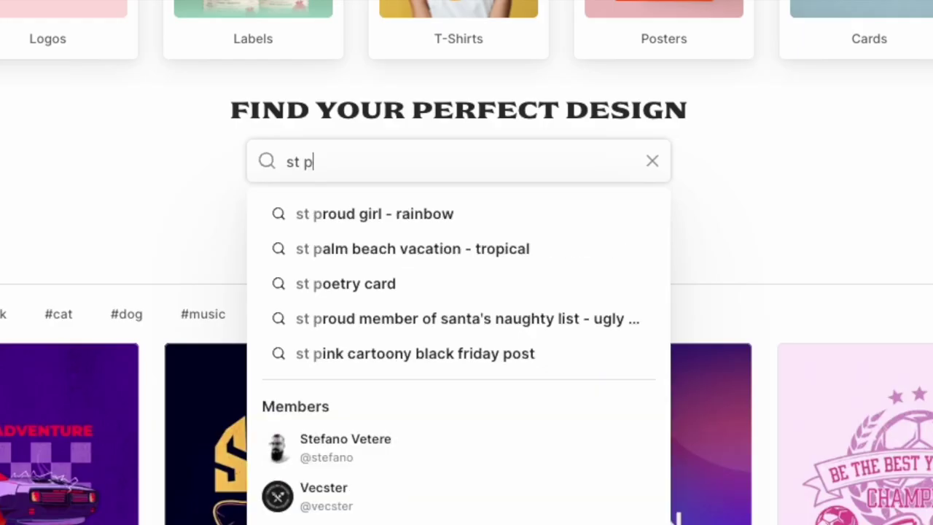
type("atricks")
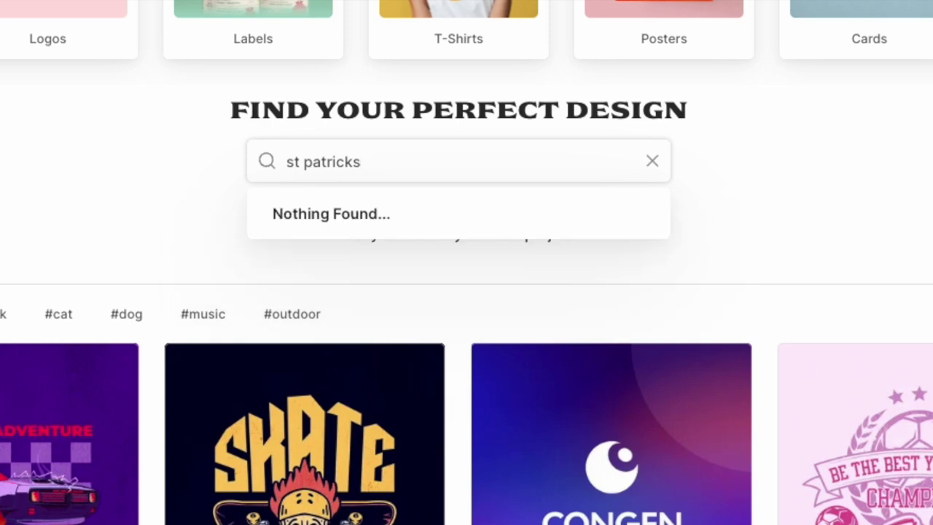
type(" day")
key("Return")
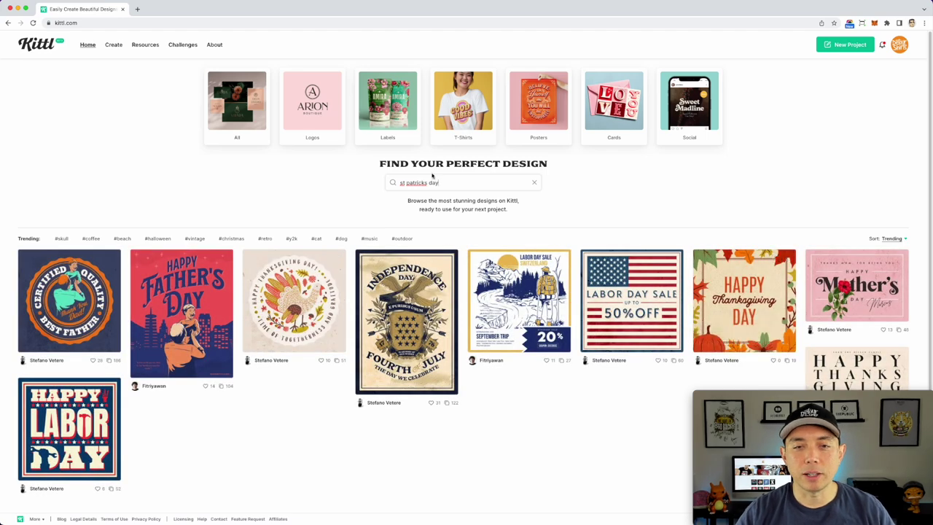
Limit the designs to the T-Shirts category and clear the search term
scroll(652, 257, "down", 1)
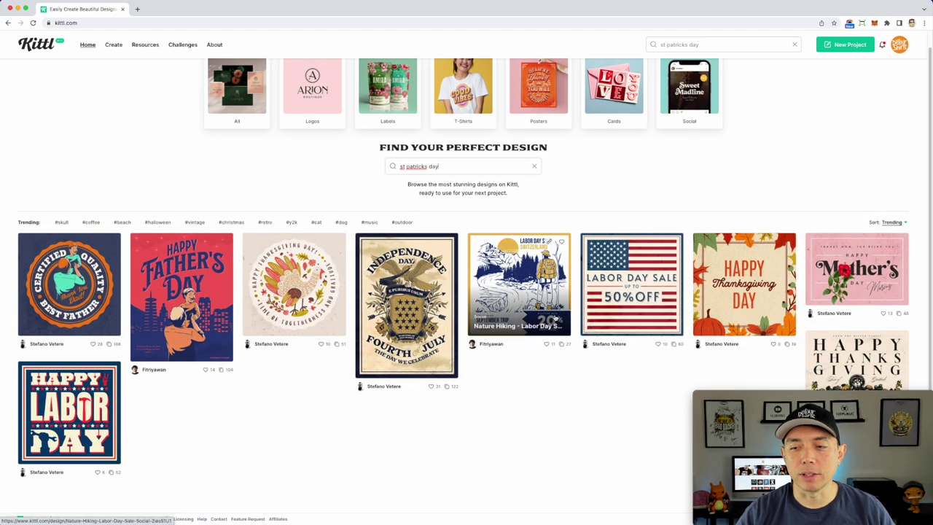
scroll(556, 313, "up", 1)
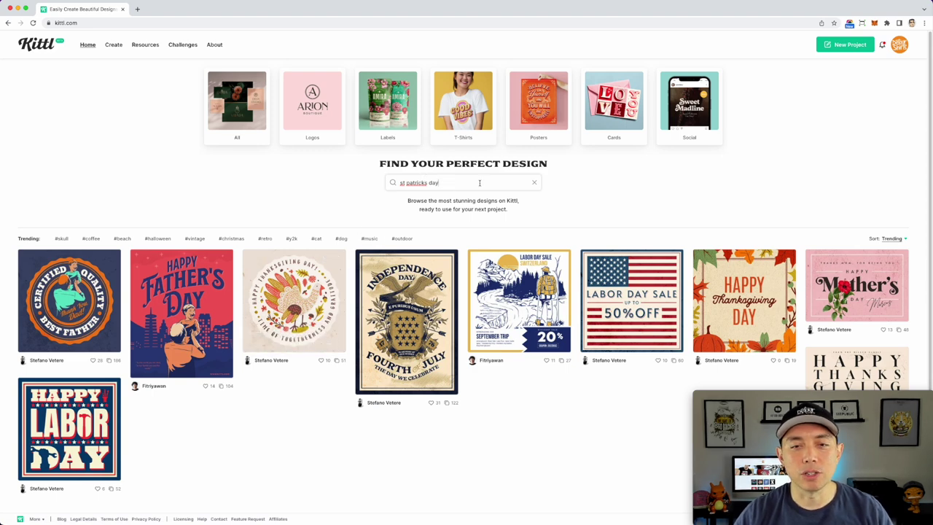
left_click(462, 109)
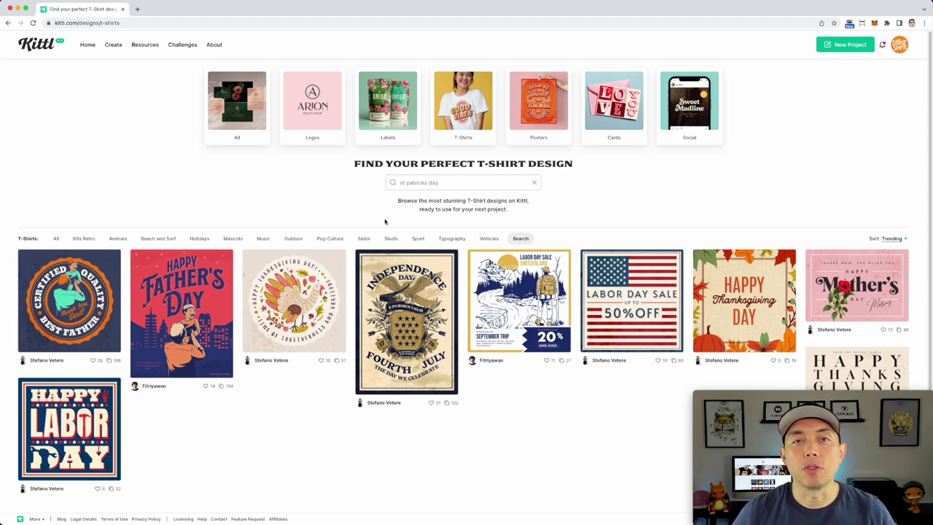
left_click(533, 182)
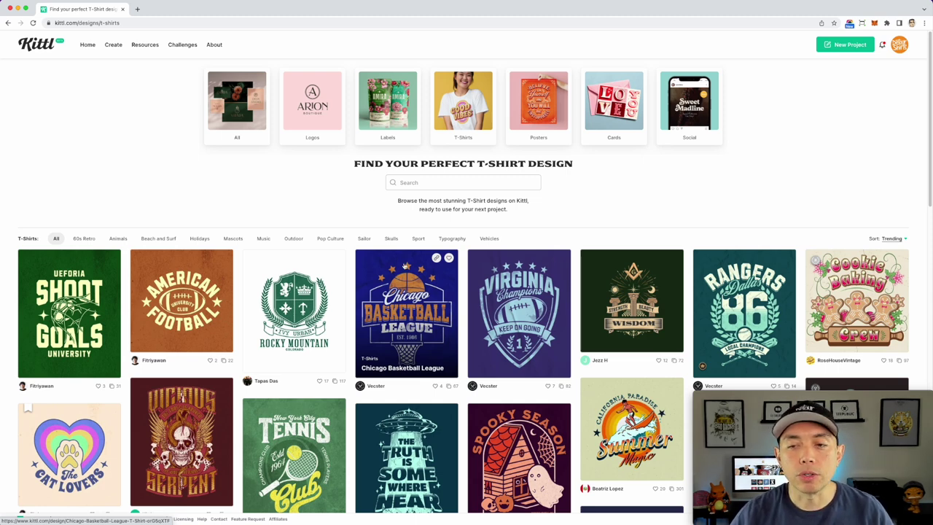
Look through the full range of T-shirt design templates for a suitable starting point
scroll(277, 309, "down", 3)
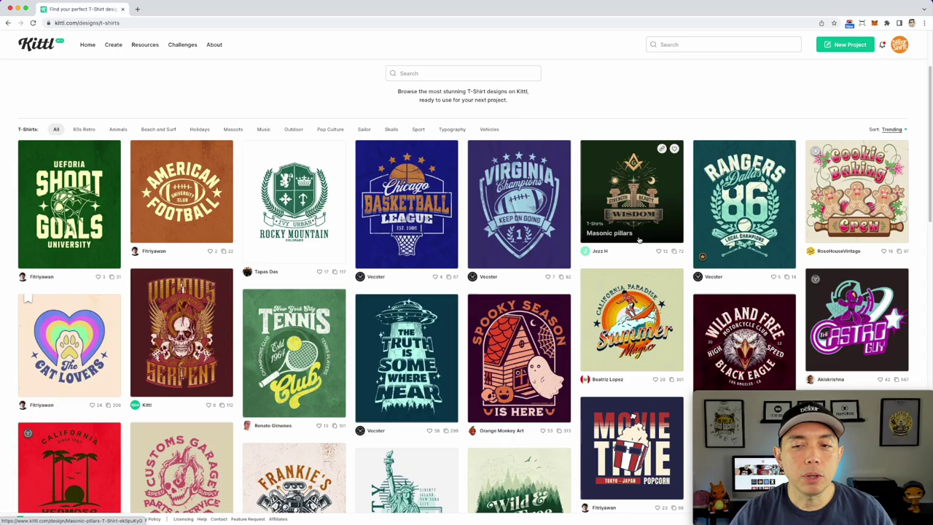
scroll(638, 239, "down", 3)
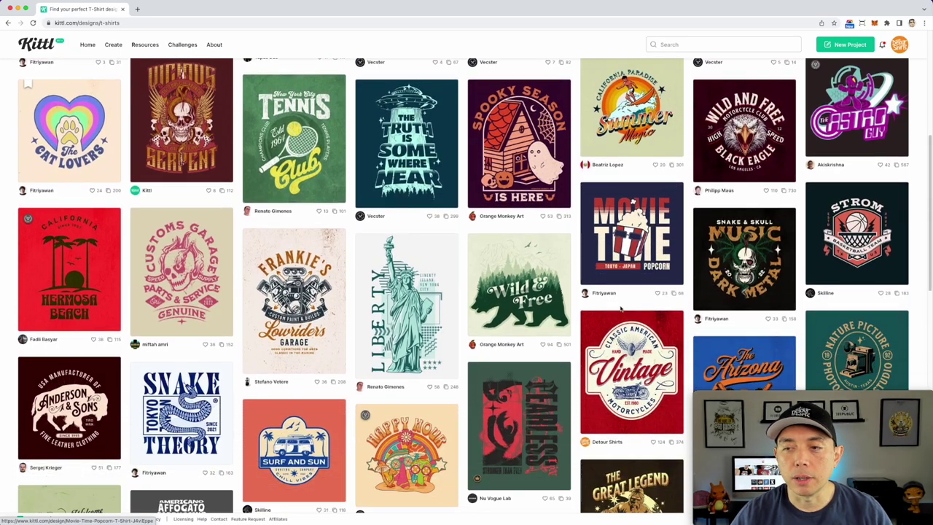
scroll(621, 309, "down", 1)
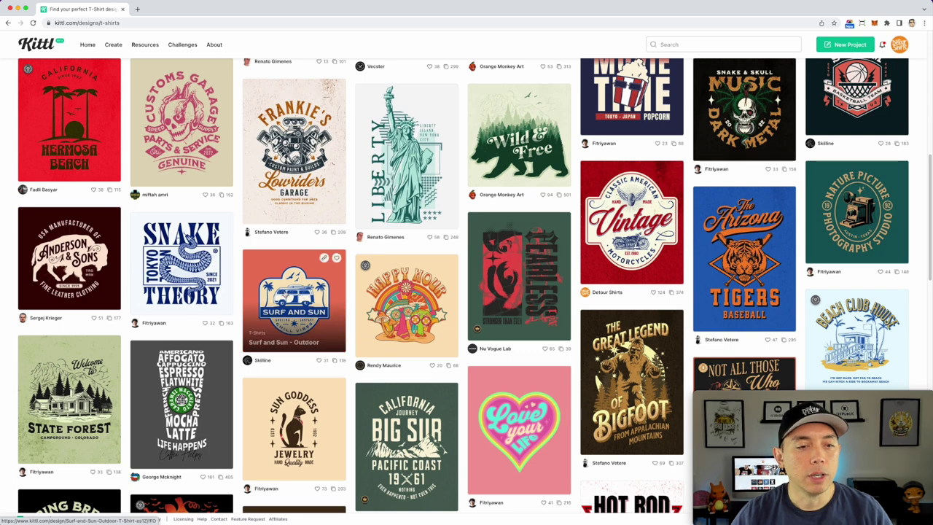
scroll(404, 219, "down", 2)
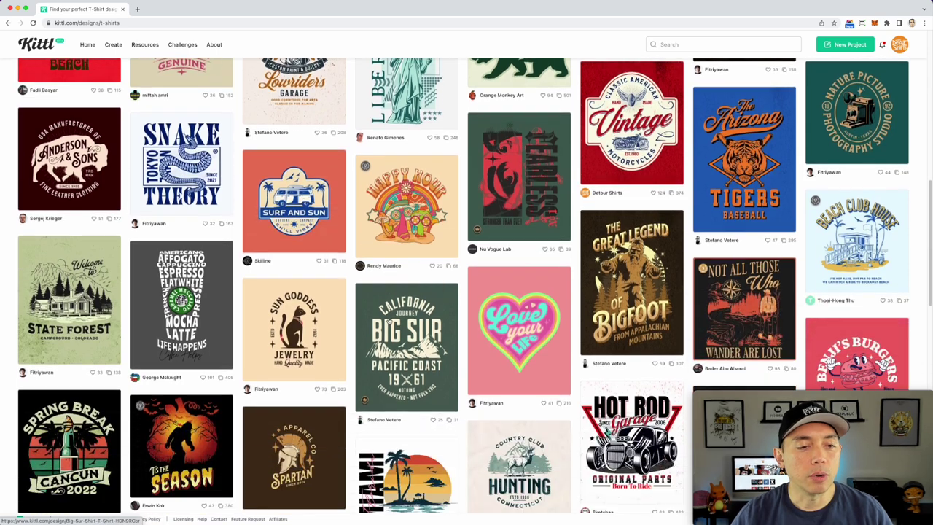
scroll(492, 326, "down", 2)
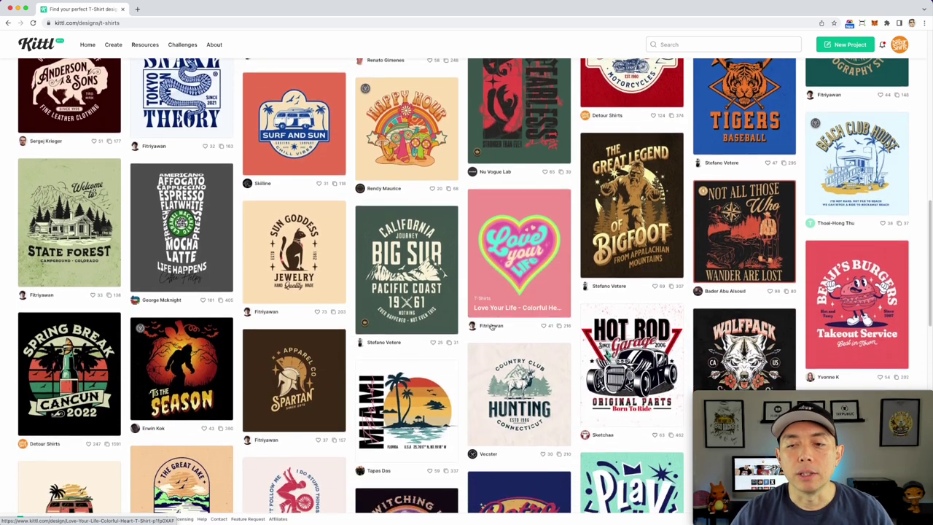
scroll(492, 326, "down", 4)
scroll(492, 326, "down", 3)
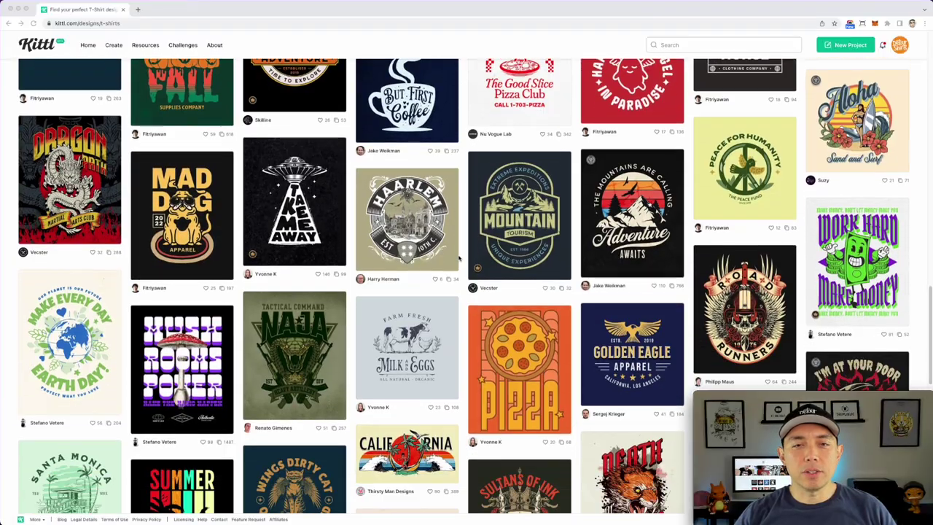
scroll(459, 258, "down", 3)
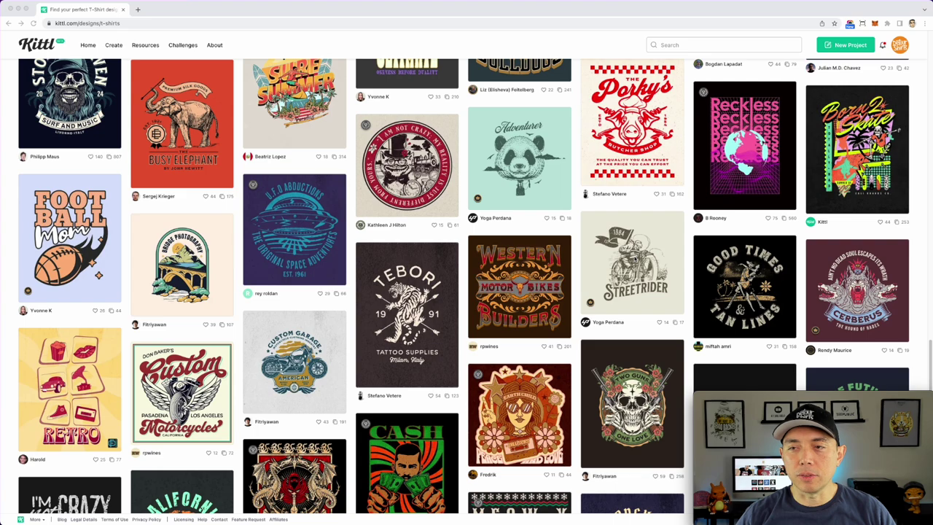
scroll(550, 173, "down", 4)
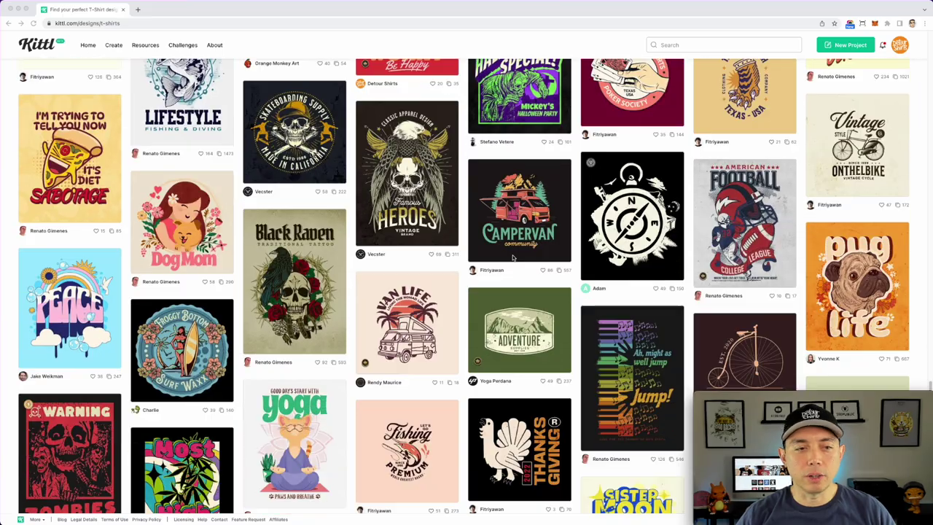
scroll(514, 257, "down", 10)
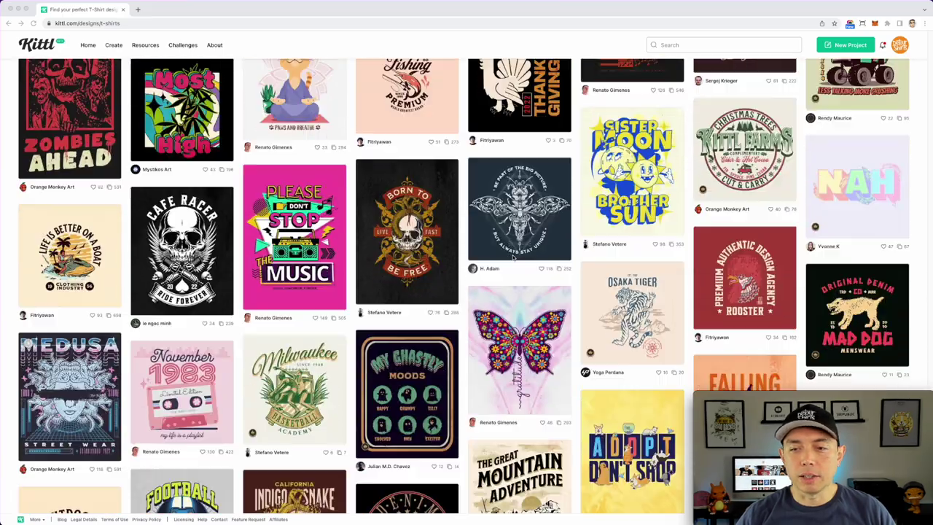
scroll(441, 269, "down", 15)
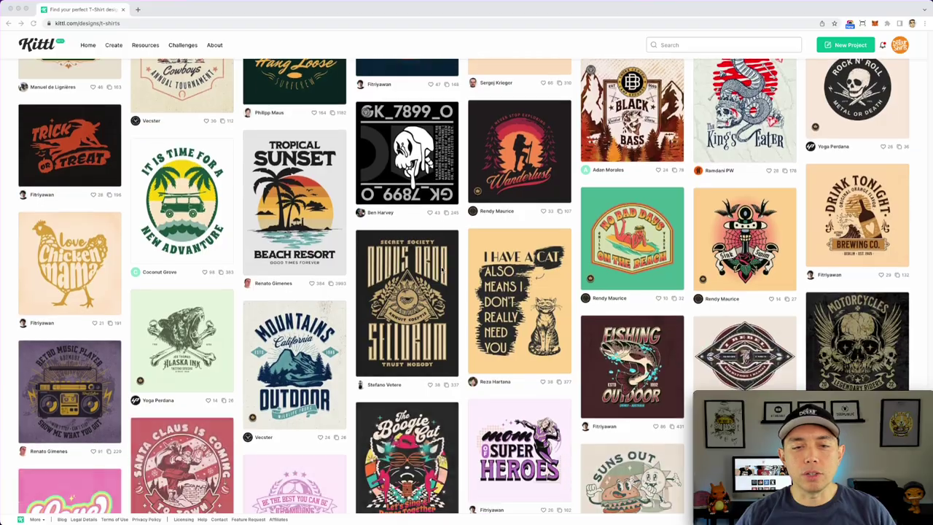
scroll(658, 274, "down", 10)
scroll(658, 274, "up", 20)
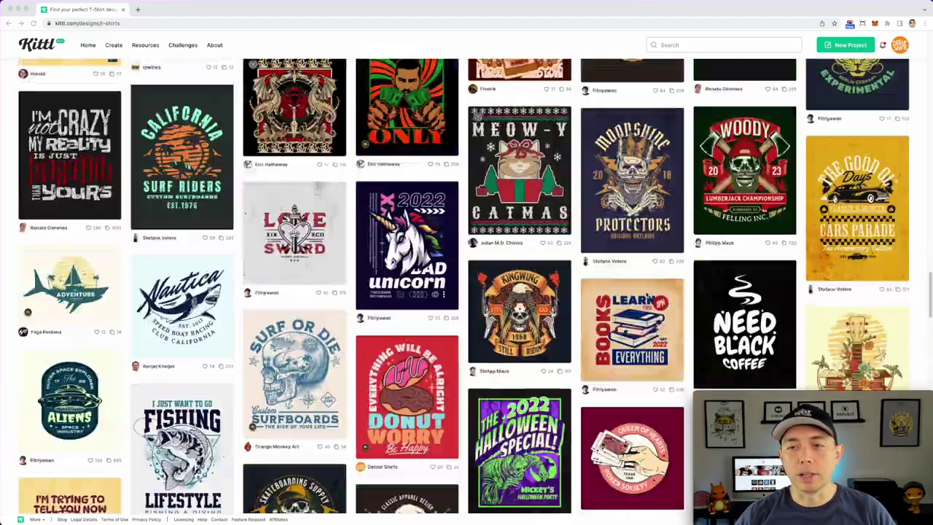
scroll(645, 294, "up", 3)
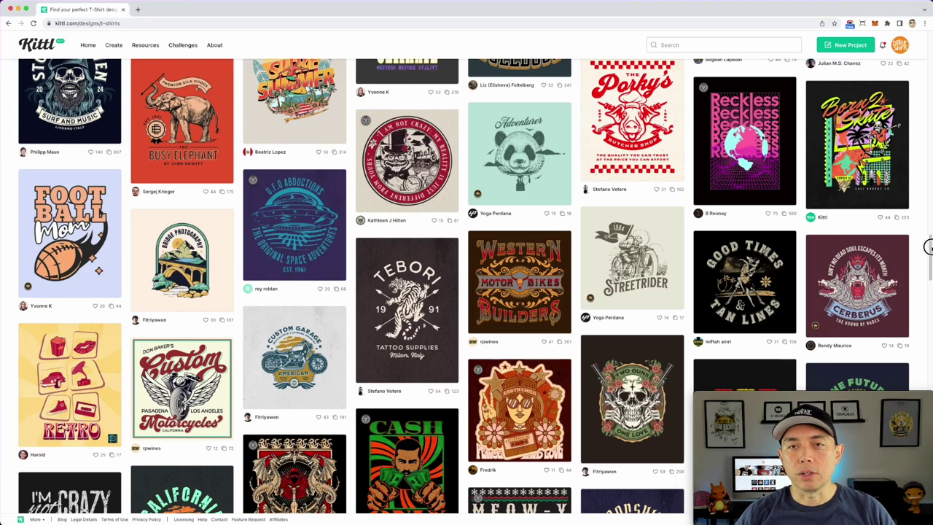
Search the T-shirt design templates for "lucky"
left_click(679, 46)
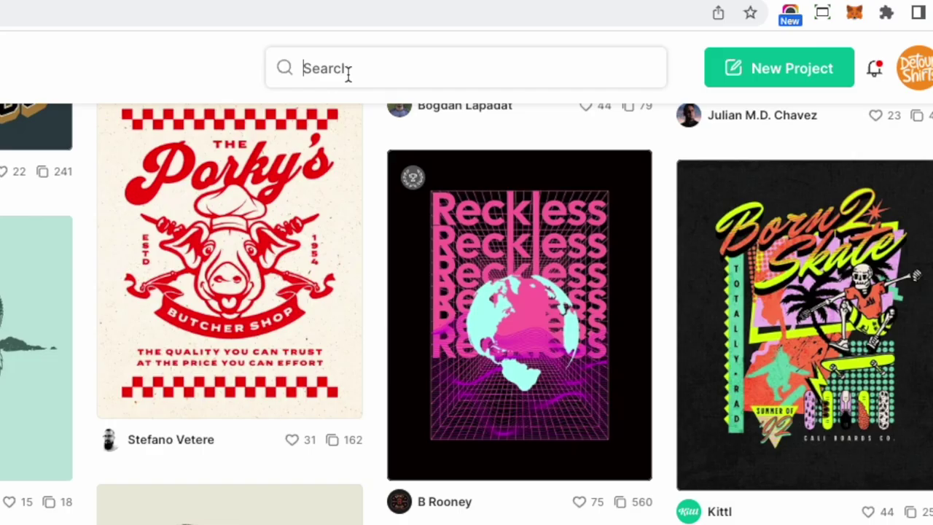
type("luc")
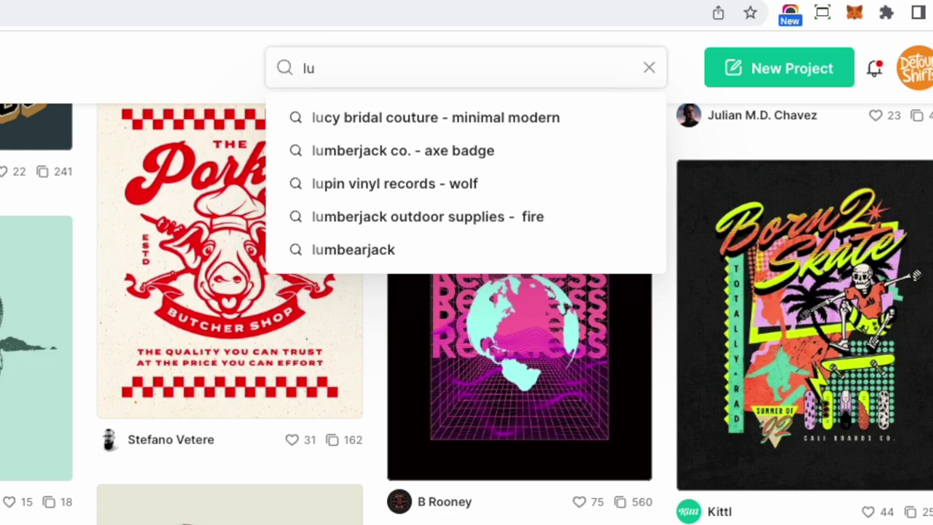
type("k")
key("BackSpace")
type("cky")
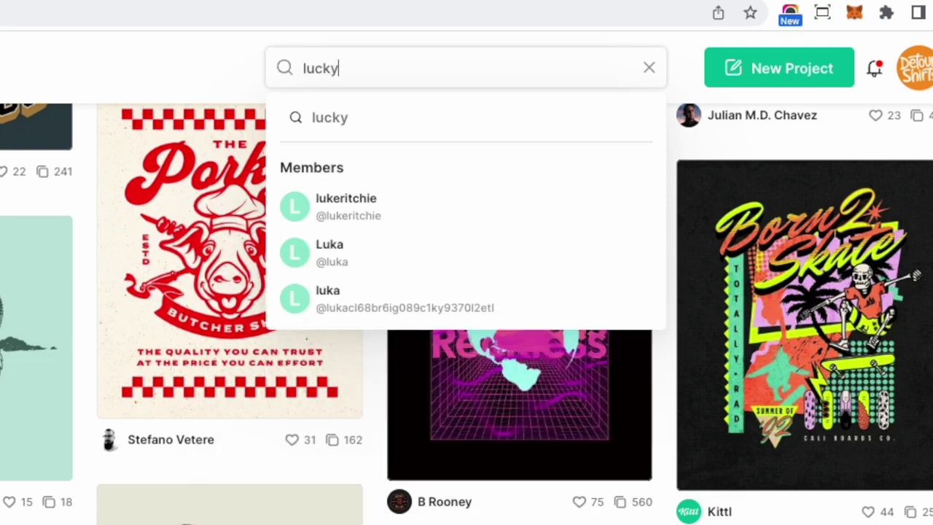
key("Return")
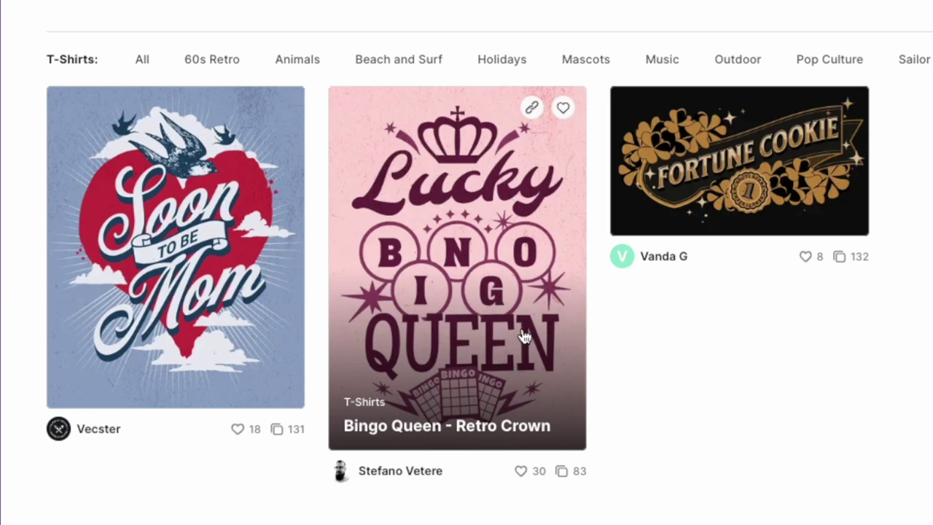
Start a project from the Bingo Queen - Retro Crown T-shirt template and open its artboard settings
left_click(455, 219)
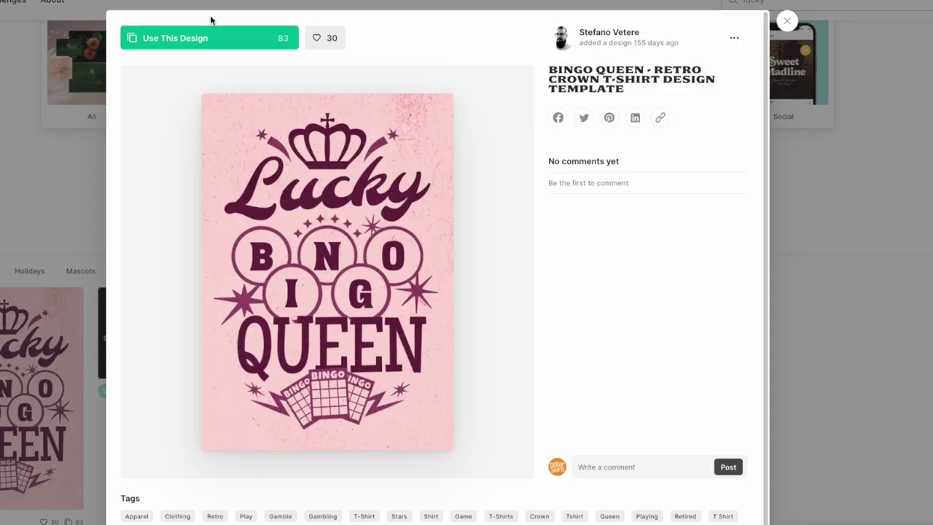
left_click(199, 39)
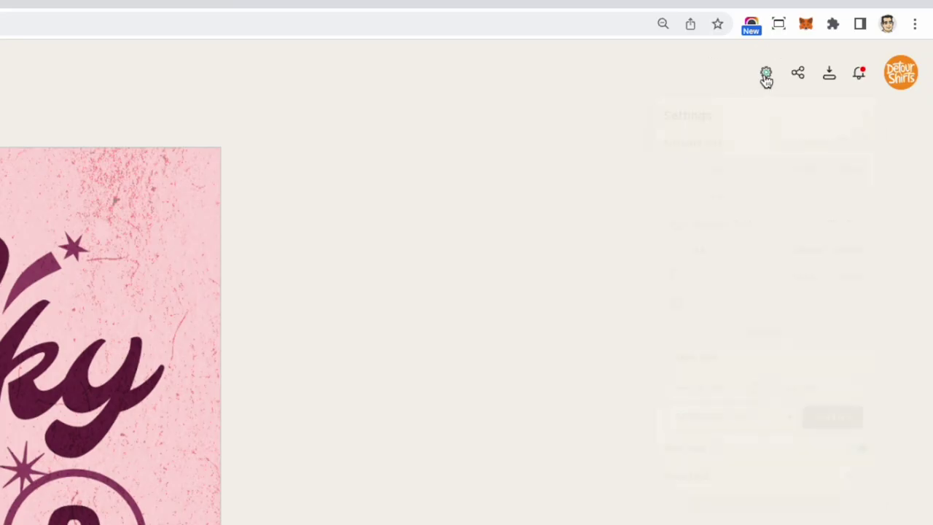
left_click(765, 76)
double_click(712, 388)
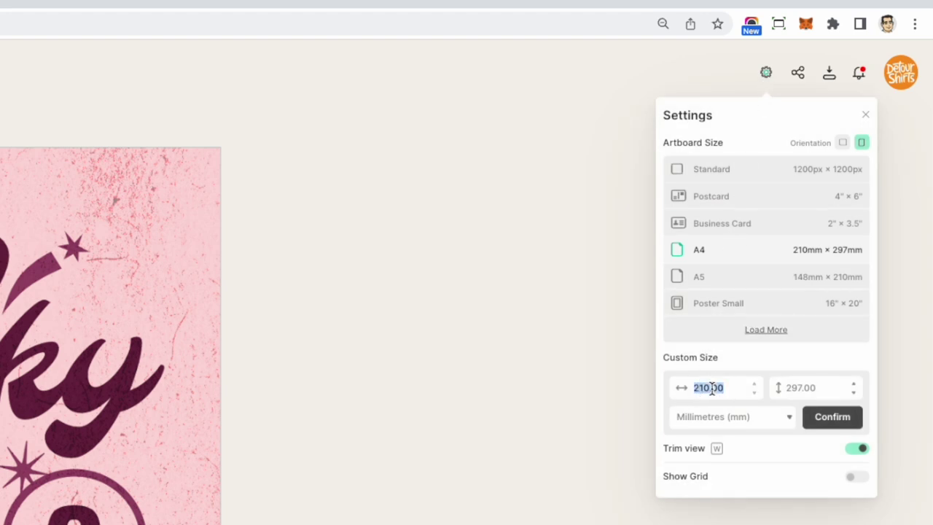
type("45")
double_click(817, 392)
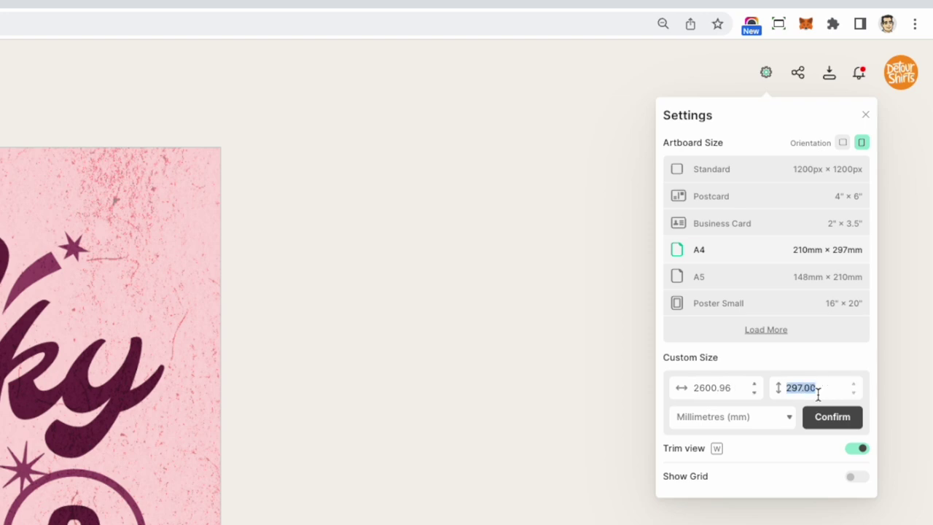
Set the artboard's custom size to 4500 × 5400 pixels
left_click(780, 427)
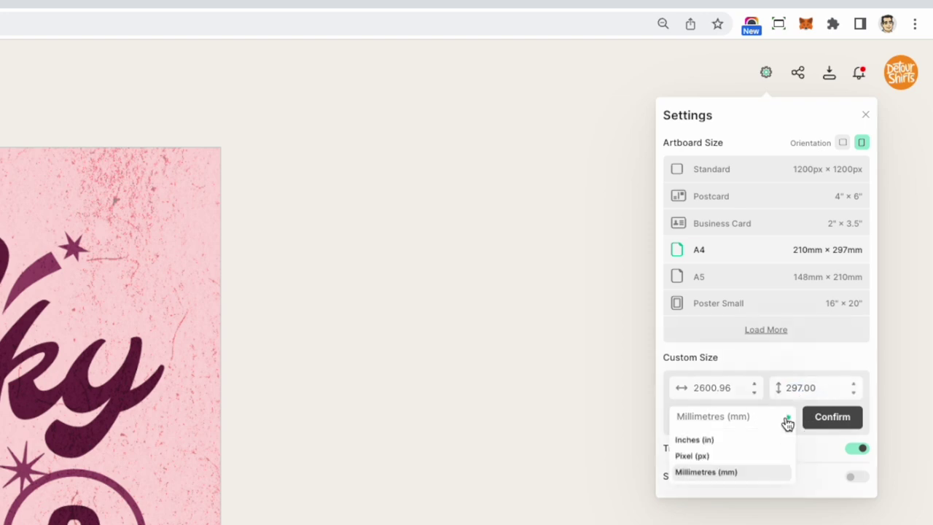
left_click(714, 452)
double_click(715, 387)
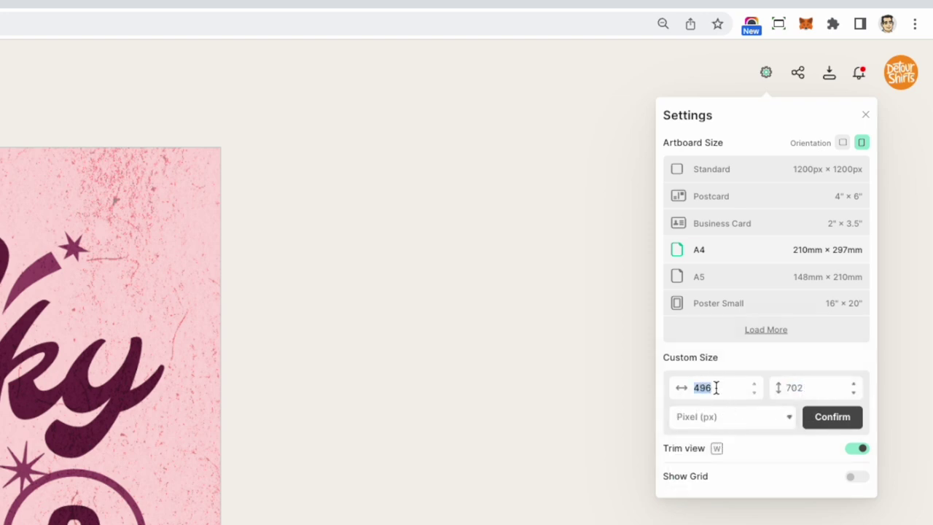
type("4500")
double_click(805, 387)
type("5400")
left_click(887, 204)
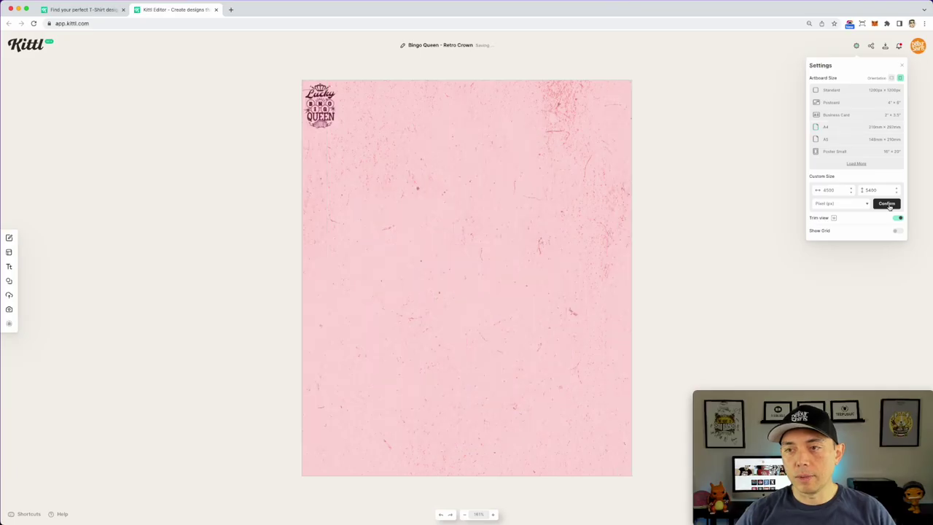
Scale the whole Bingo Queen design up to nearly the full artboard height and center it horizontally
left_click_drag(287, 79, 352, 164)
left_click_drag(336, 129, 563, 486)
left_click(455, 219)
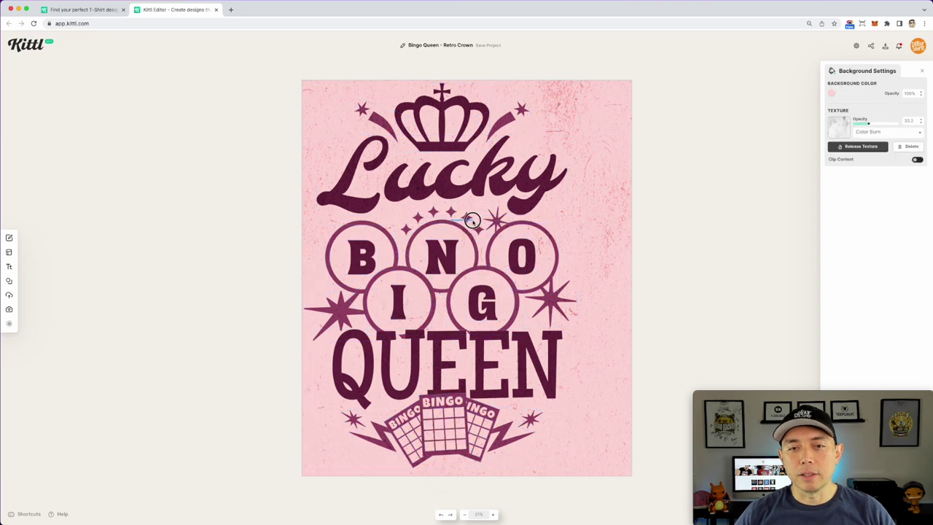
left_click_drag(269, 66, 628, 486)
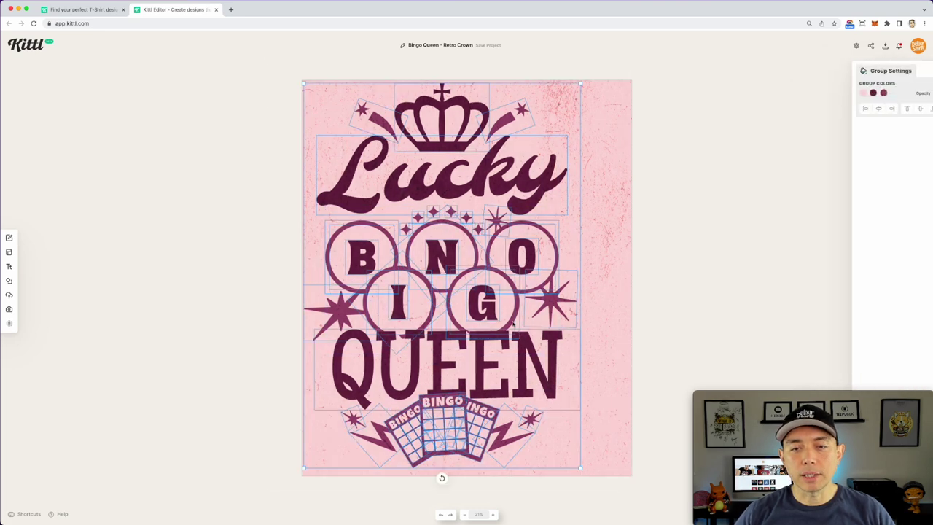
left_click_drag(492, 311, 518, 309)
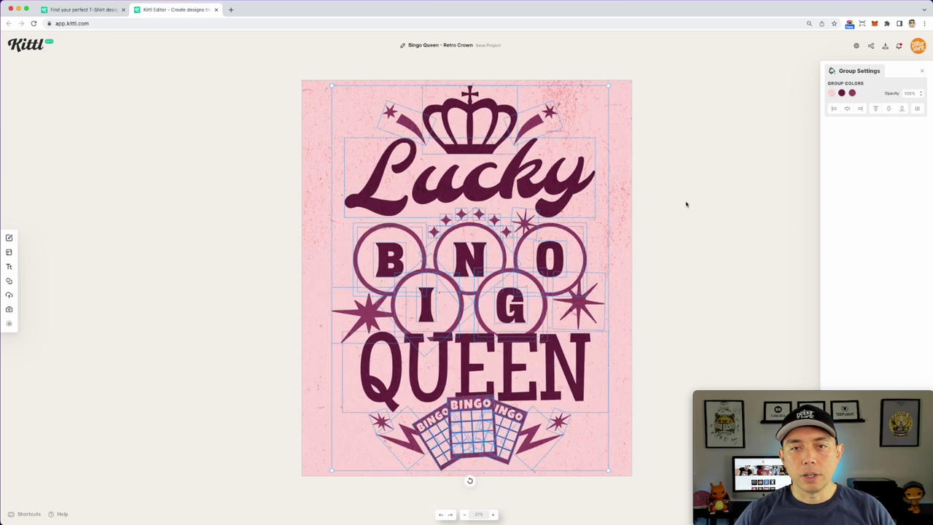
Release the background texture from the artboard and delete it, leaving the plain pink background
left_click(684, 205)
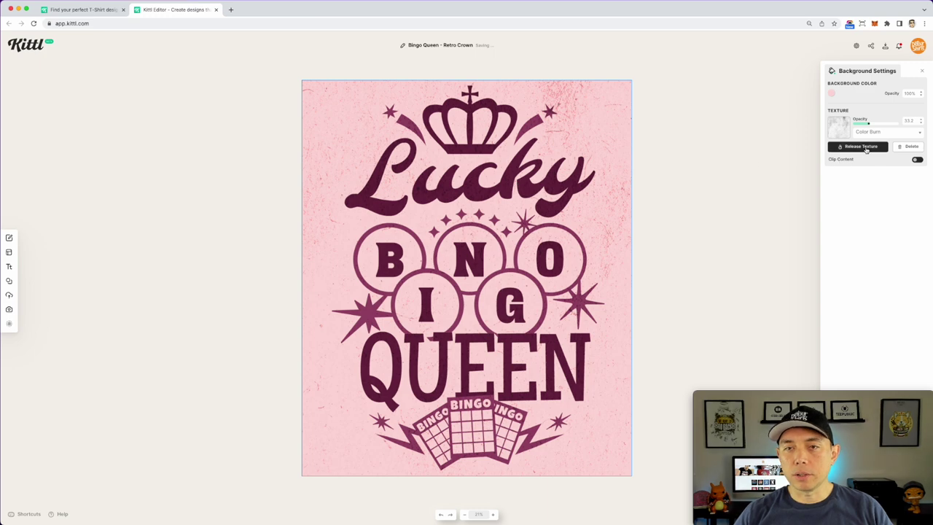
left_click(866, 148)
left_click_drag(626, 117, 585, 145)
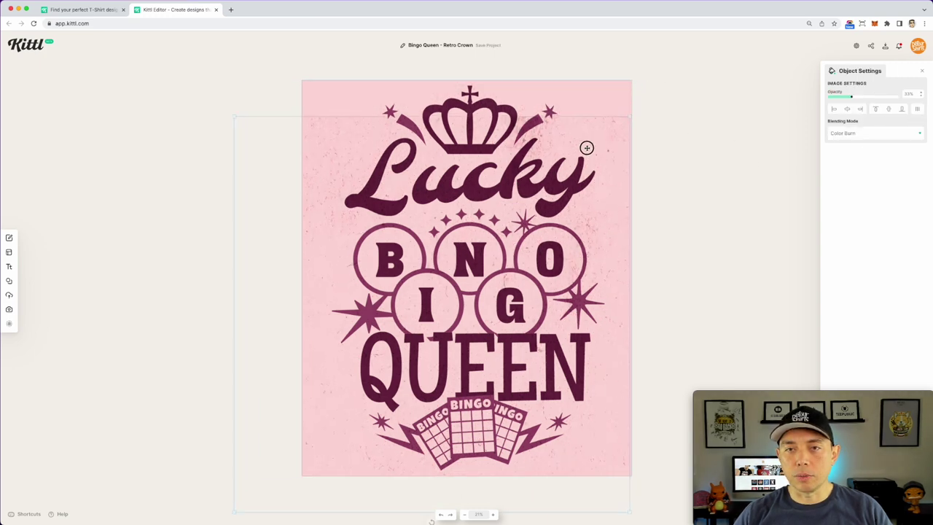
key("Delete")
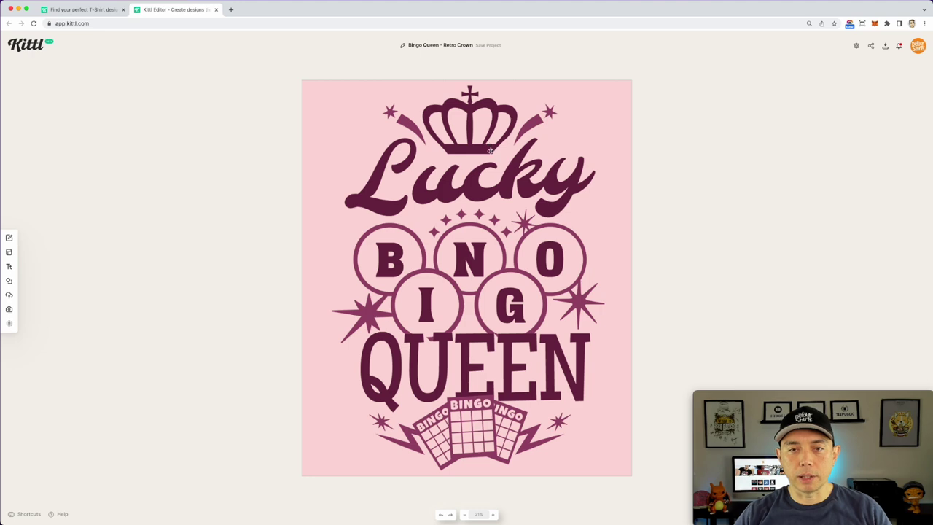
Change the QUEEN text to the BBBouquet typeface, widen its text box to fit one line, and re-center it
left_click(466, 254)
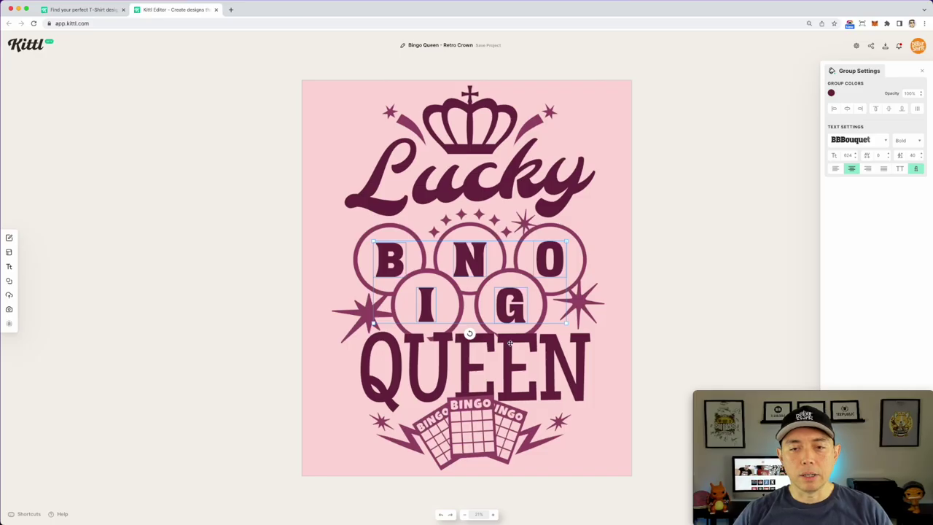
left_click(510, 360)
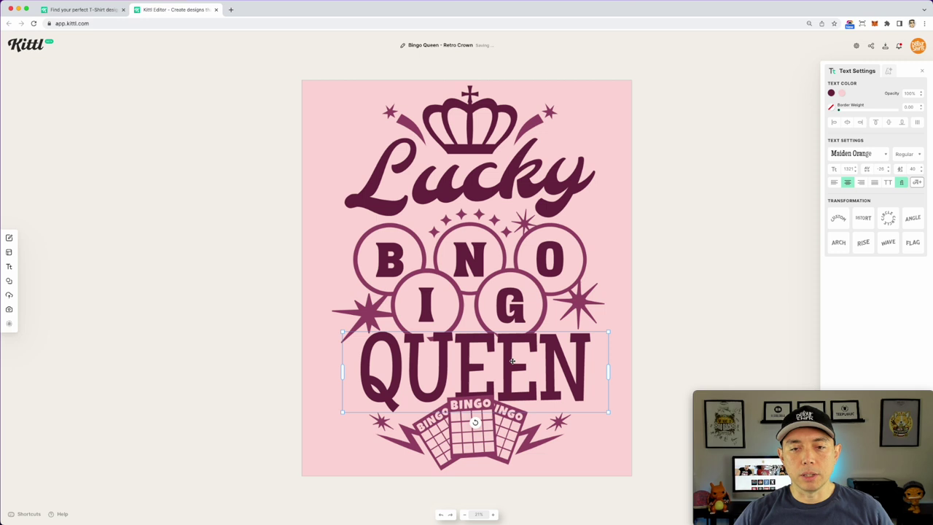
double_click(512, 360)
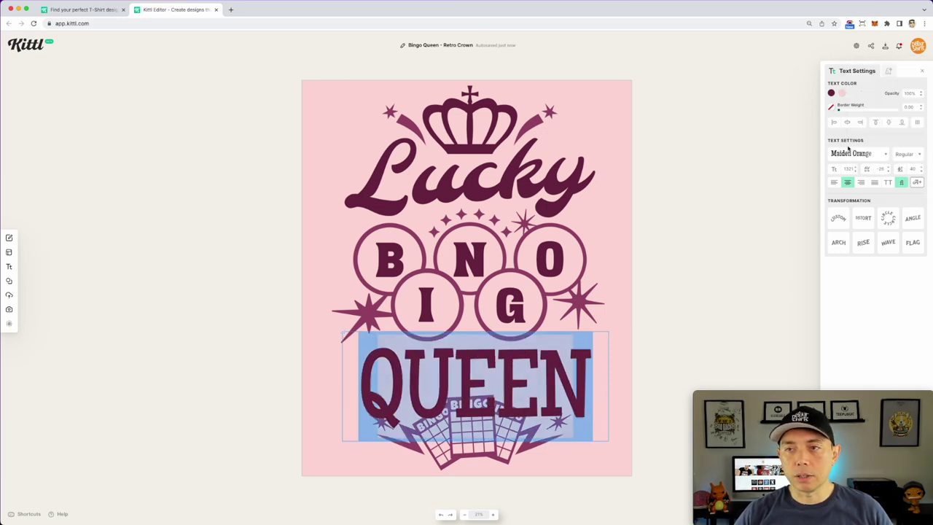
left_click(849, 154)
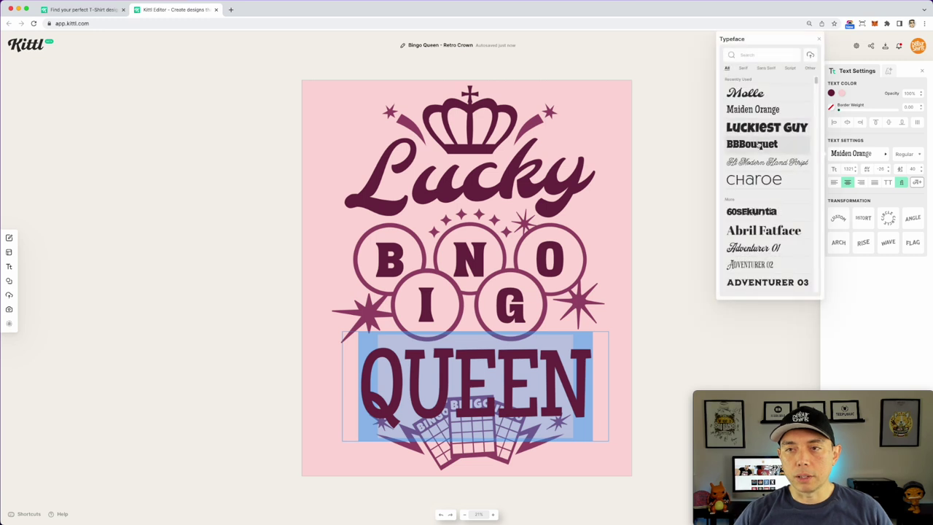
left_click(743, 146)
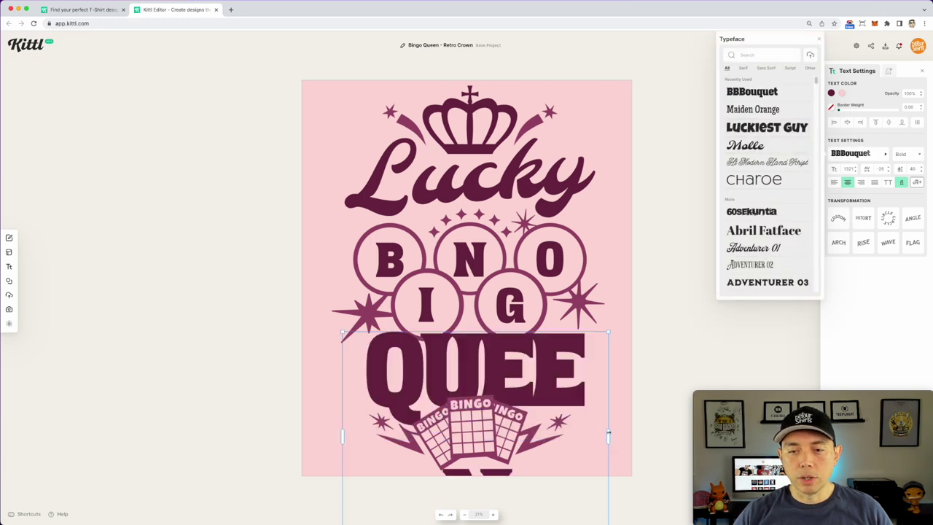
left_click_drag(608, 435, 674, 415)
left_click_drag(561, 372, 499, 368)
Replace the word QUEEN with MAMA
double_click(499, 368)
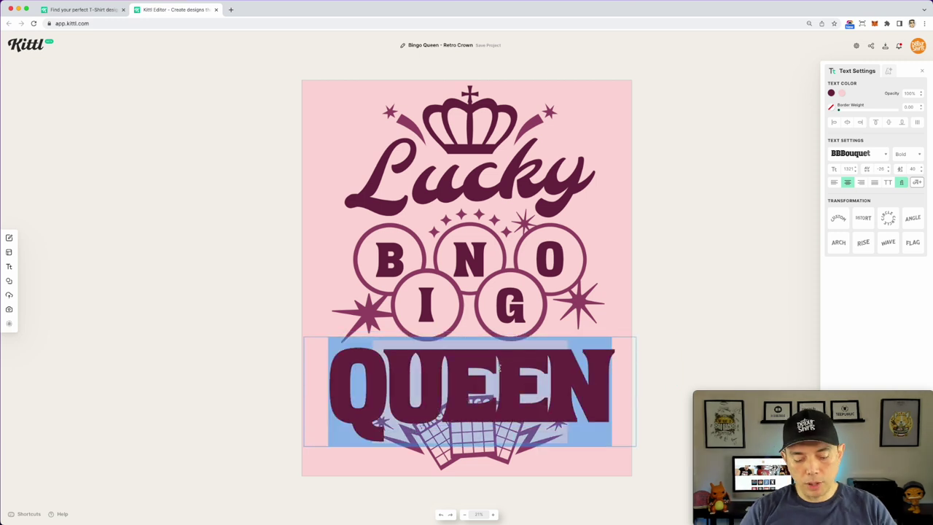
type("Mama")
key("BackSpace")
key("BackSpace")
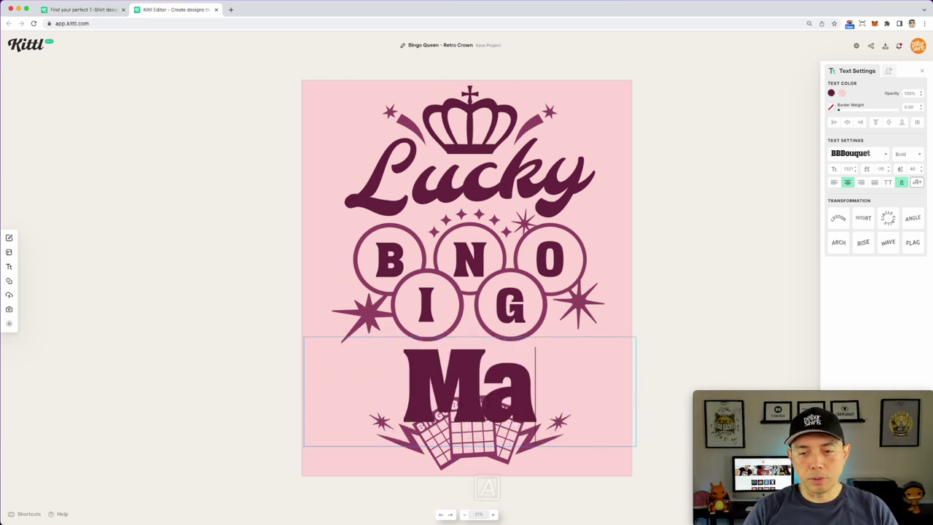
key("BackSpace")
type("Ma")
key("BackSpace")
key("BackSpace")
type("ama")
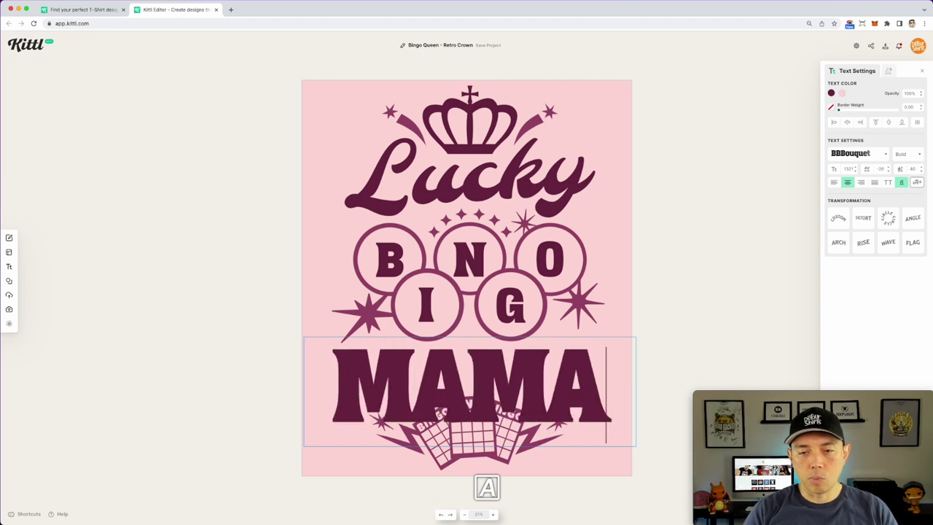
key("Escape")
Delete the B-I-N-G-O letters and their circles, and move the Lucky text down to just above MAMA
left_click(563, 250)
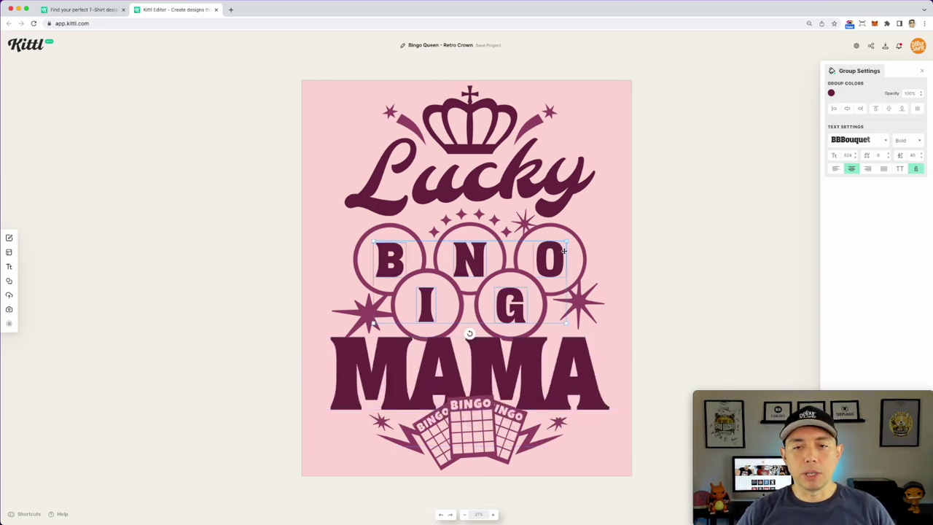
key("BackSpace")
left_click(546, 267)
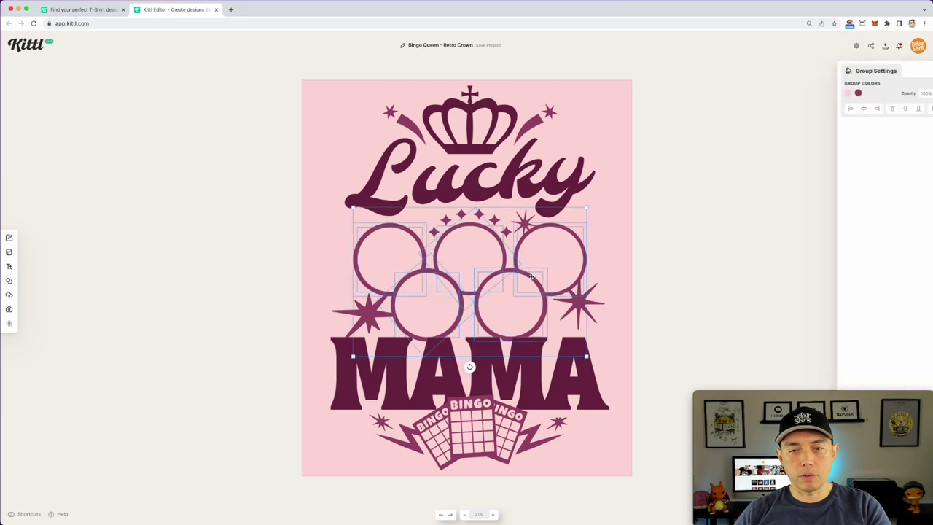
key("BackSpace")
left_click(520, 173)
left_click_drag(520, 173, 521, 277)
Duplicate the MAMA text, place the copy below the crown, and change its wording to ONE
left_click(522, 354)
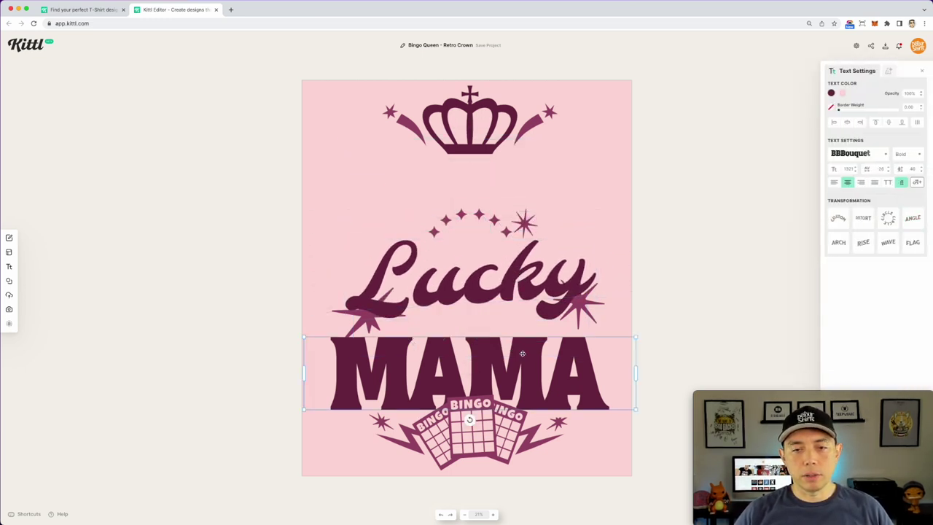
key("super+d")
left_click_drag(525, 345, 531, 167)
double_click(526, 169)
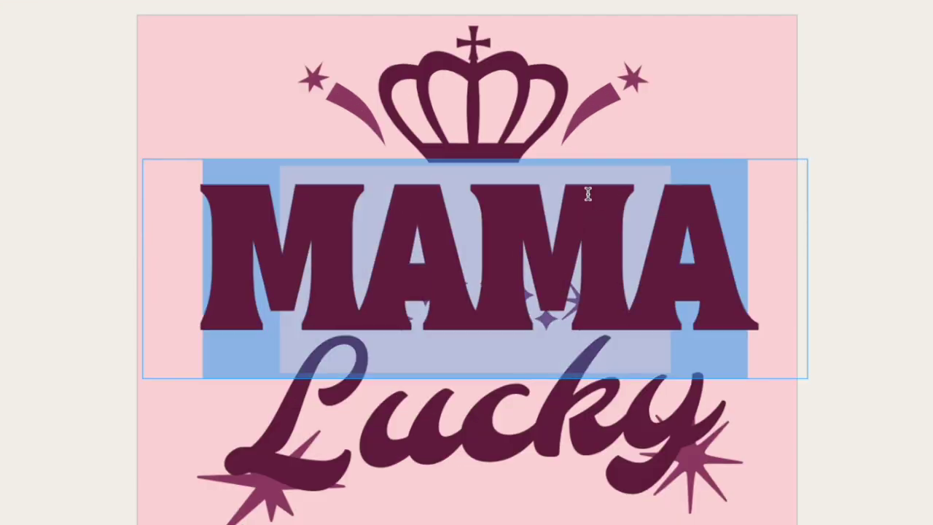
type("DO")
key("BackSpace")
key("BackSpace")
type("ONE")
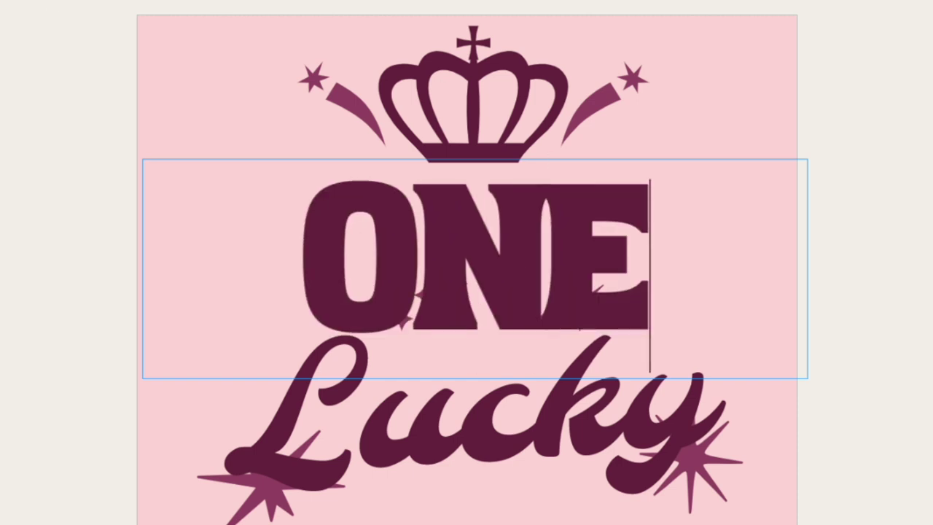
key("Escape")
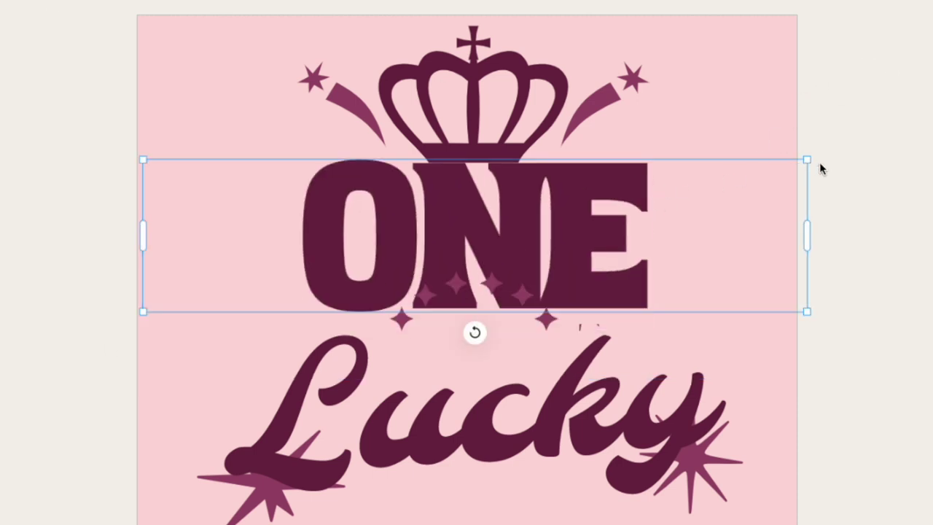
Scale ONE down and center it beneath the crown, and enlarge Lucky to nearly the full artboard width
left_click_drag(808, 158, 600, 208)
left_click_drag(441, 233, 538, 198)
left_click(578, 396)
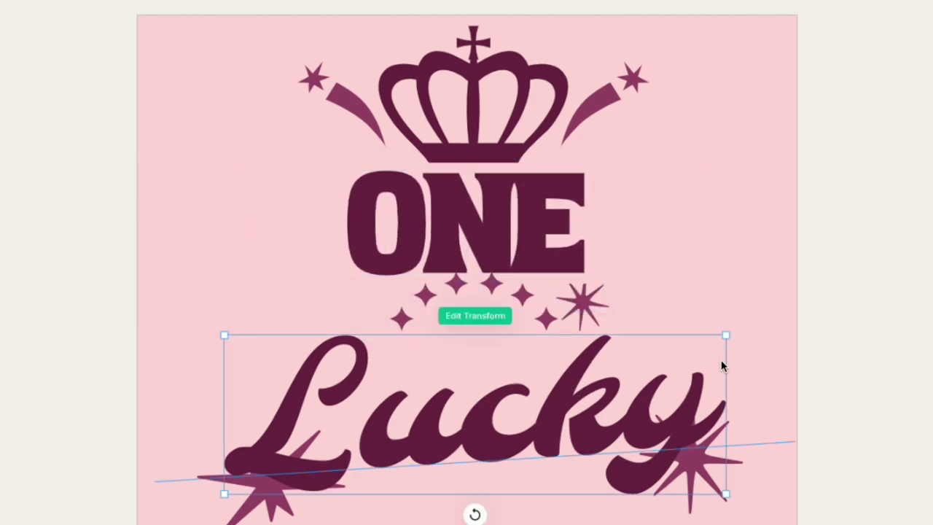
left_click_drag(731, 338, 812, 294)
left_click_drag(717, 356, 645, 433)
Ungroup the star shapes, move the small starburst to the upper right of the crown, and place the sparkle arc over the crown
left_click(583, 306)
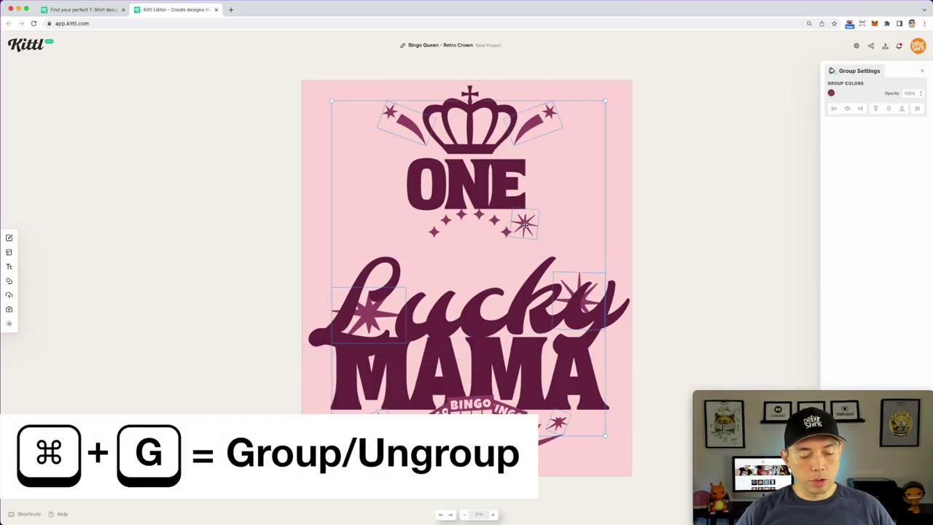
left_click(685, 190)
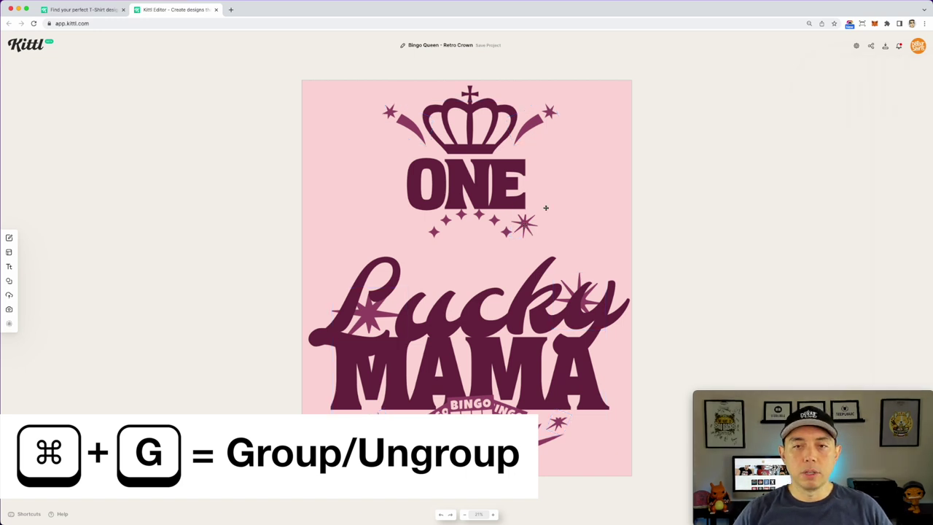
left_click_drag(523, 226, 598, 134)
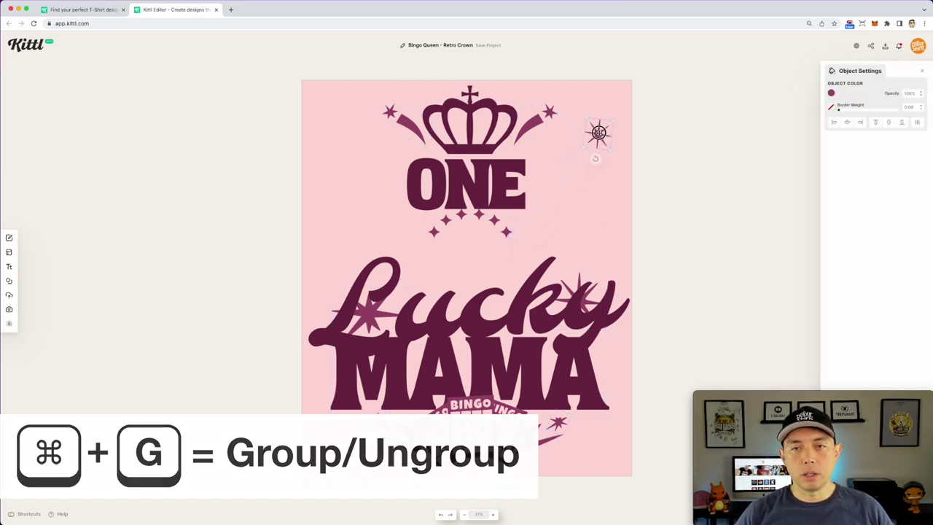
left_click(506, 230)
left_click_drag(505, 230, 506, 101)
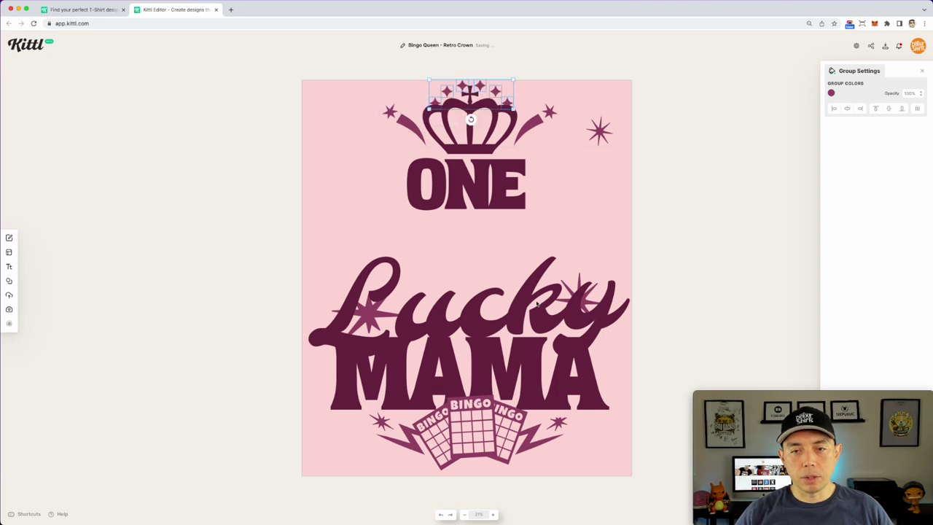
Move Lucky down out of the way and place the two large starbursts on either side of the crown and ONE
left_click(539, 306)
left_click(547, 312)
left_click(548, 312)
left_click_drag(546, 303, 538, 382)
left_click_drag(585, 297, 572, 146)
left_click_drag(383, 294, 374, 147)
Stack Lucky directly beneath ONE and MAMA directly beneath Lucky, clear of the bingo cards
left_click_drag(542, 380, 552, 447)
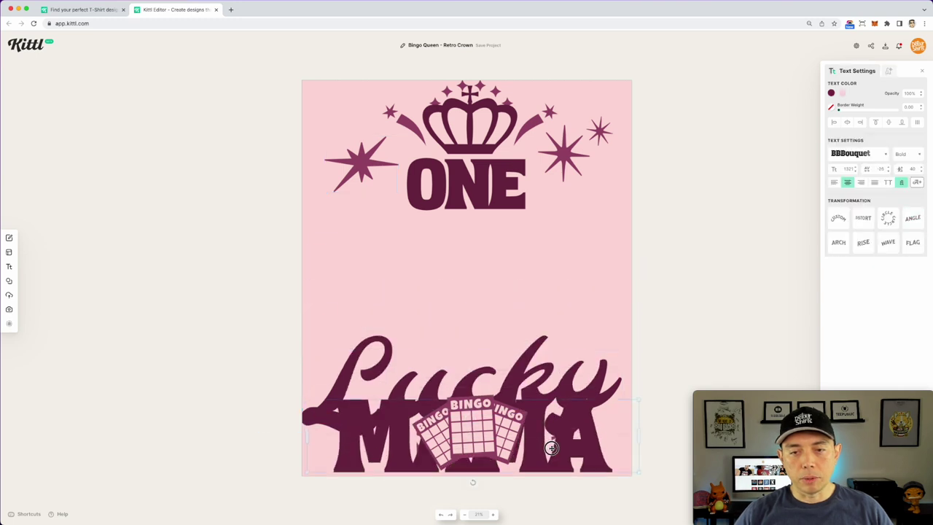
left_click(533, 345)
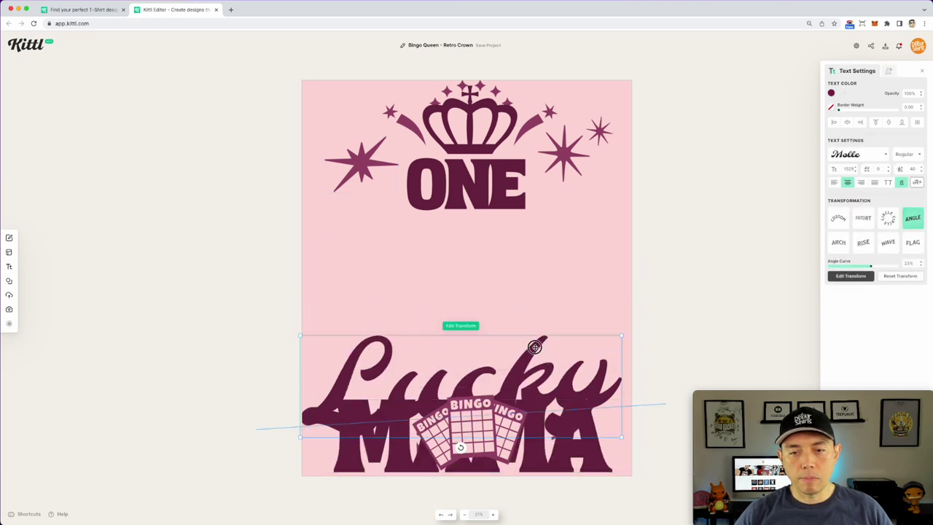
left_click_drag(534, 347, 542, 207)
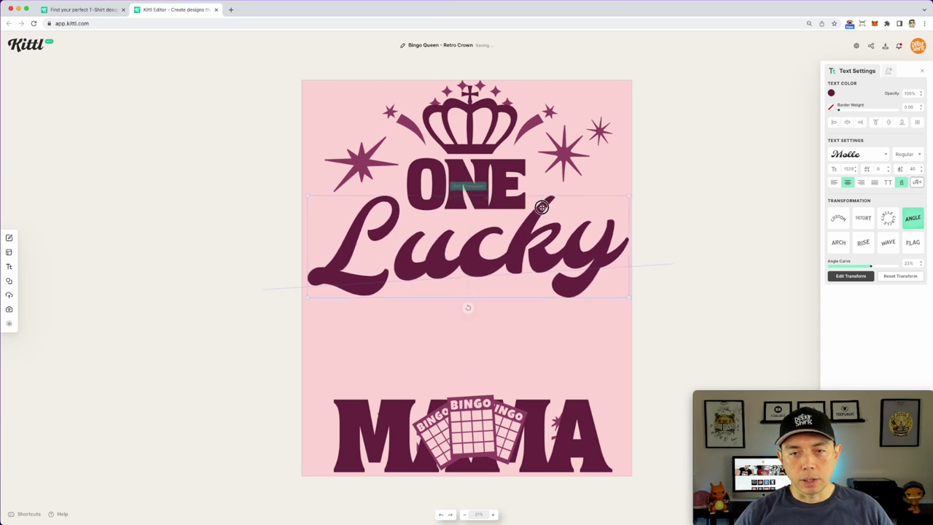
left_click_drag(555, 404, 579, 308)
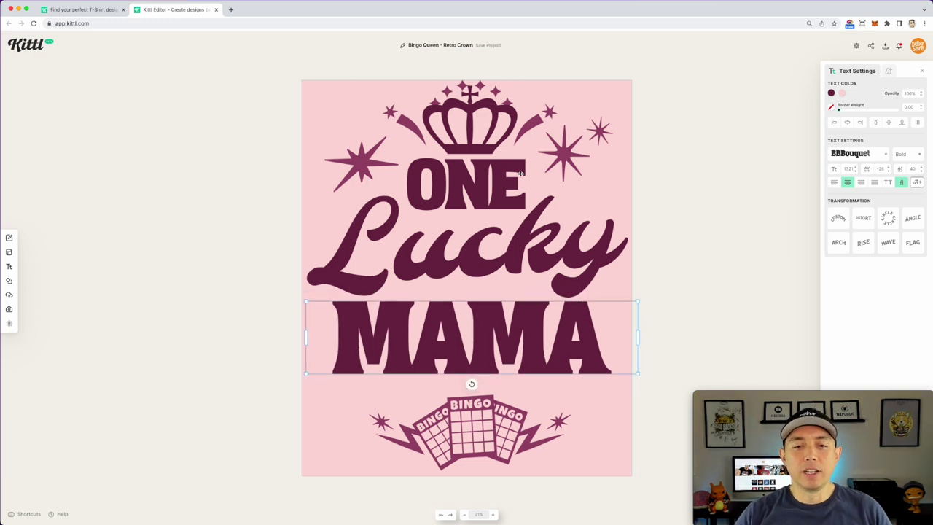
Delete the bingo cards, and enlarge the lightning bolt and star group, centering it directly beneath MAMA
left_click(482, 418)
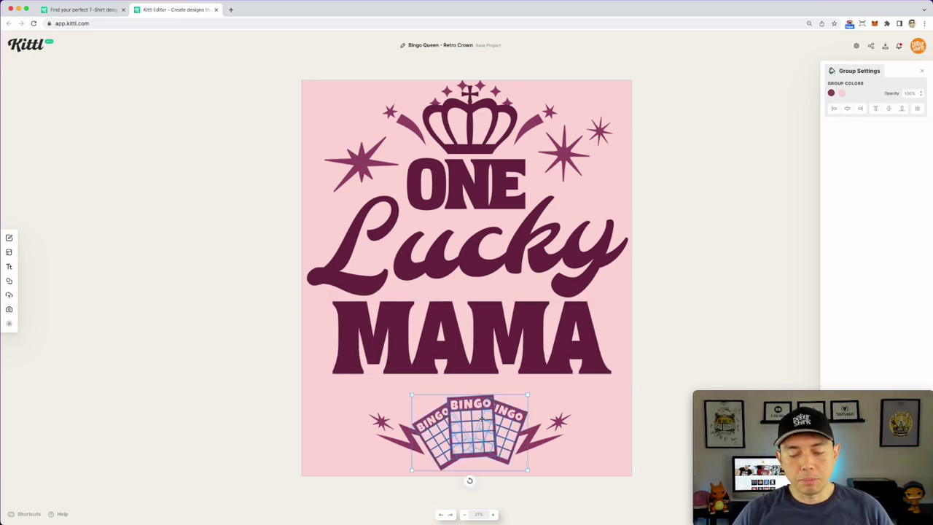
key("Delete")
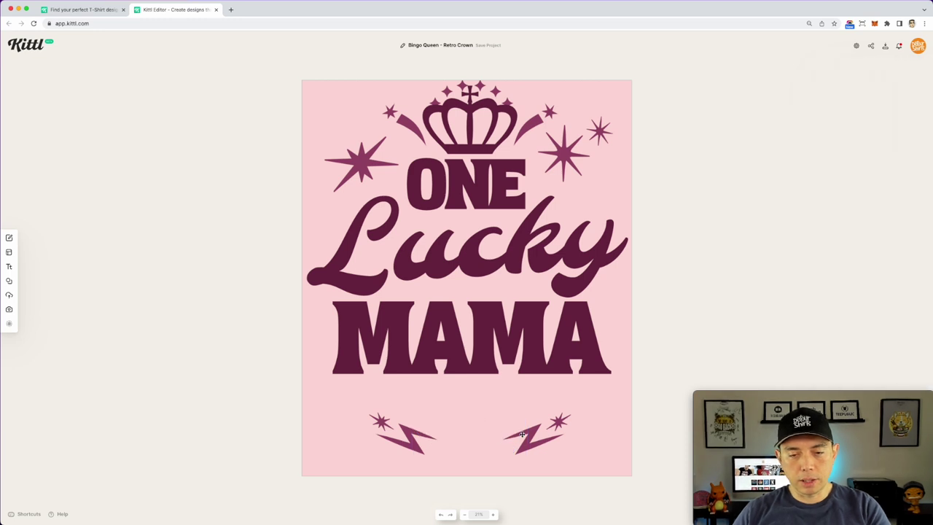
left_click(380, 424)
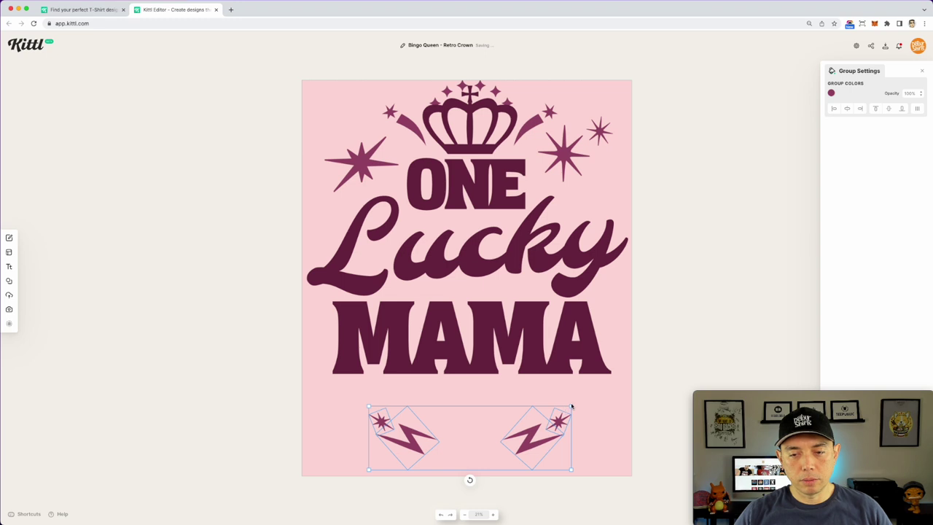
left_click_drag(571, 405, 623, 378)
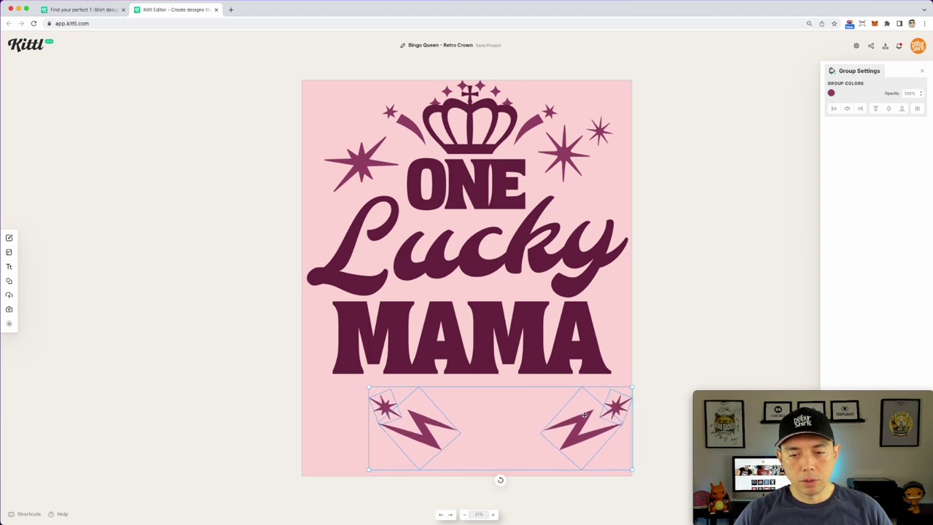
left_click_drag(583, 415, 552, 400)
left_click(785, 131)
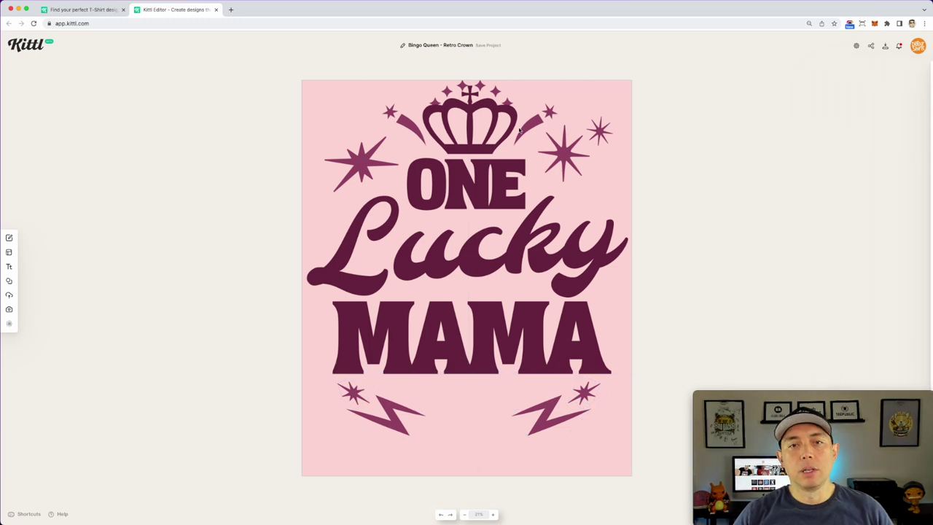
Move the whole design down on the artboard and raise the sparkle arc clear of the crown
left_click(473, 132)
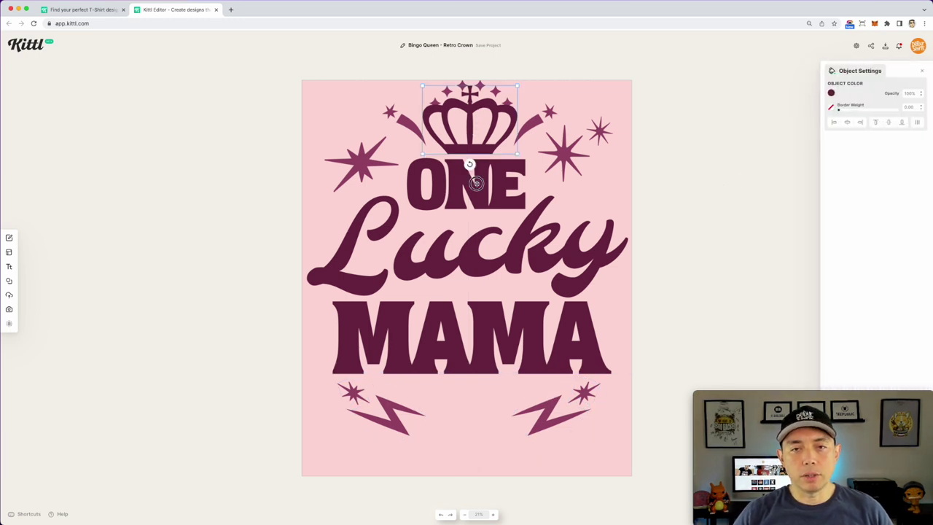
left_click(355, 395)
left_click(672, 381)
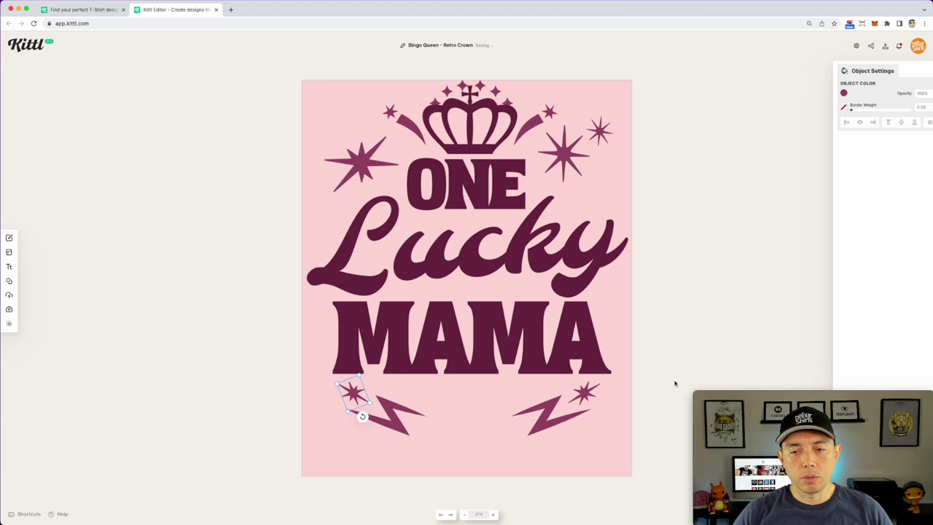
left_click_drag(658, 434, 244, 77)
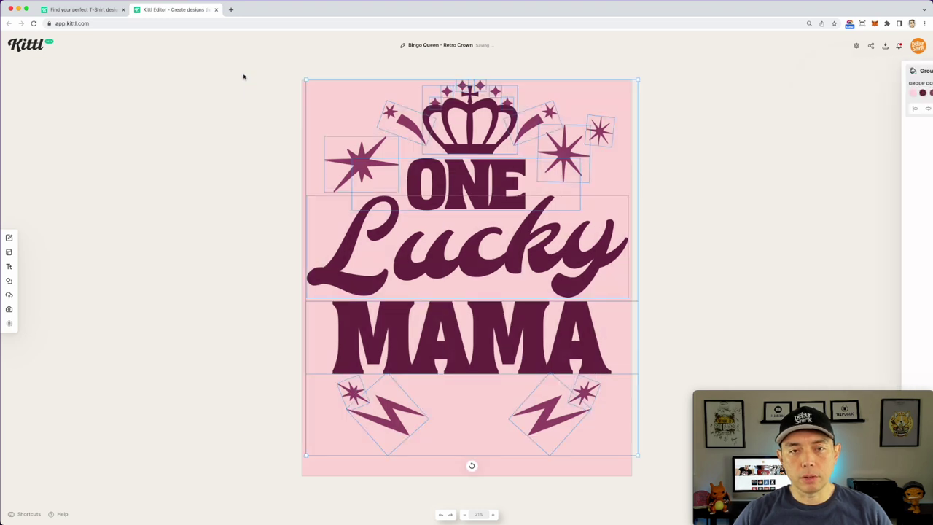
left_click_drag(472, 131, 472, 154)
left_click(656, 117)
left_click(496, 114)
left_click_drag(496, 114, 495, 100)
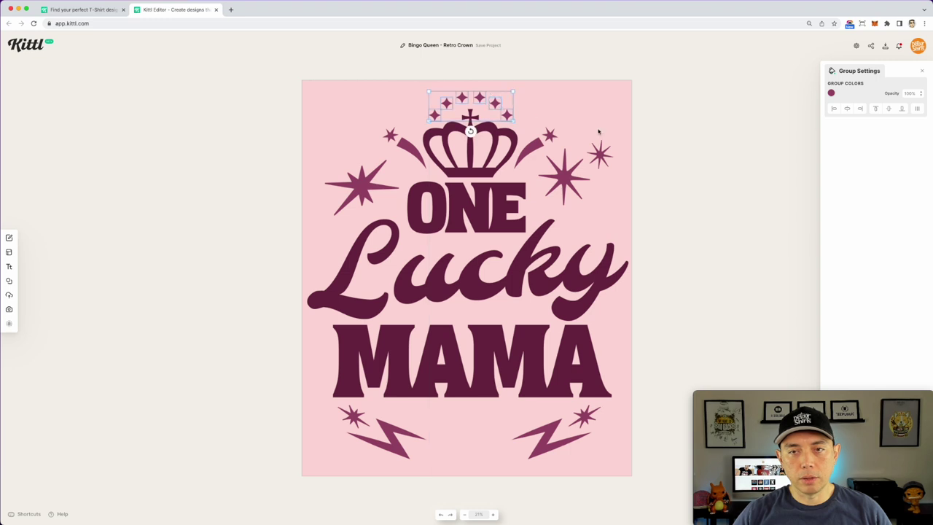
left_click(704, 141)
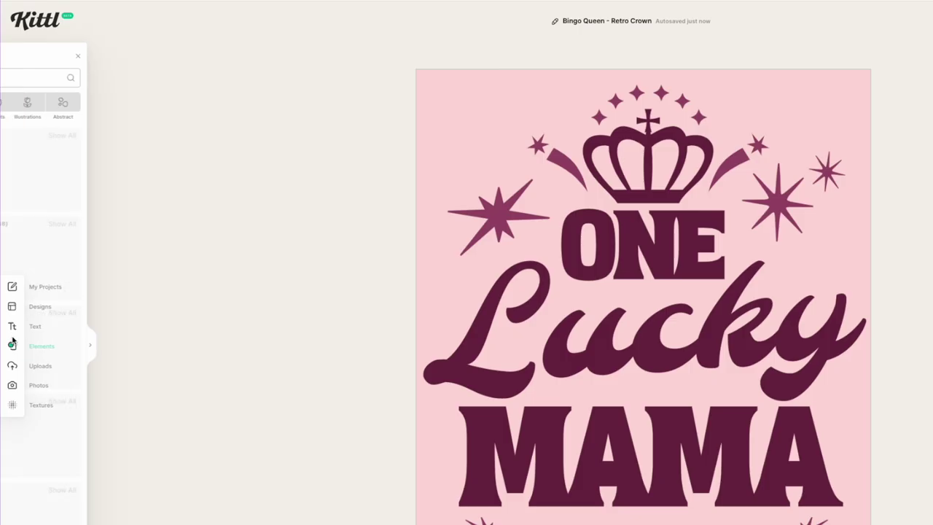
Search the elements library for LUCKY and browse the results for a fitting St. Patrick's Day graphic
left_click(29, 253)
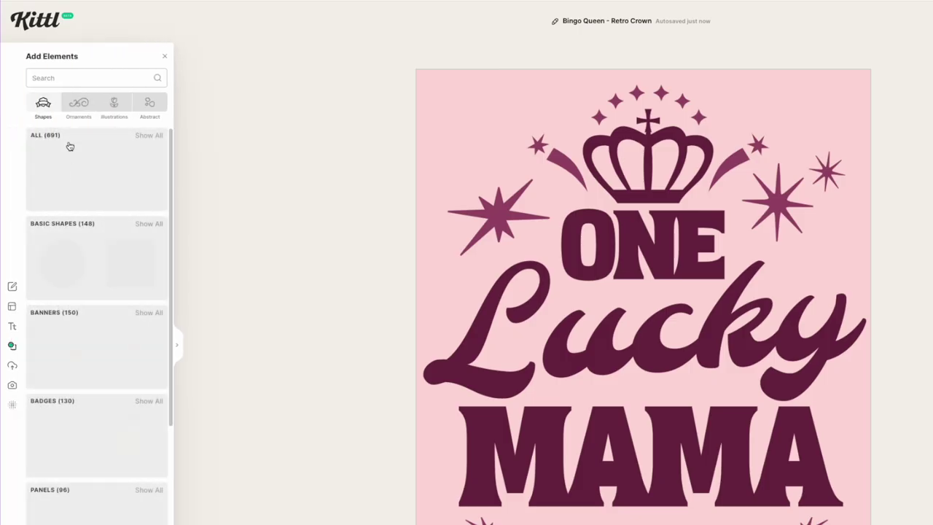
left_click(68, 77)
type("LUCKY")
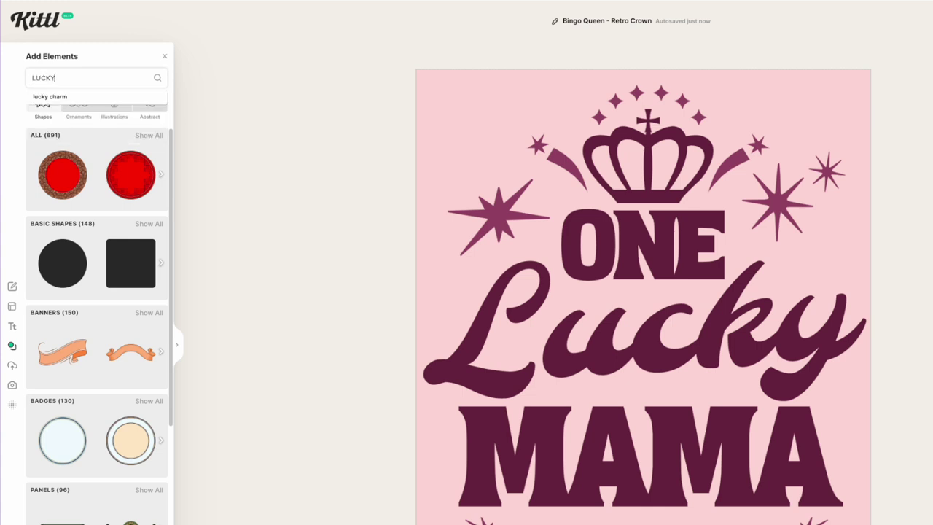
key("Return")
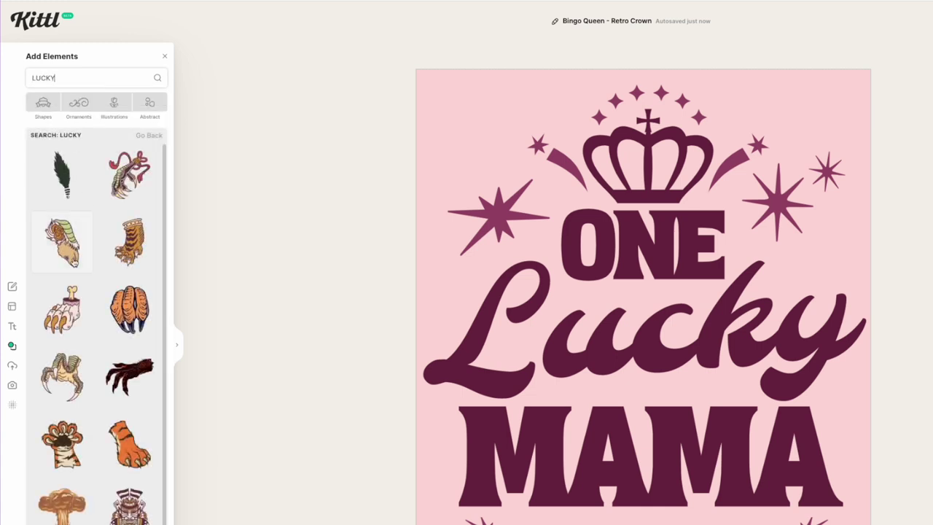
scroll(86, 398, "down", 3)
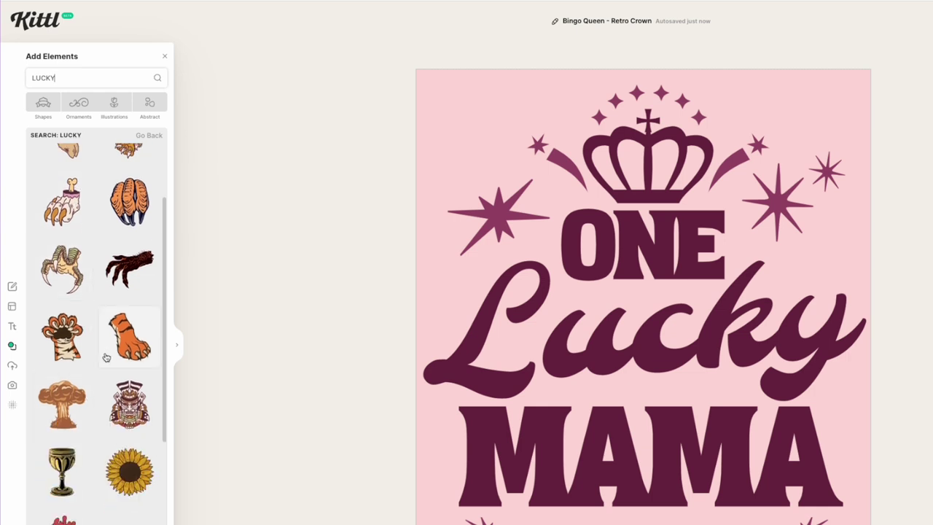
scroll(106, 357, "down", 9)
scroll(103, 378, "down", 12)
scroll(103, 386, "down", 10)
scroll(97, 404, "down", 13)
scroll(97, 404, "down", 17)
scroll(97, 404, "down", 14)
scroll(97, 404, "down", 20)
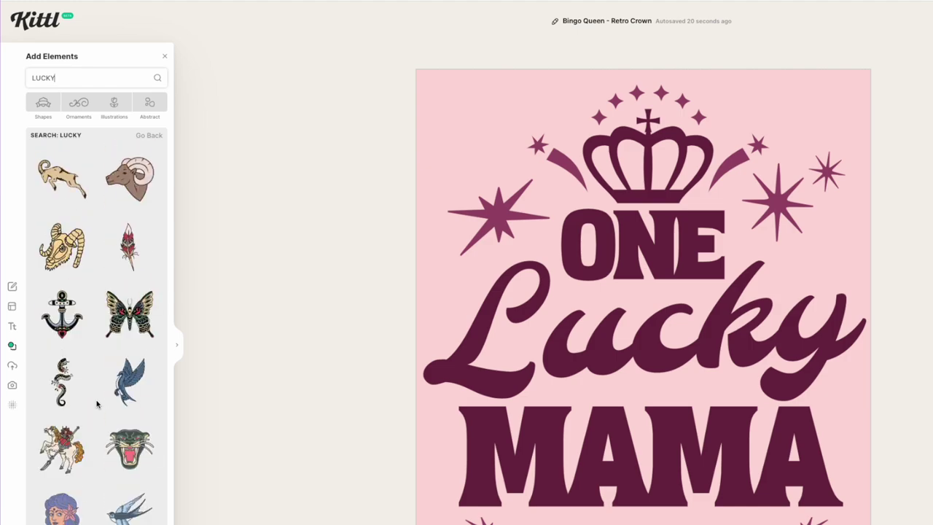
scroll(97, 404, "down", 3)
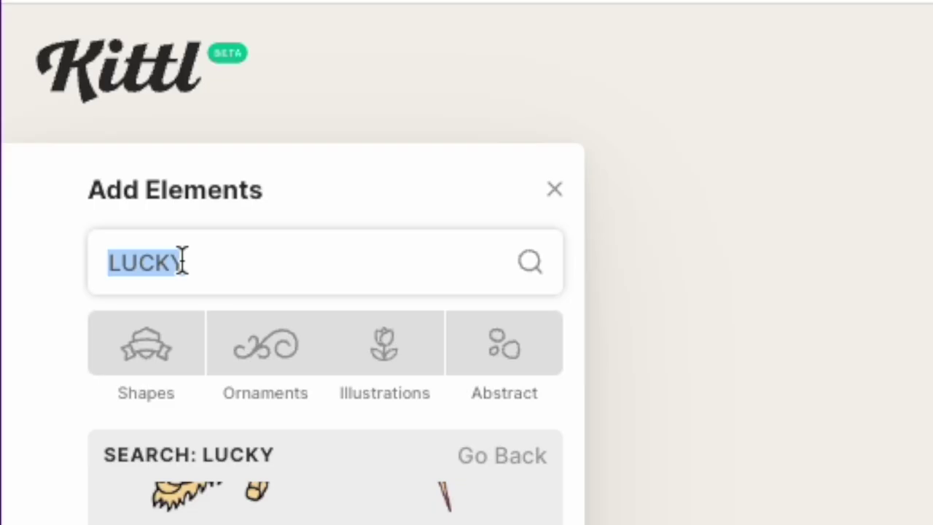
Search the elements library for CLOVER and delete the three starbursts on either side of the crown and ONE
type("clov")
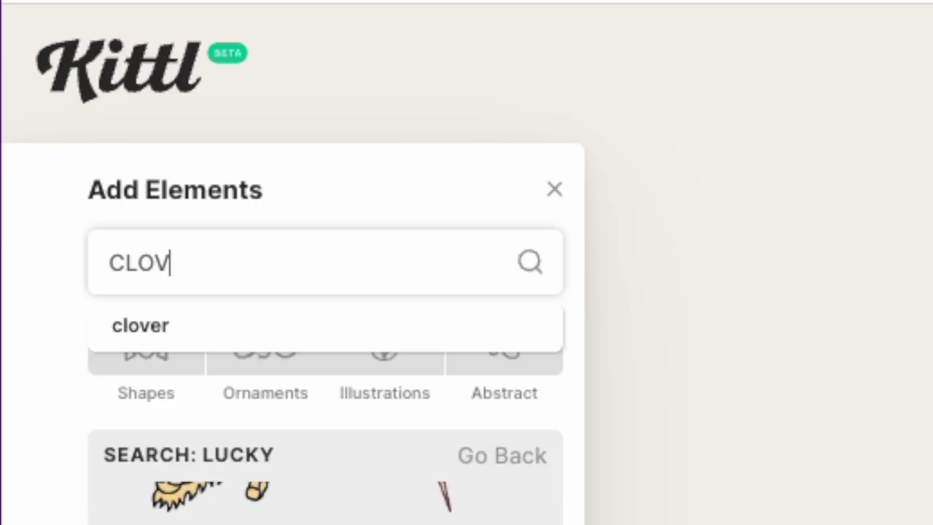
key("Return")
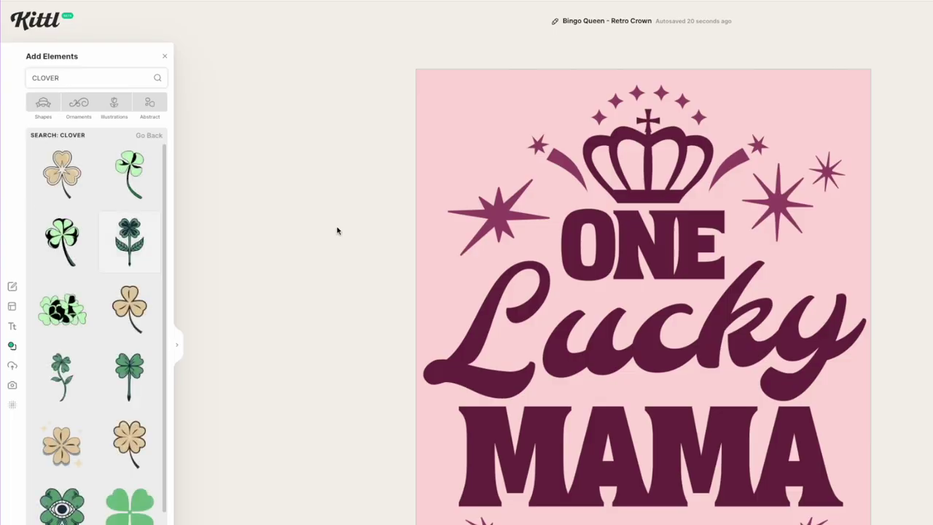
left_click(510, 203)
key("Delete")
left_click(776, 201)
key("Delete")
key("Delete")
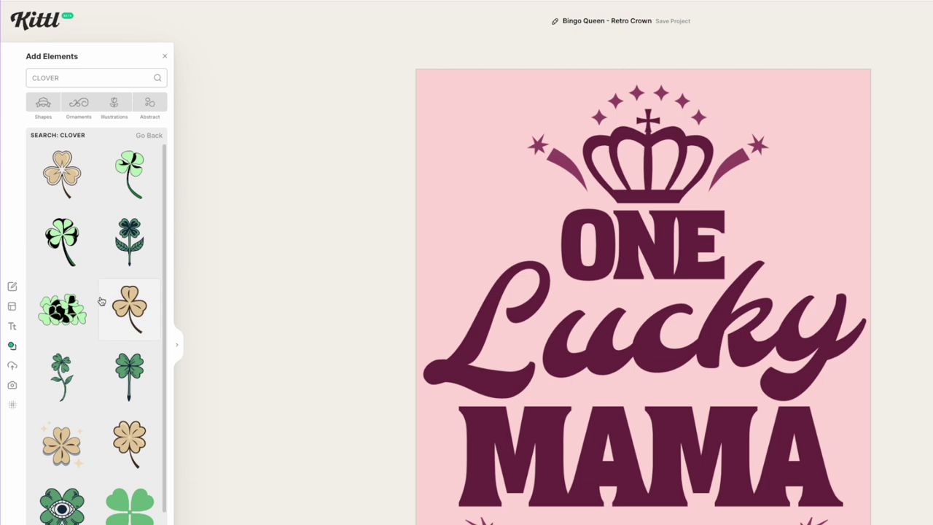
Add the lime-green four-leaf clover to the artboard and shift it slightly to the right over Lucky
scroll(97, 304, "down", 3)
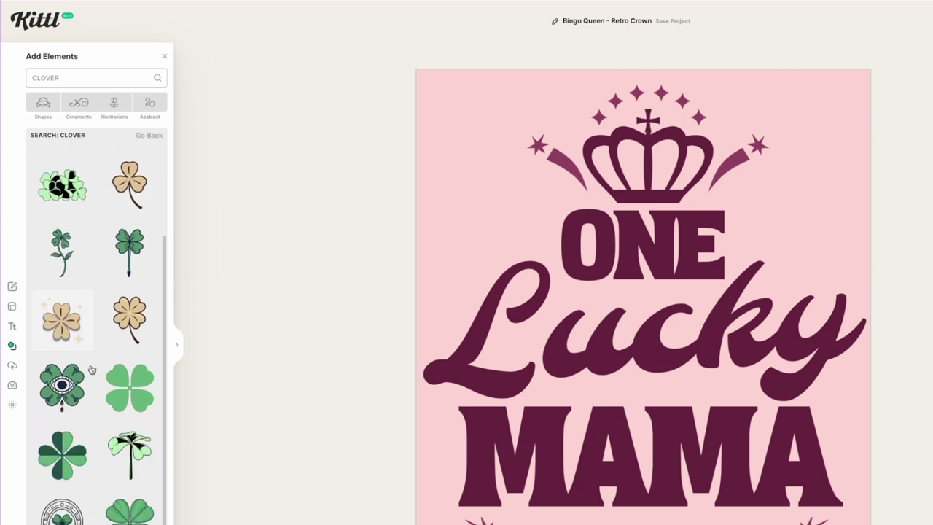
scroll(91, 369, "down", 4)
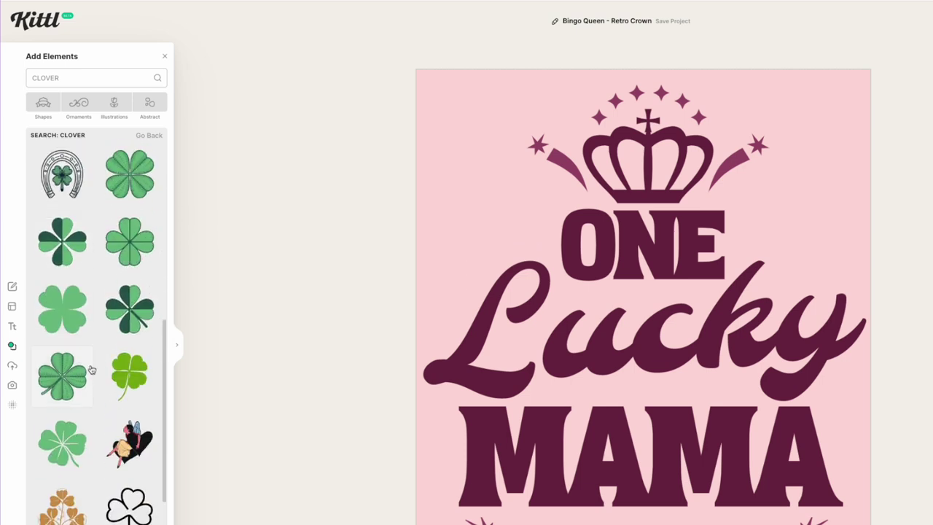
left_click(130, 332)
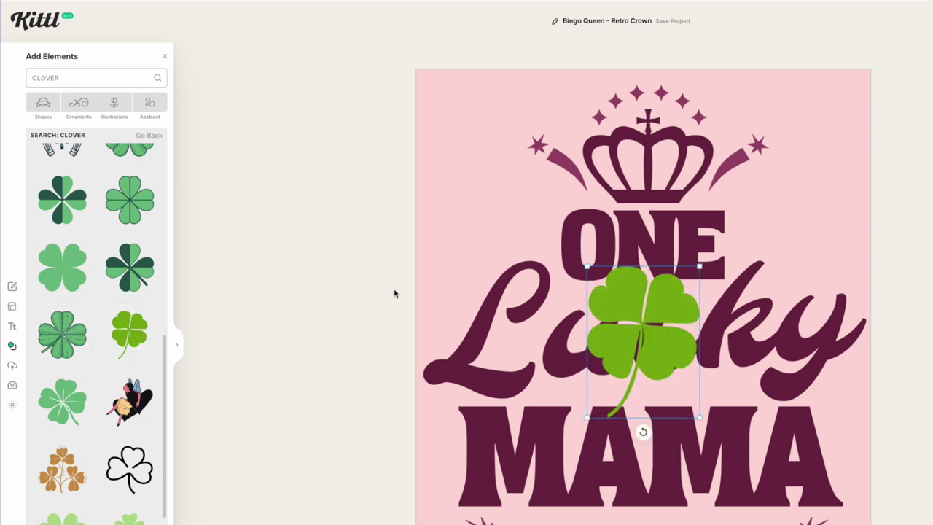
left_click_drag(665, 338, 713, 331)
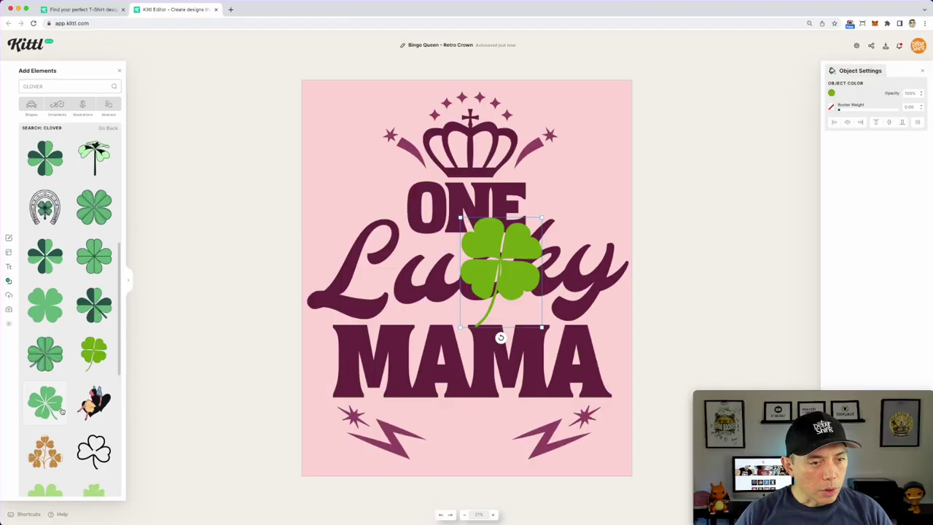
Add the soft green clover with the curved stem, shrink it and place it right of ONE, and delete the lime-green clover
left_click(62, 401)
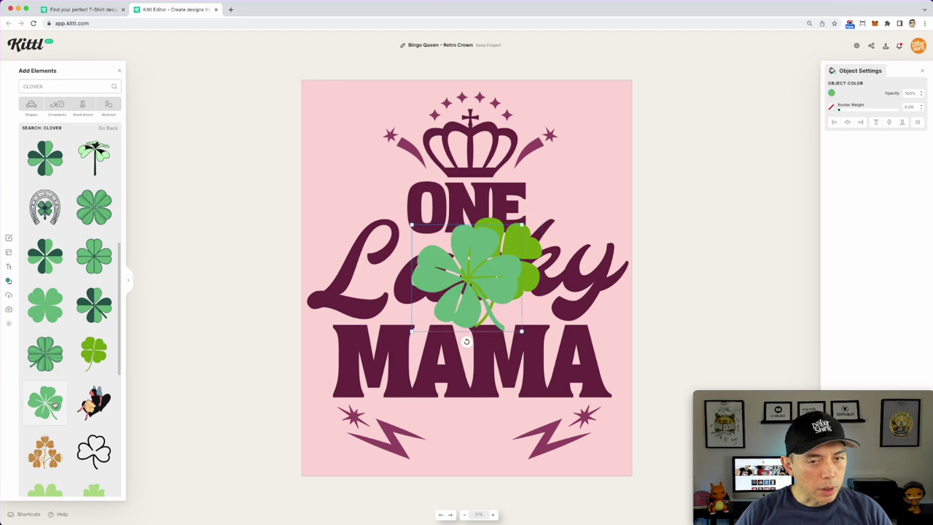
left_click_drag(474, 262, 577, 178)
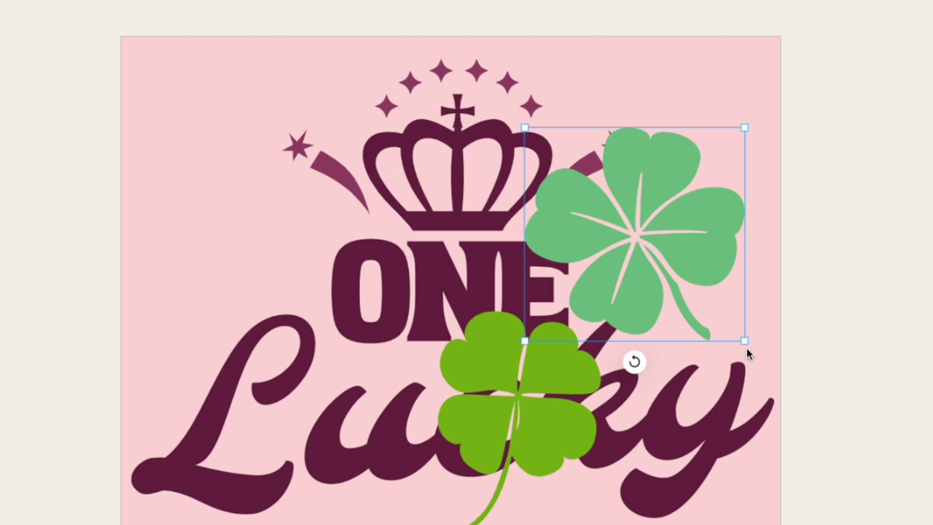
left_click_drag(743, 338, 633, 266)
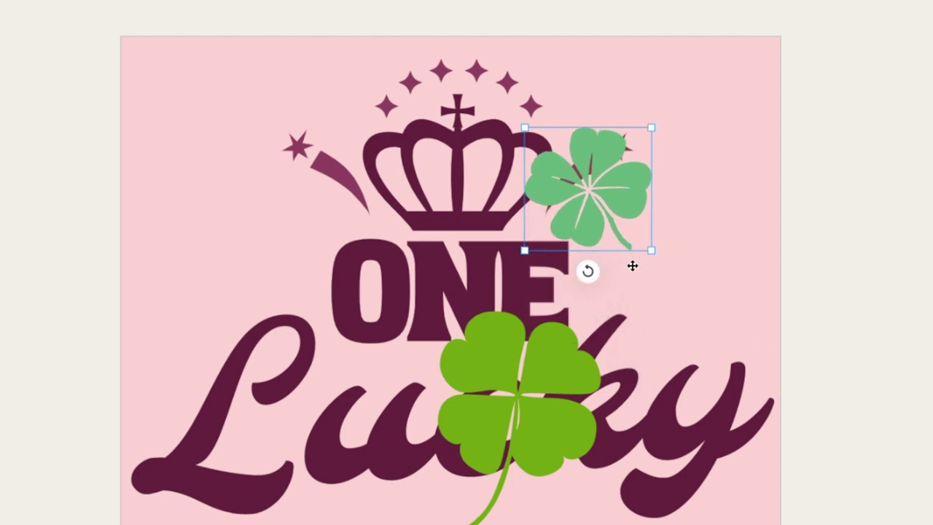
left_click_drag(610, 202, 637, 242)
left_click_drag(660, 266, 663, 272)
left_click(554, 376)
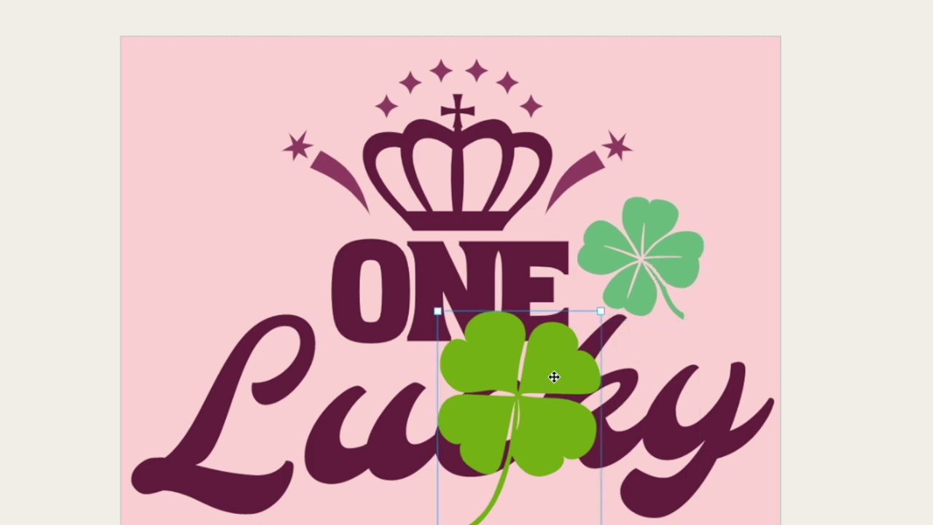
key("Delete")
Duplicate the green clover to the left of ONE, and flip the right clover horizontally and move it outward above the end of Lucky
left_click(657, 246)
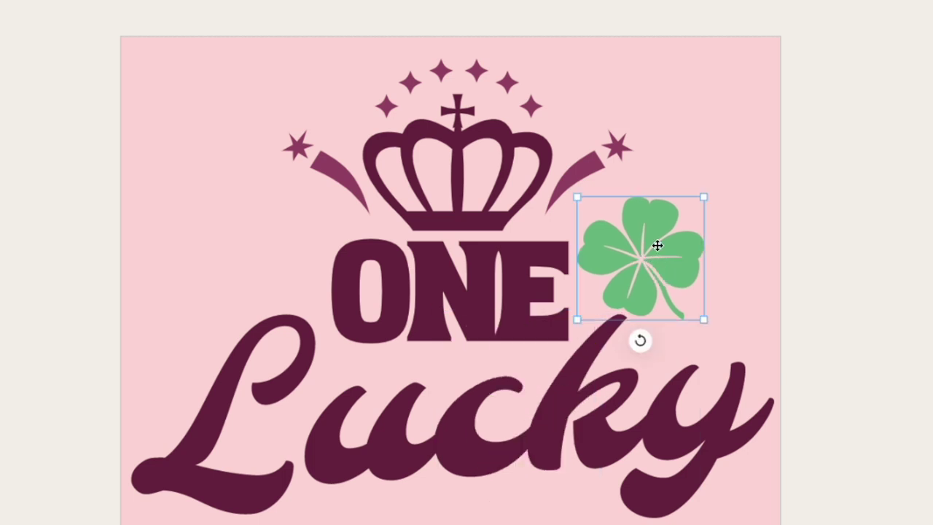
left_click(660, 247)
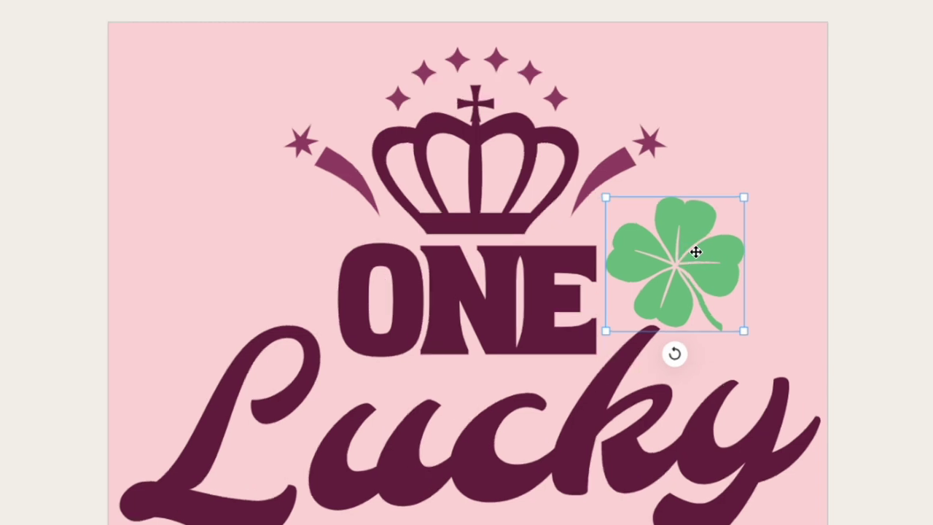
left_click_drag(696, 251, 287, 231)
left_click(726, 255)
right_click(725, 256)
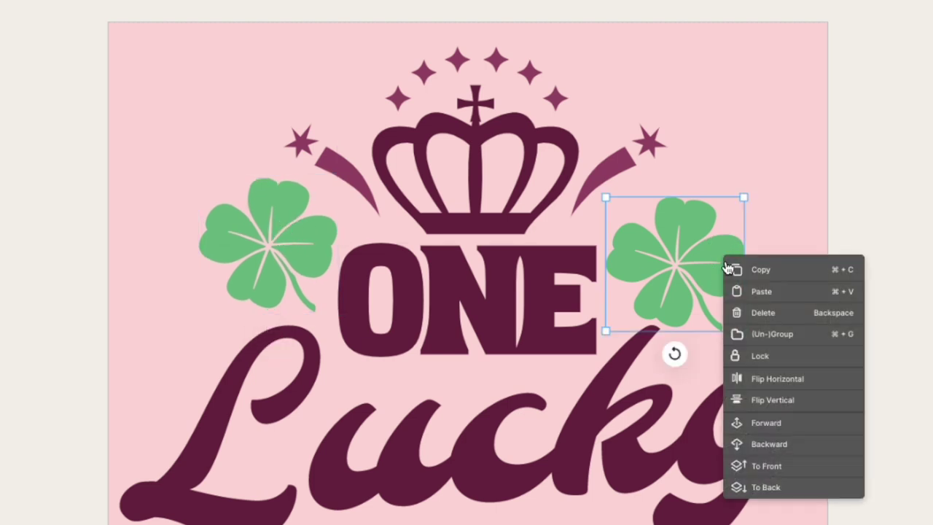
left_click(730, 378)
left_click_drag(716, 255, 771, 284)
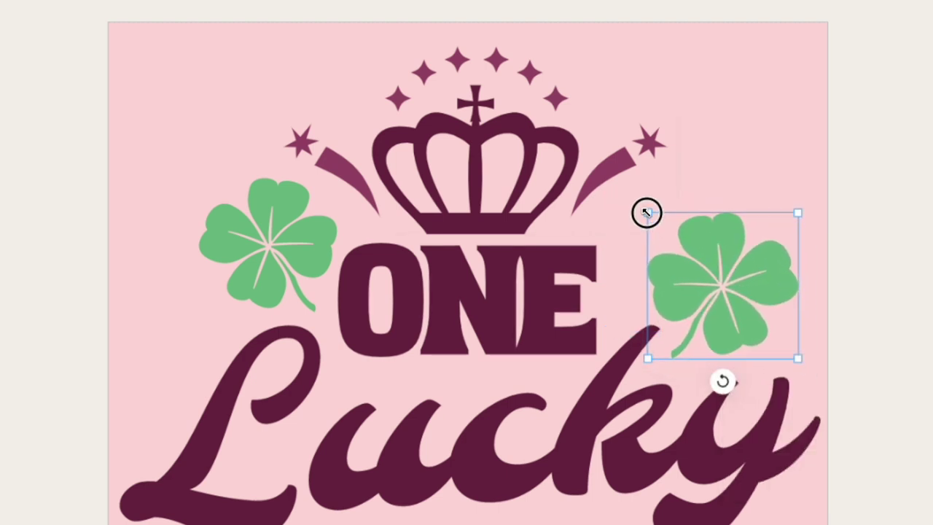
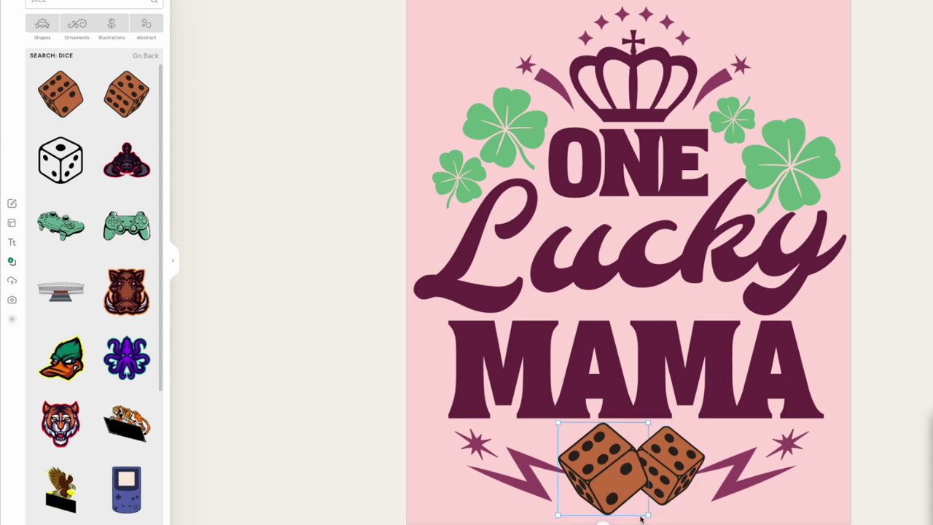
Shrink the front die slightly so it sits closer in size to the other die below MAMA
left_click_drag(648, 515, 639, 506)
left_click(602, 469)
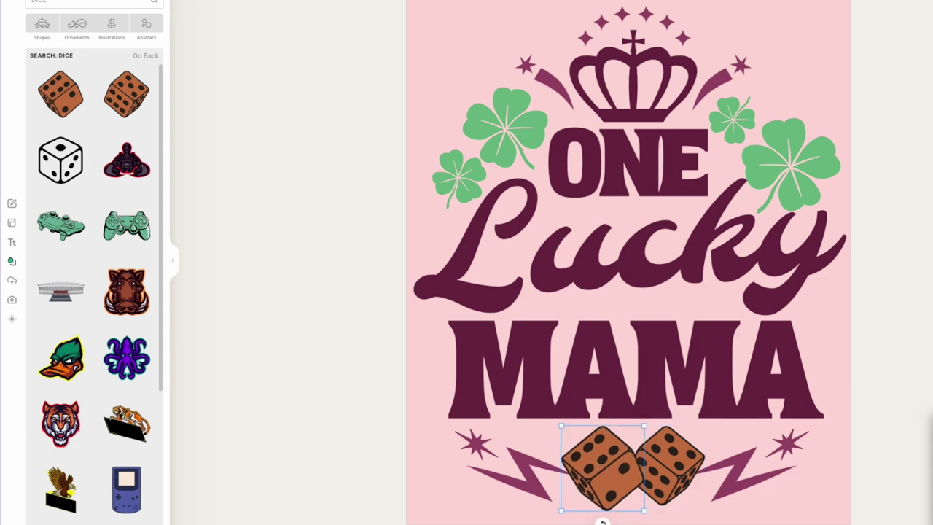
Change the artboard's background color from pink to a bright saturated green
left_click(434, 2)
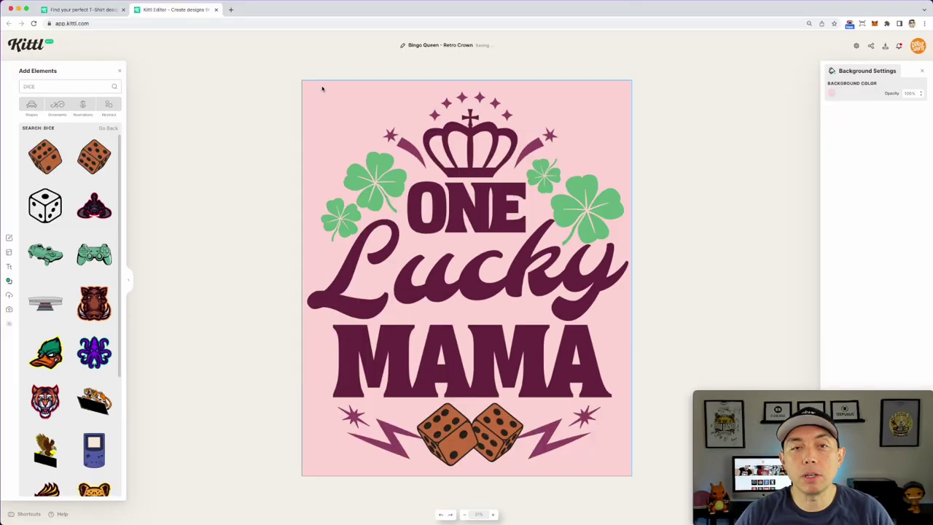
left_click(832, 93)
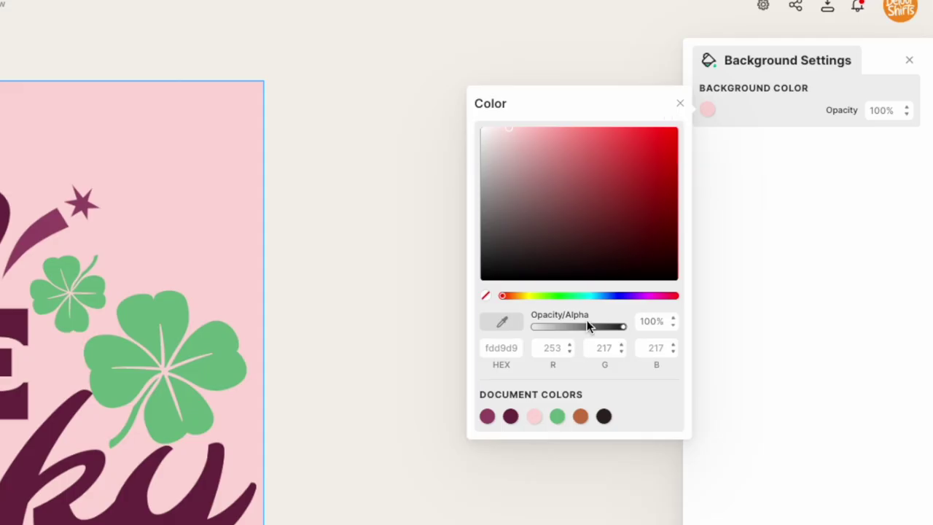
left_click(561, 297)
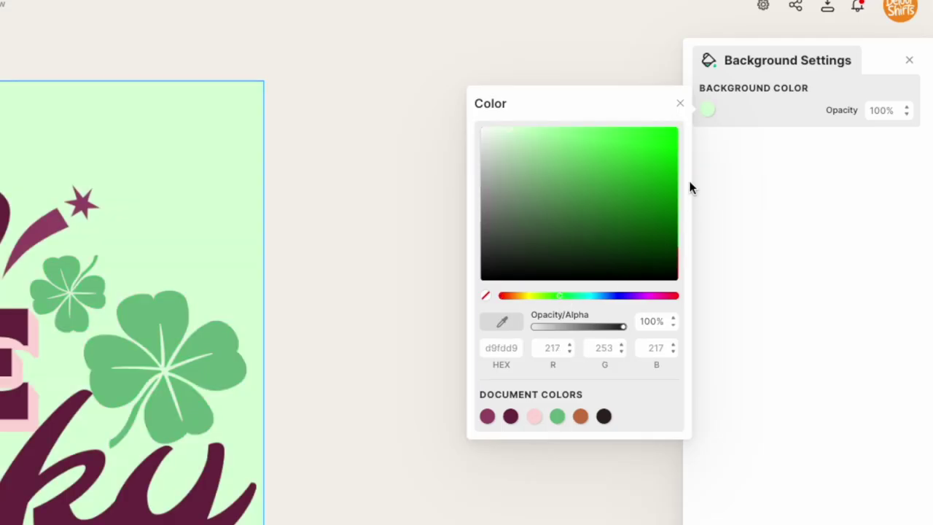
mouse_move(677, 185)
left_mouse_down()
mouse_move(676, 213)
mouse_move(666, 217)
mouse_move(615, 177)
mouse_move(629, 171)
mouse_move(650, 182)
left_mouse_up()
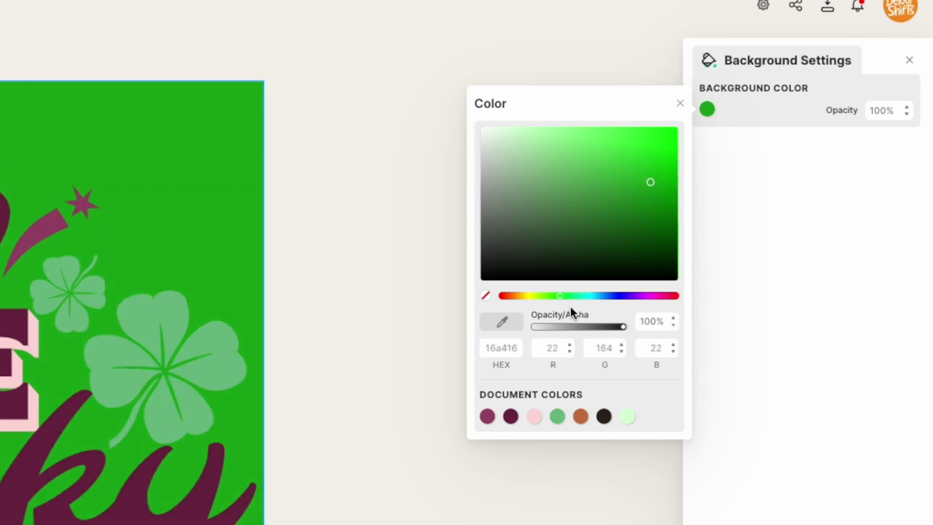
mouse_move(566, 303)
left_mouse_down()
mouse_move(553, 301)
mouse_move(562, 301)
left_mouse_up()
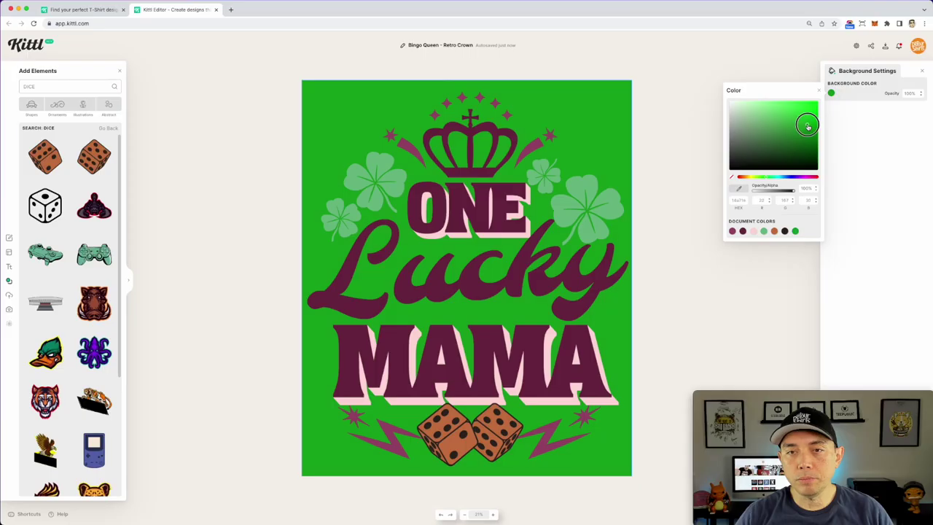
left_click(658, 176)
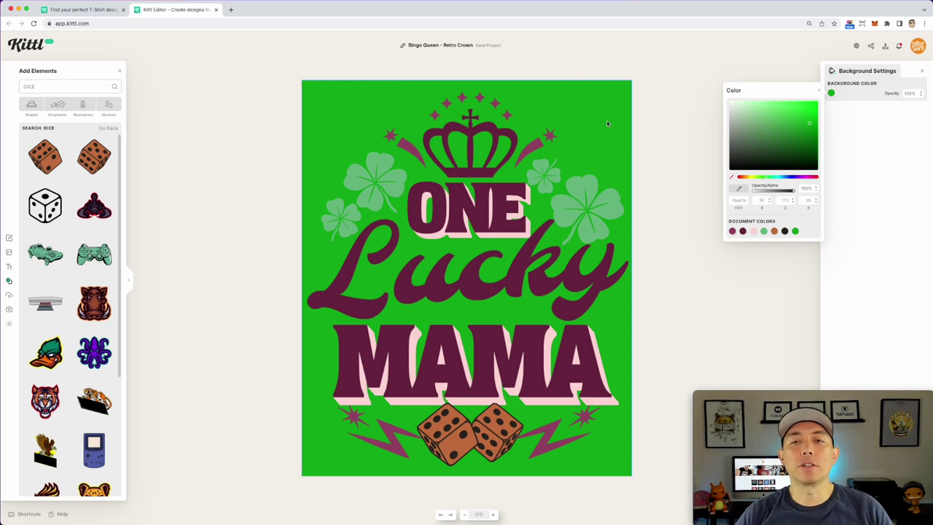
left_click(661, 131)
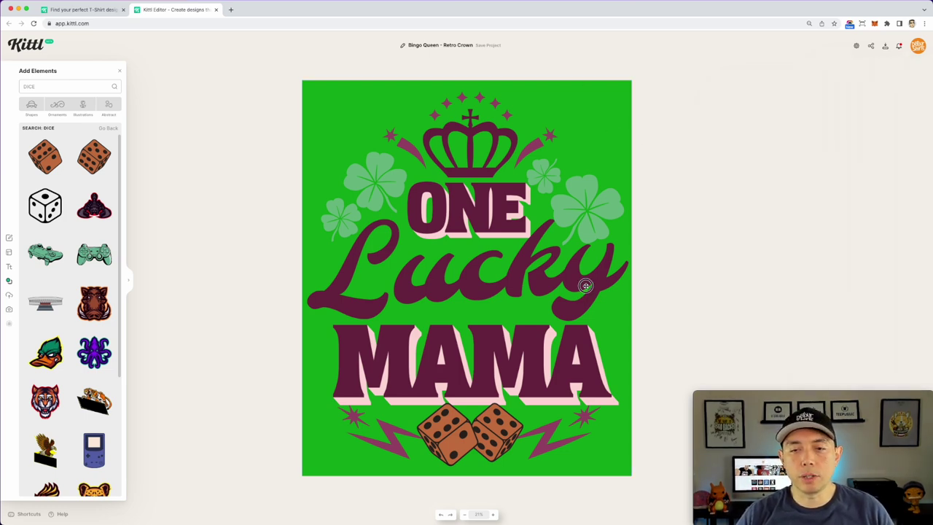
Fill the Lucky text with pure white
left_click(585, 286)
left_click(831, 92)
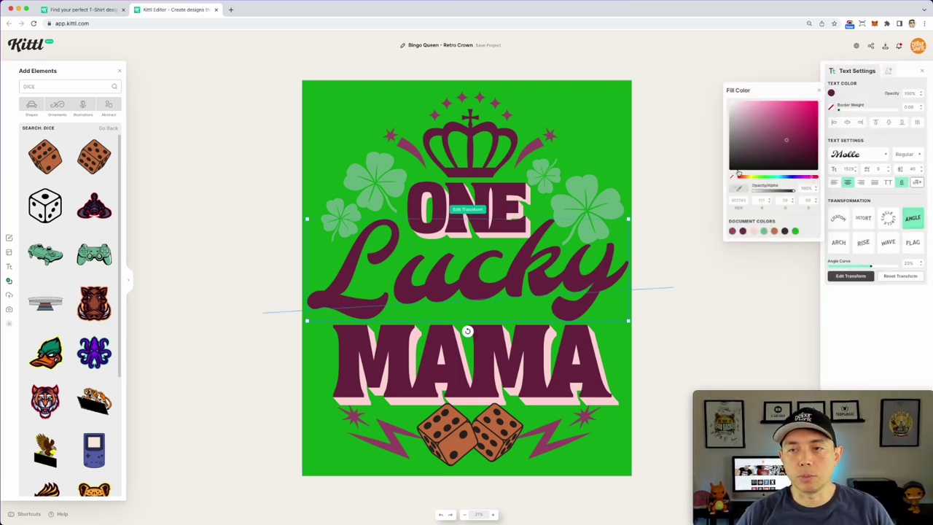
left_click_drag(740, 123, 681, 73)
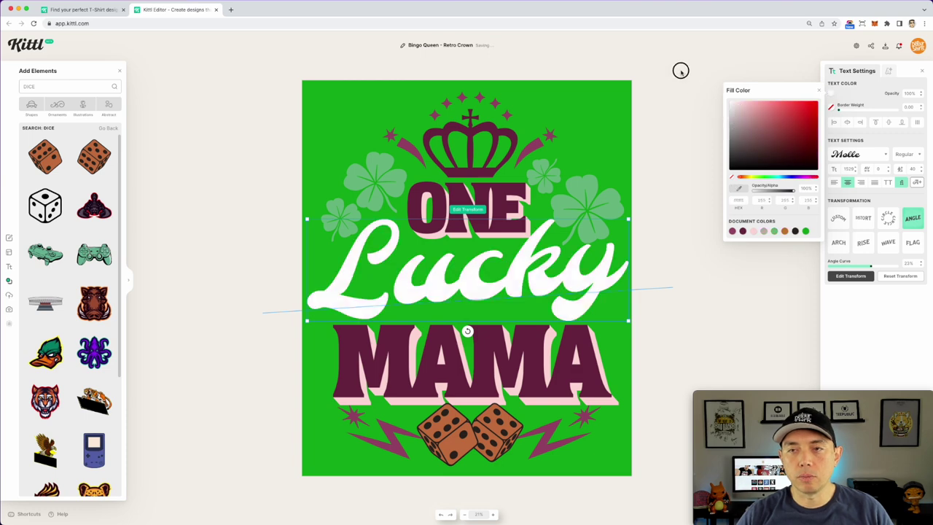
left_click(670, 115)
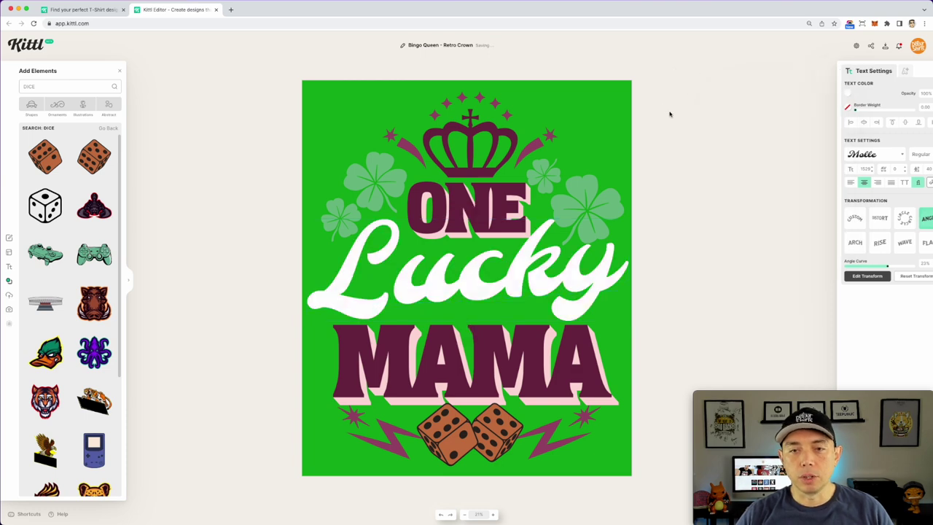
Set the angle of the MAMA text's block shadow to about -86° so it falls almost straight down
left_click(537, 358)
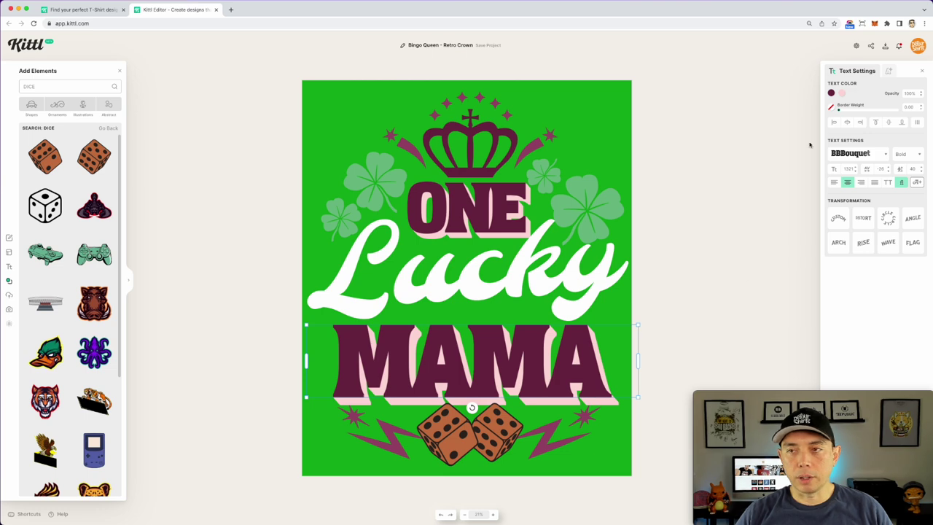
left_click(890, 70)
left_click_drag(860, 152, 847, 151)
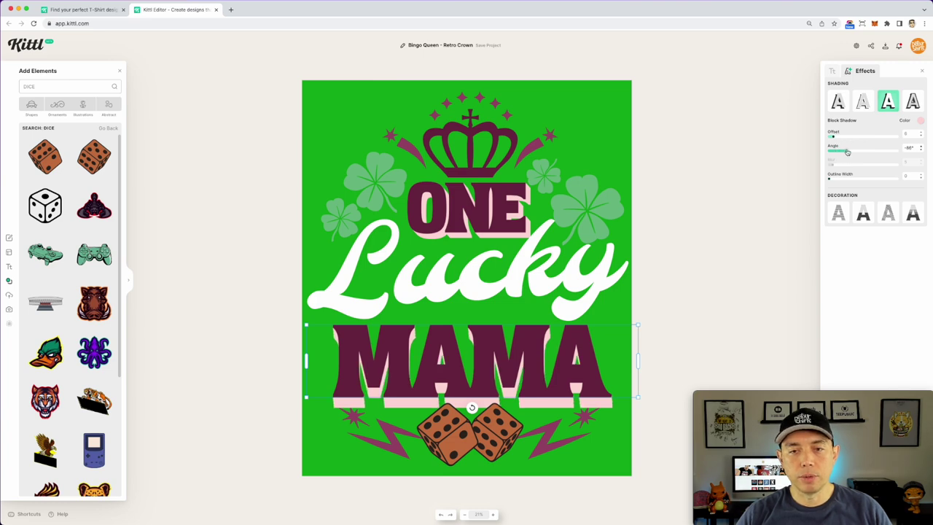
Fill the MAMA text with white and change its block shadow to light green
left_click(831, 72)
left_click(831, 93)
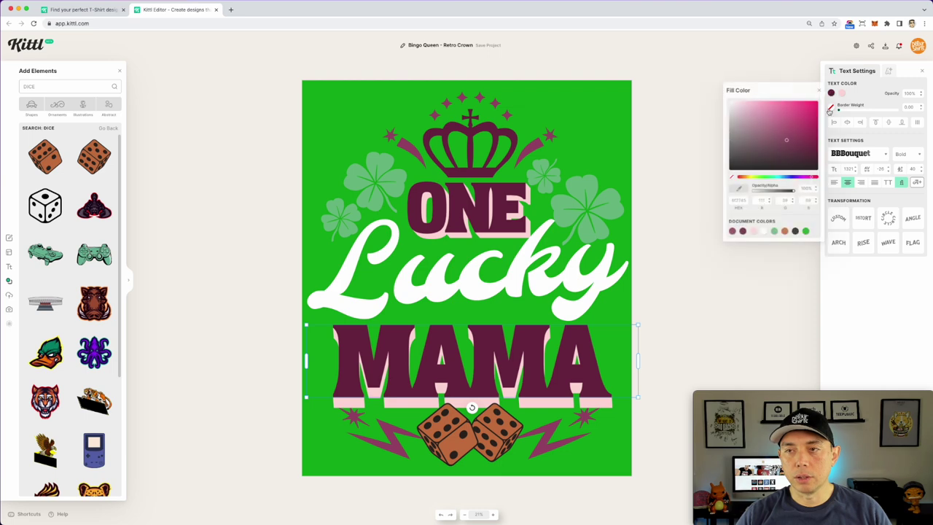
left_click_drag(787, 140, 679, 79)
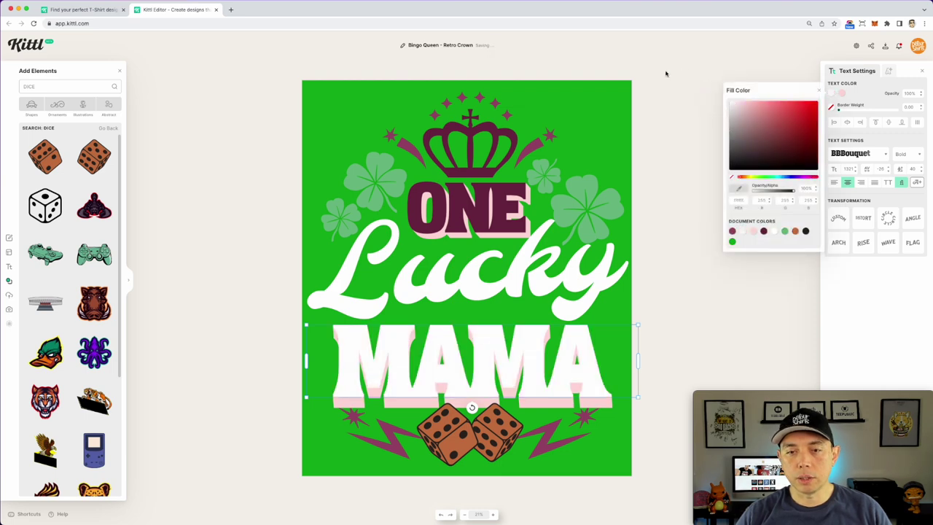
left_click(841, 93)
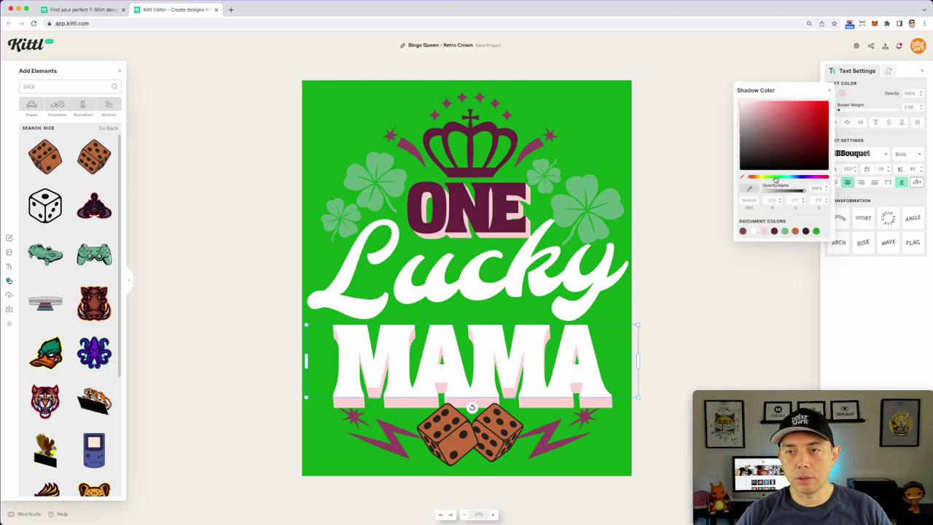
left_click(775, 177)
left_click(792, 115)
mouse_move(792, 115)
left_mouse_down()
mouse_move(777, 104)
mouse_move(785, 116)
left_mouse_up()
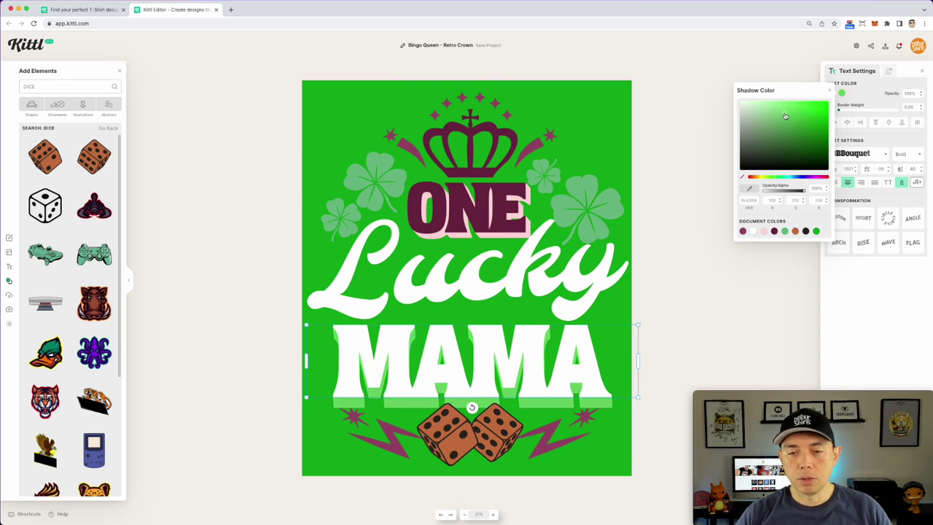
left_click(682, 223)
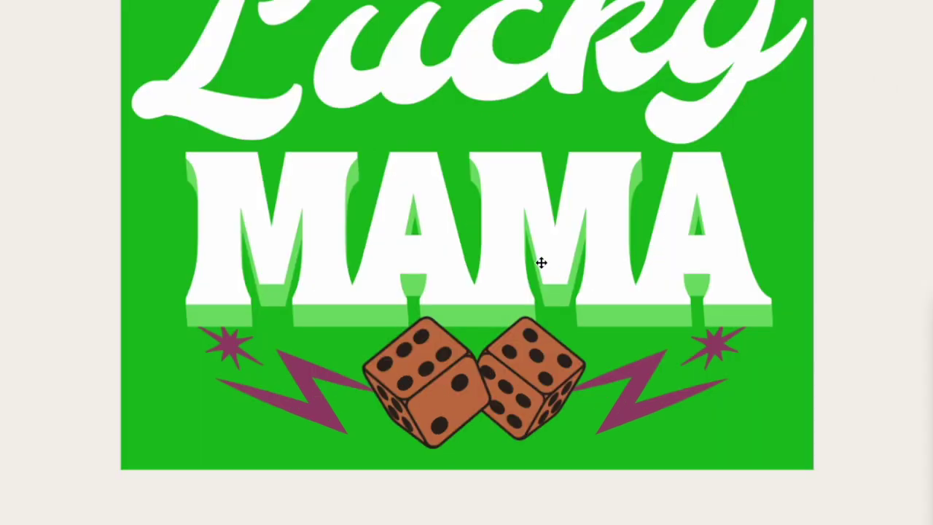
Send the MAMA text to the back, behind the other elements
left_click(523, 194)
right_click(535, 177)
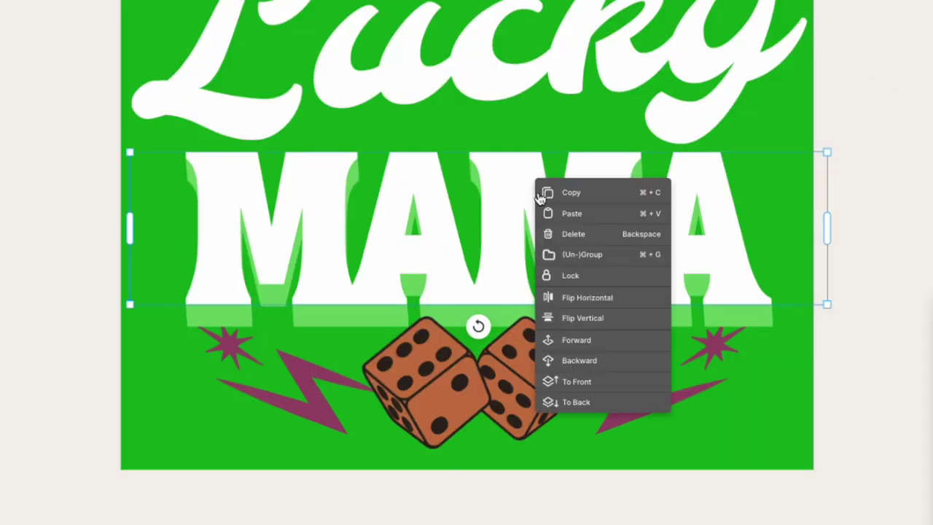
left_click(591, 403)
left_click(887, 175)
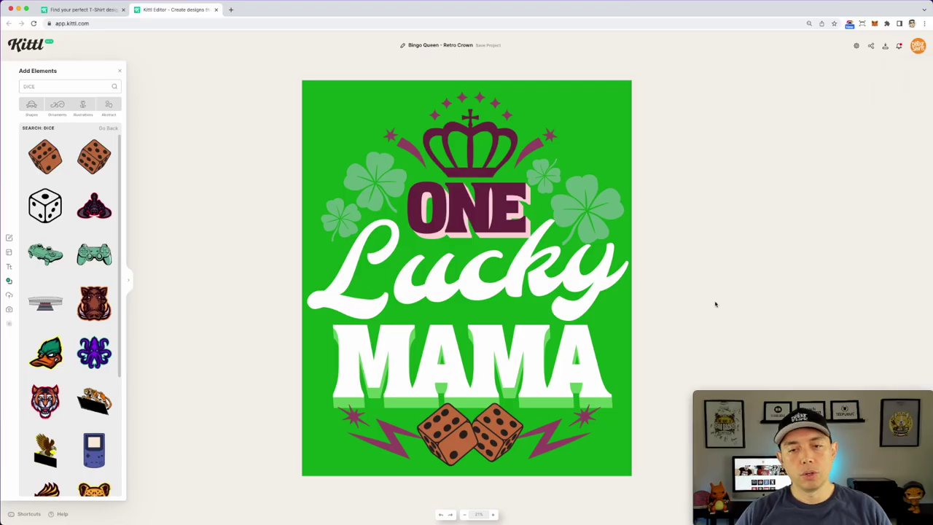
Nudge the MAMA text up in small increments so it sits closer beneath Lucky
left_click(510, 350)
key("Up")
key("Up")
key("Up")
key("Up")
key("Up")
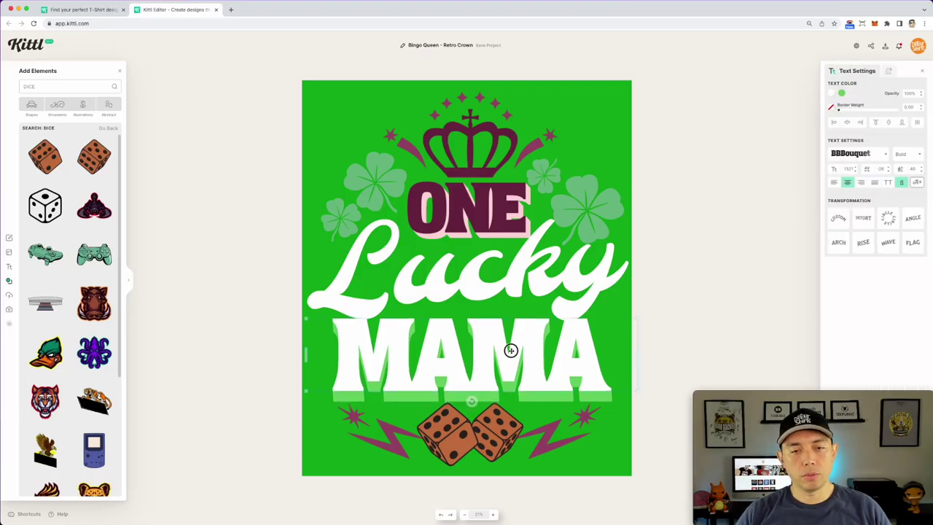
left_click(741, 272)
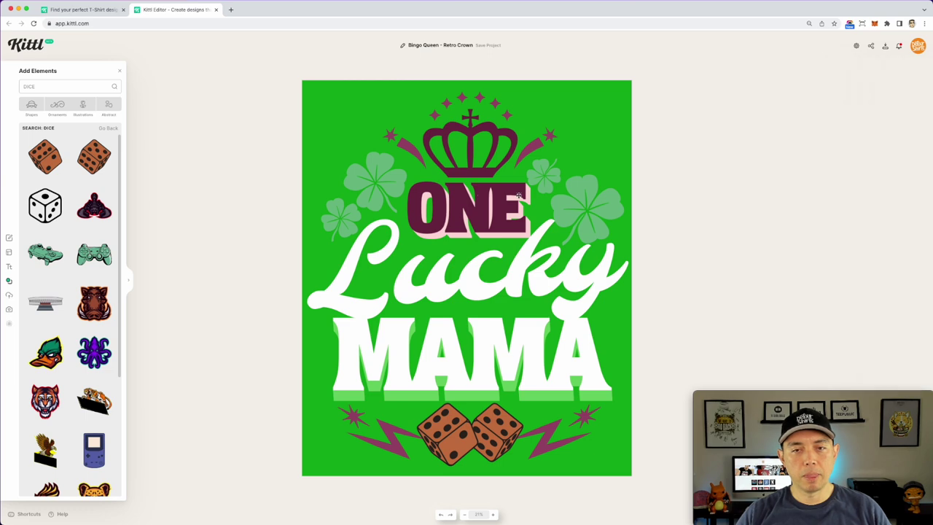
Remove the block shadow from the ONE text and fill the text with white
left_click(480, 194)
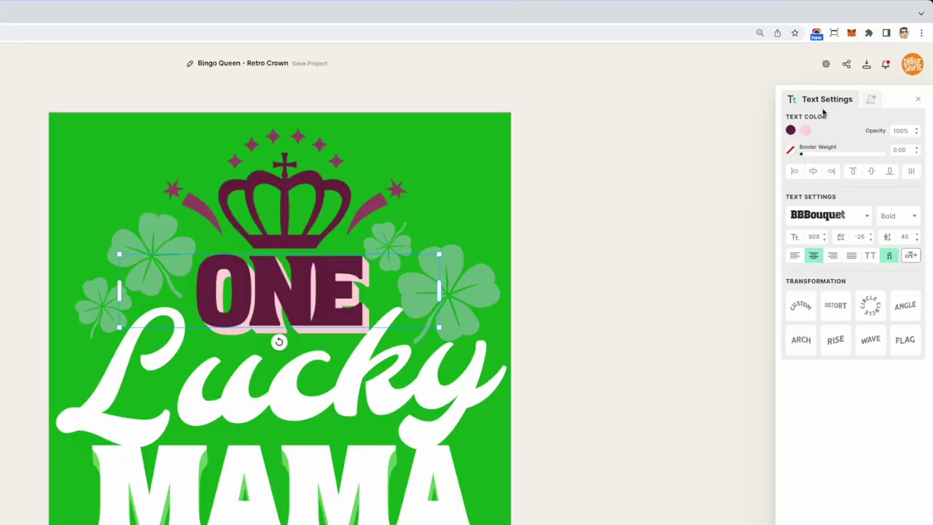
left_click(888, 71)
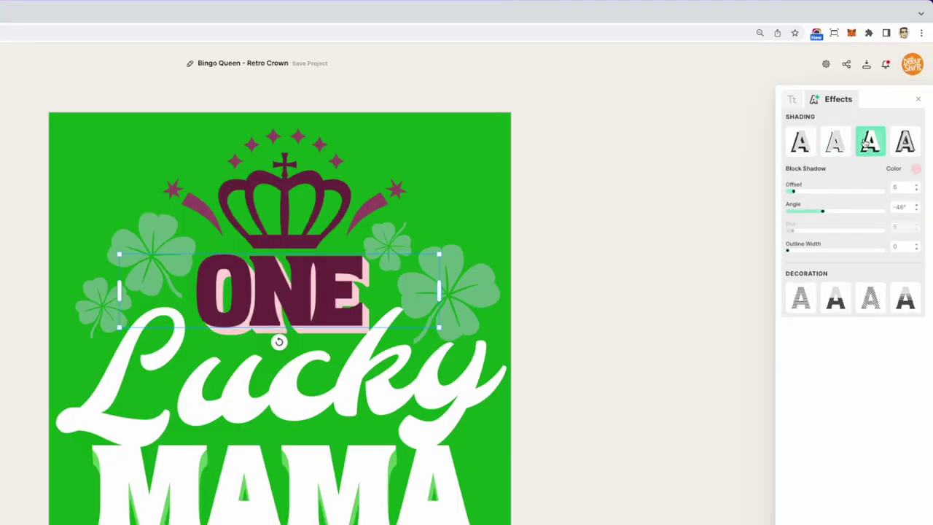
left_click(865, 143)
left_click(796, 100)
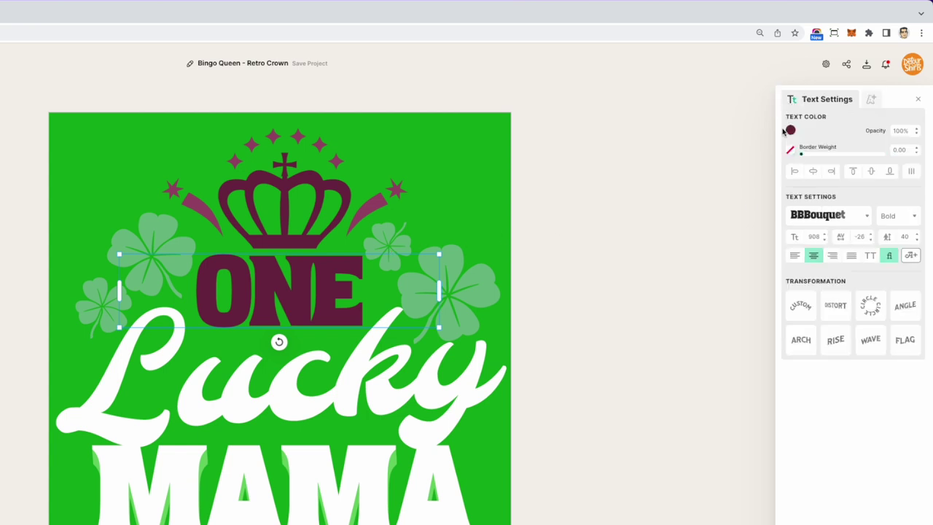
left_click(791, 130)
left_click(652, 323)
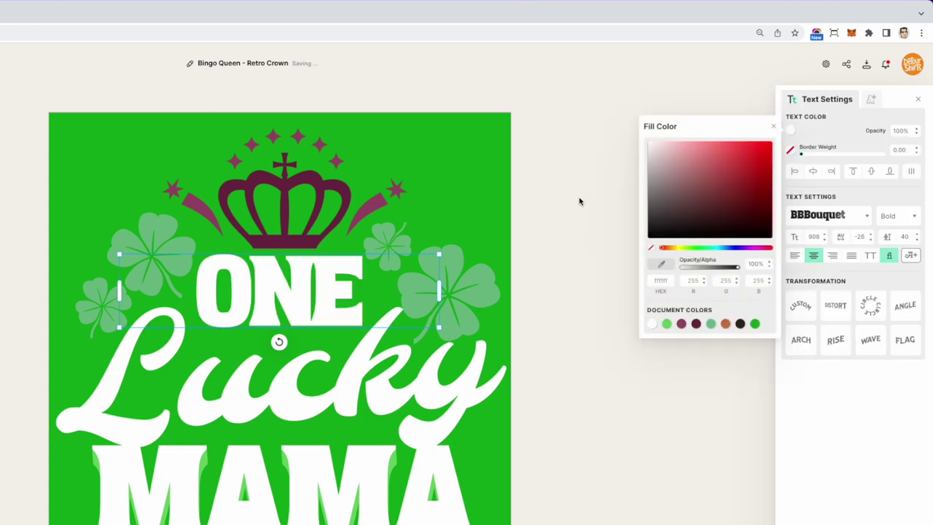
left_click(564, 140)
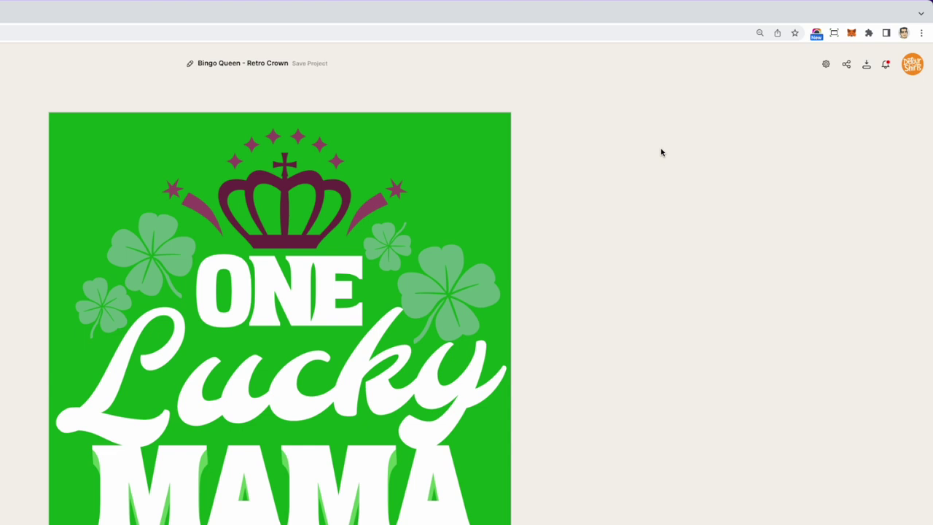
Recolor the arc of small four-pointed stars above the crown white
left_click(285, 173)
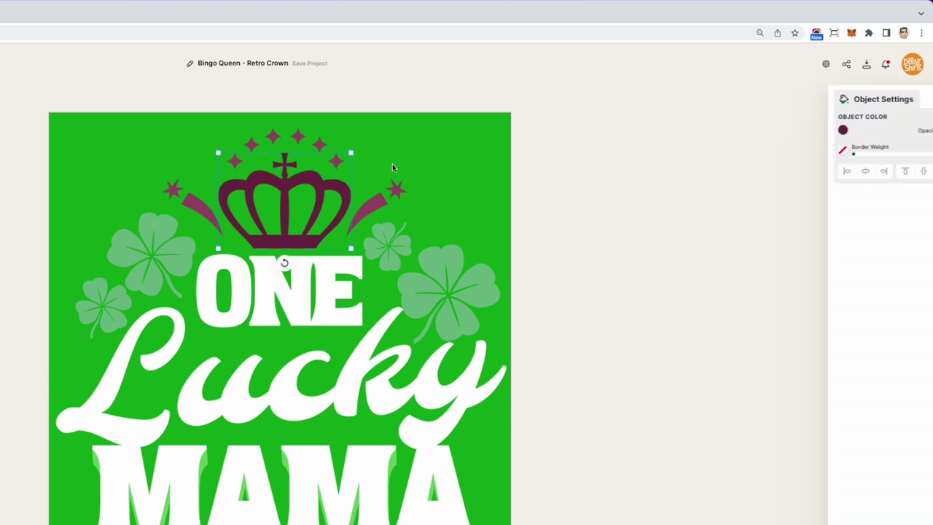
left_click(296, 138)
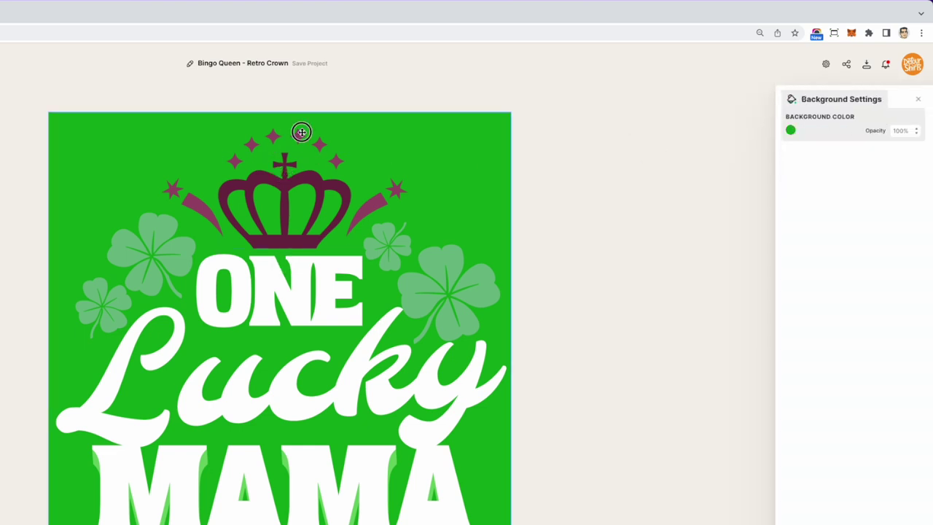
left_click(301, 132)
left_click(790, 132)
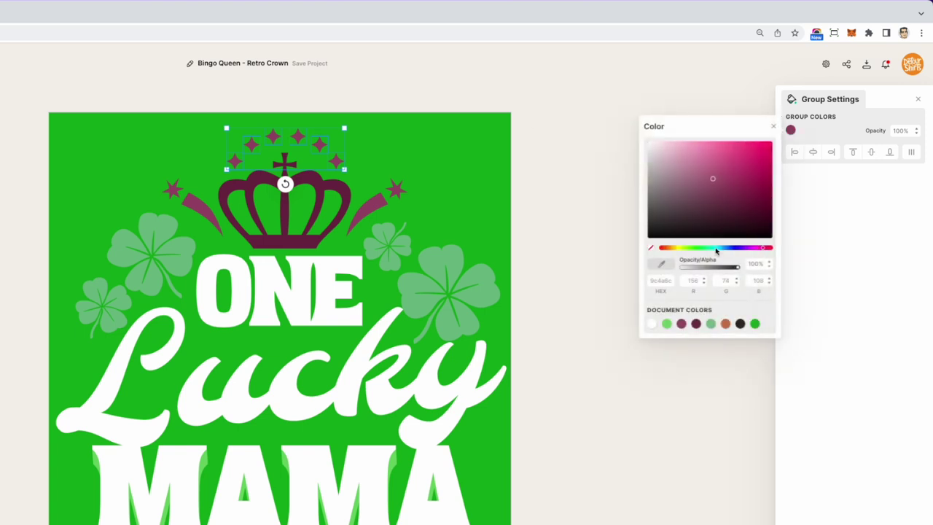
left_click(651, 323)
Recolor the pair of shooting stars on either side of the crown white
left_click(386, 195)
left_click(402, 191)
left_click(789, 131)
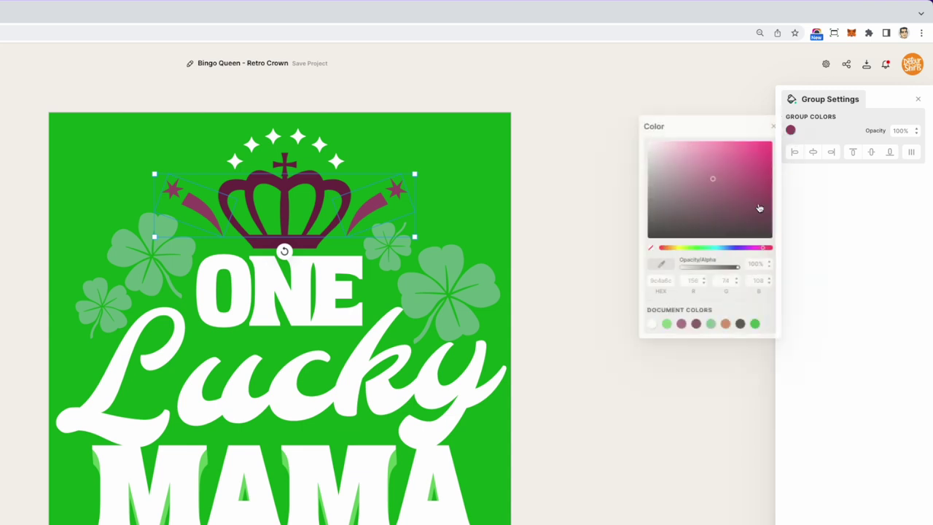
left_click(652, 324)
Recolor the crown and the large clover above the end of Lucky with the light green used for MAMA's shadow
left_click(300, 176)
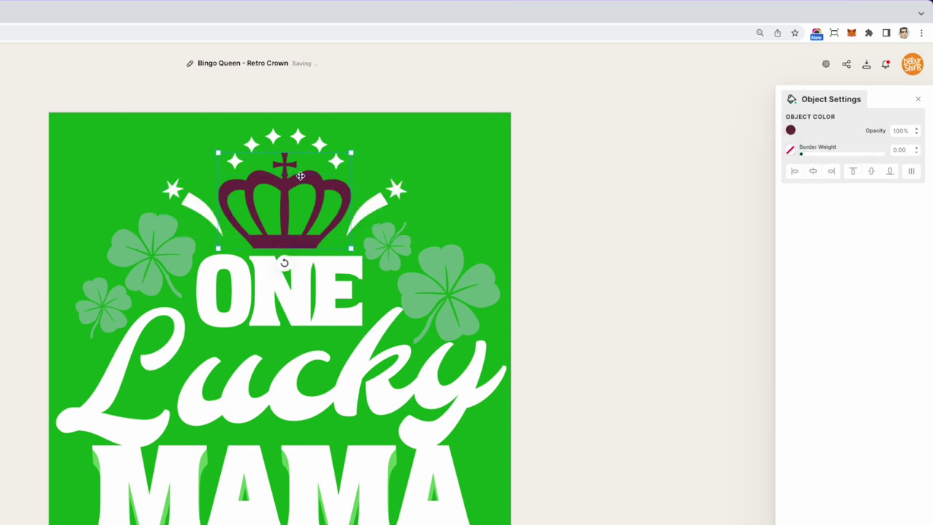
left_click(791, 131)
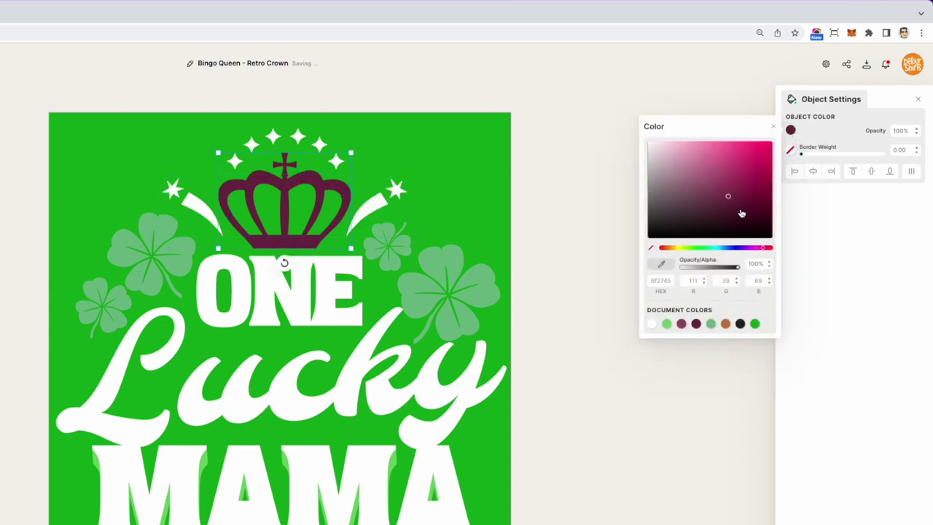
left_click(667, 325)
left_click(430, 292)
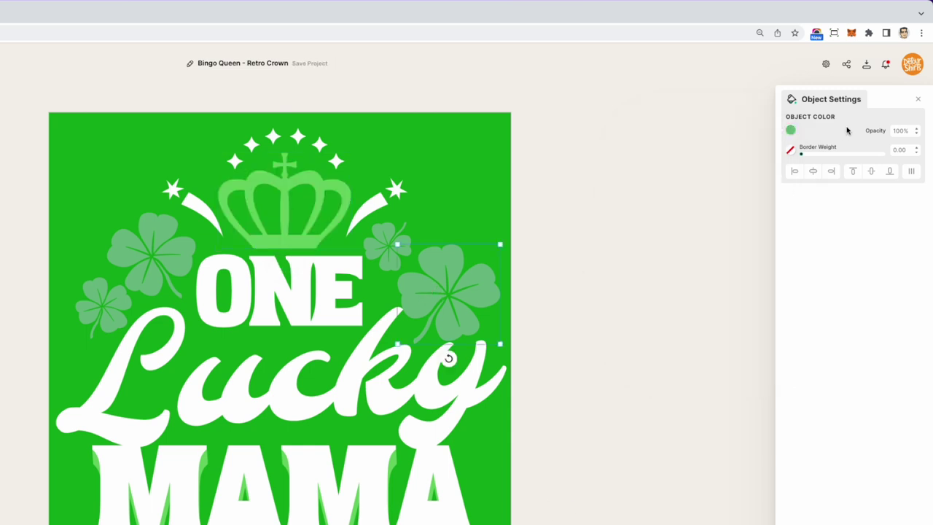
left_click(791, 130)
left_click(667, 323)
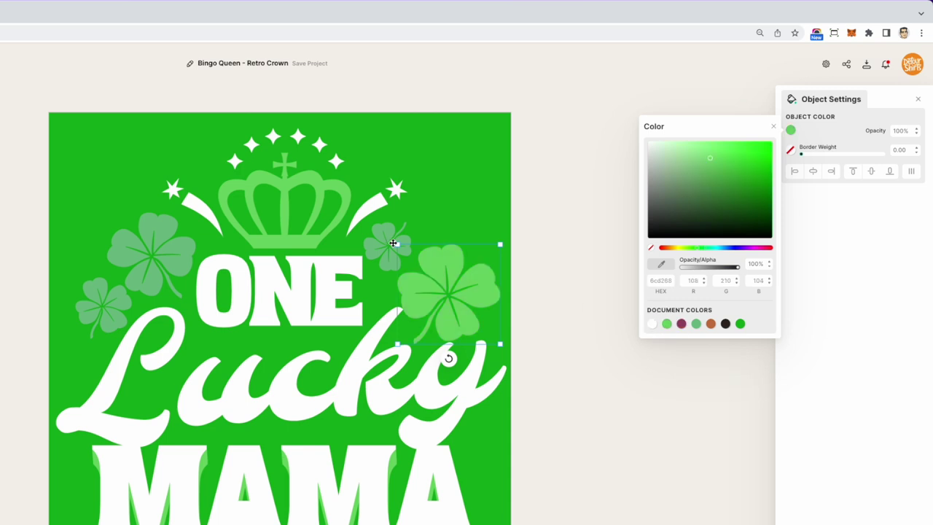
Recolor the small clover beside the crown and the two clovers above the start of Lucky with the crown's light green
left_click(384, 237)
left_click(791, 130)
left_click(667, 323)
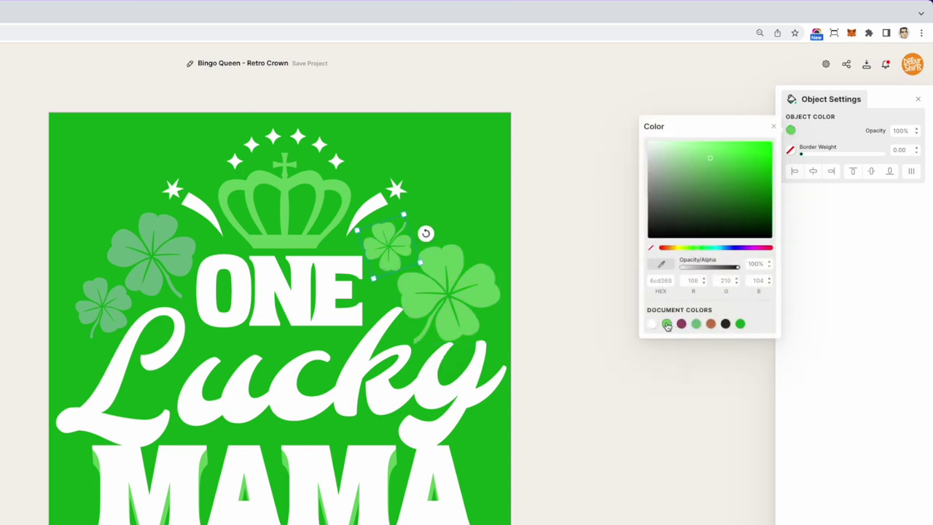
left_click(139, 237)
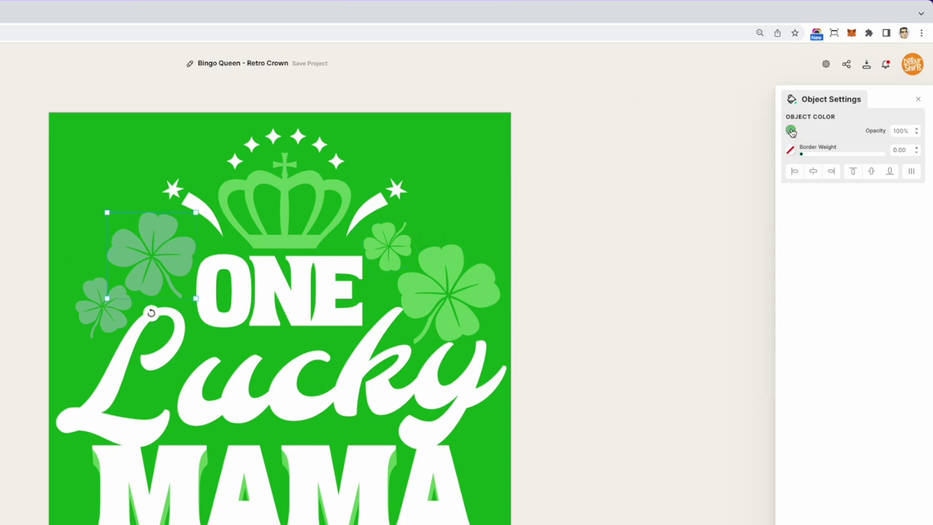
left_click(790, 130)
left_click(667, 324)
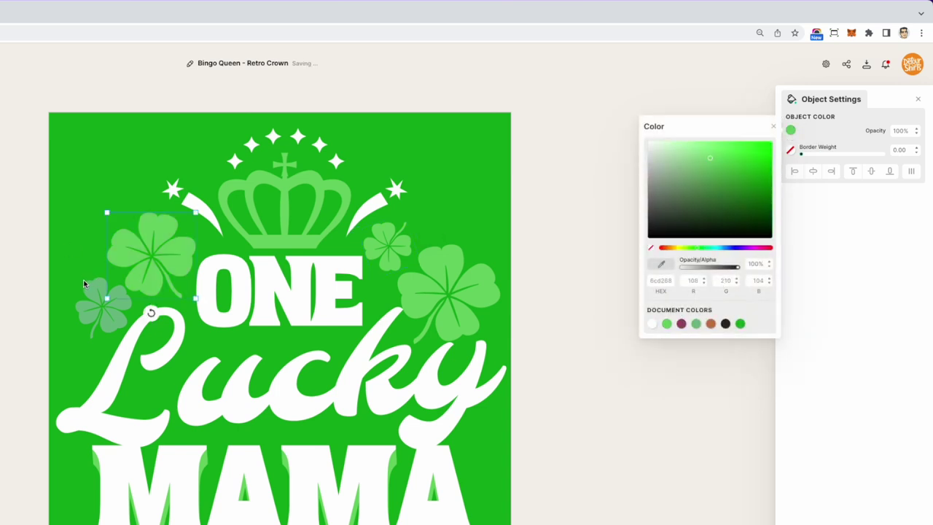
left_click(84, 286)
left_click(791, 131)
left_click(668, 325)
Move the pair of dice up slightly so they overlap the lower edge of MAMA's block shadow
left_click(501, 423)
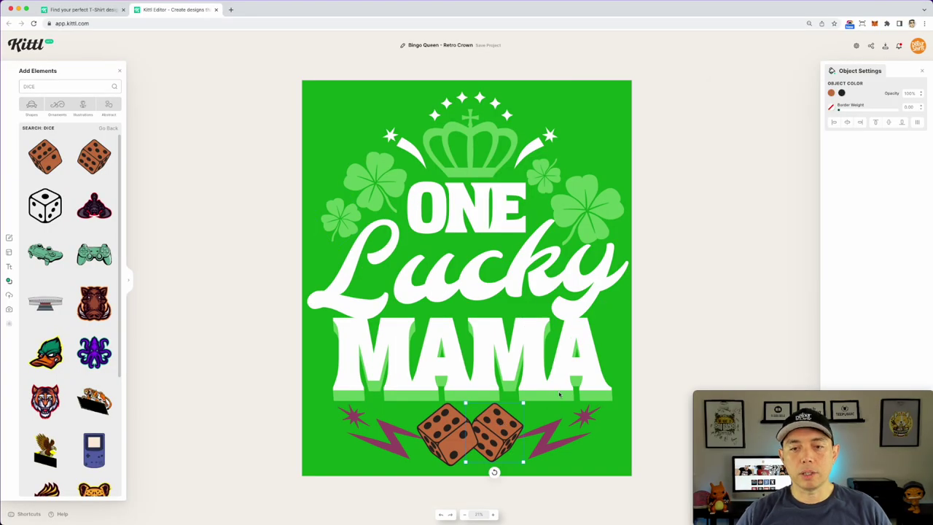
left_click(447, 427)
left_click(498, 430, "shift")
left_click_drag(499, 430, 501, 421)
Recolor the two lightning bolts and the two starbursts beside the dice white
left_click(552, 442)
left_click(832, 94)
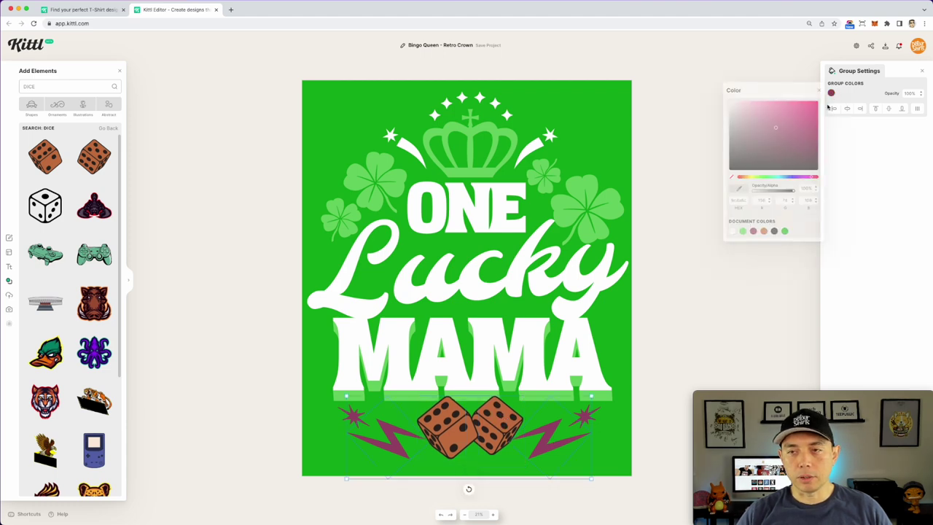
left_click(732, 231)
left_click(580, 418)
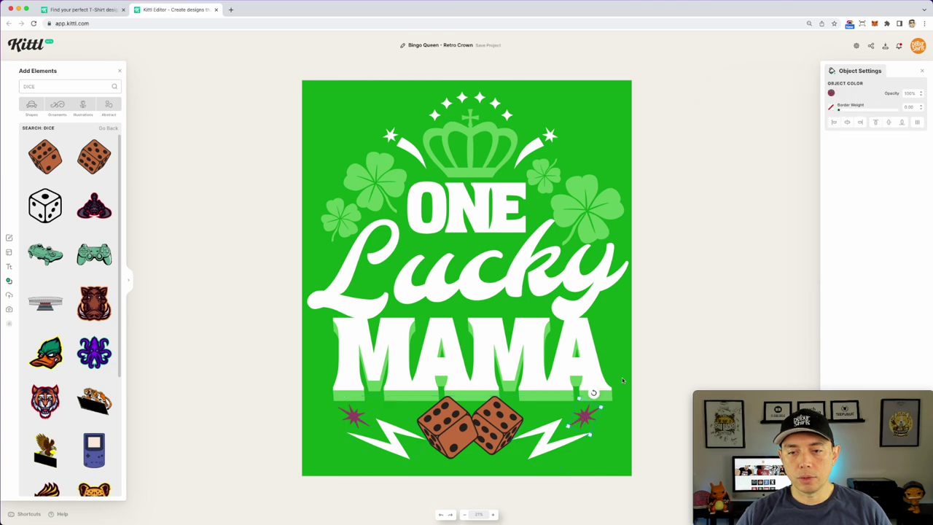
left_click(831, 94)
left_click(732, 231)
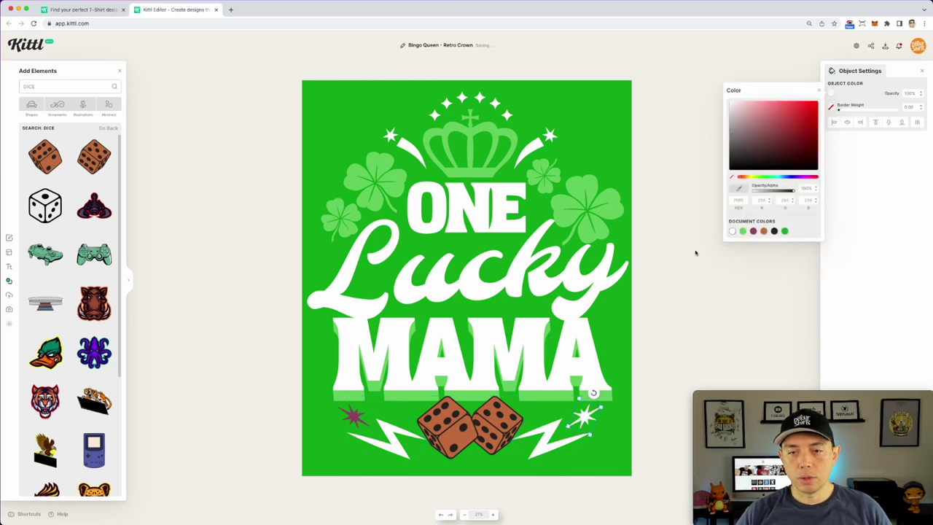
left_click(355, 412)
left_click(830, 94)
left_click(733, 231)
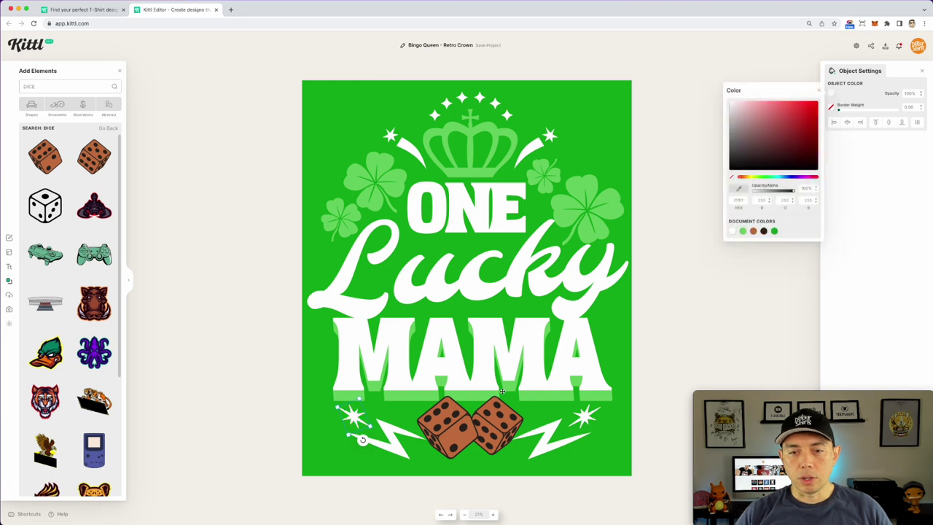
Recolor the faces of both dice white
left_click(504, 412)
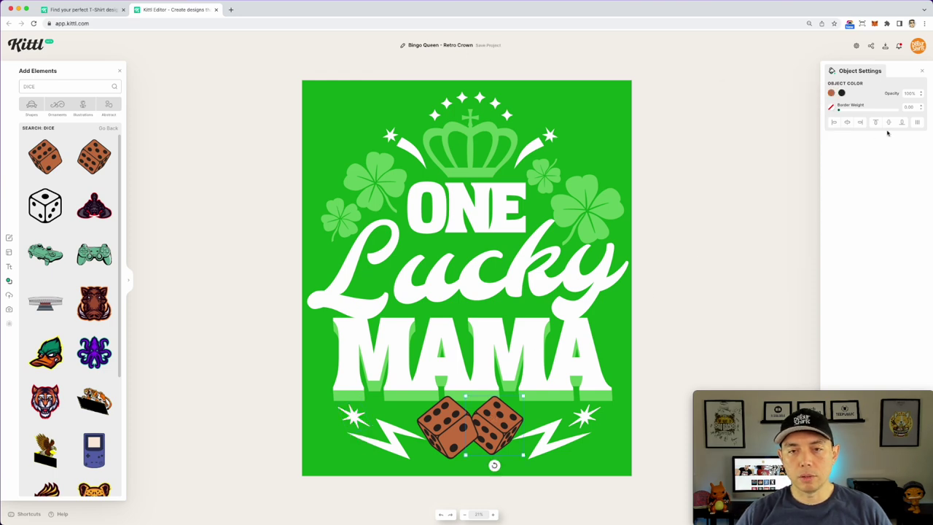
left_click(831, 94)
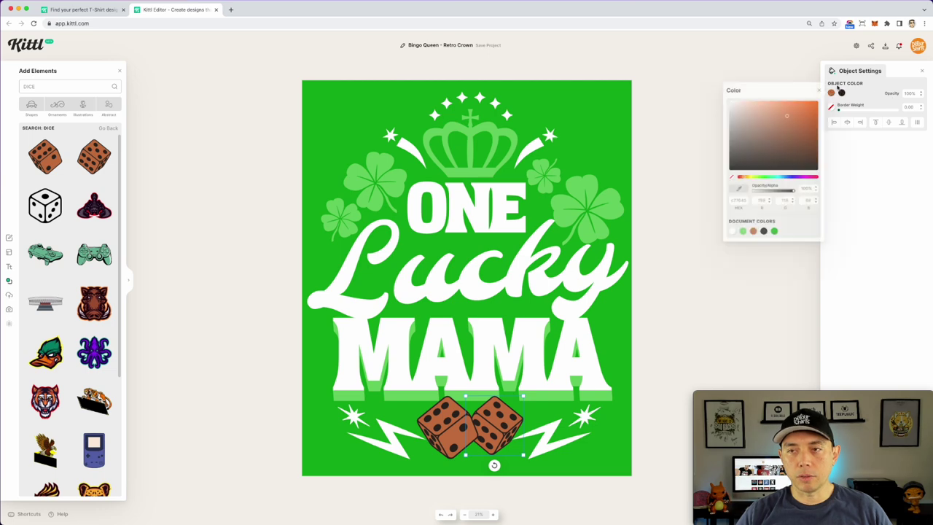
left_click(732, 231)
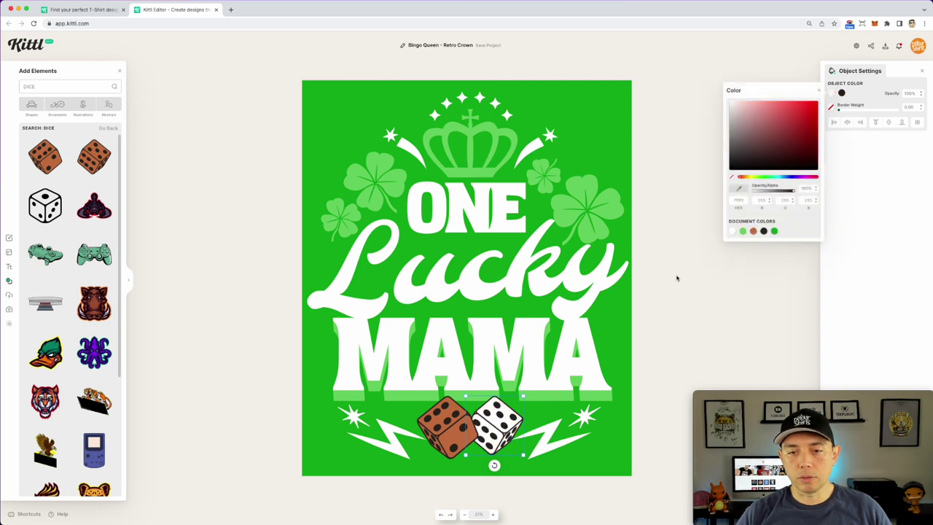
left_click(447, 431)
left_click(833, 94)
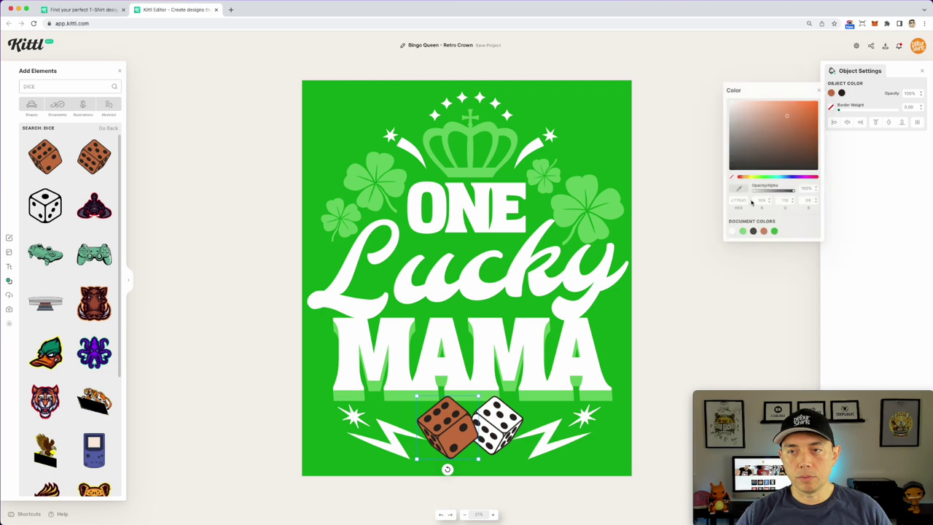
left_click(733, 231)
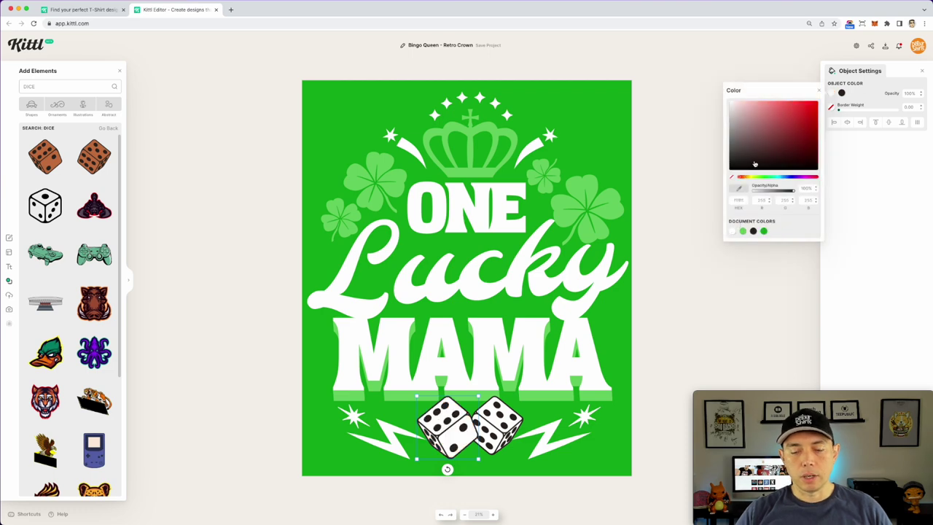
Recolor the outlines and dots of both dice dark green
left_click(841, 93)
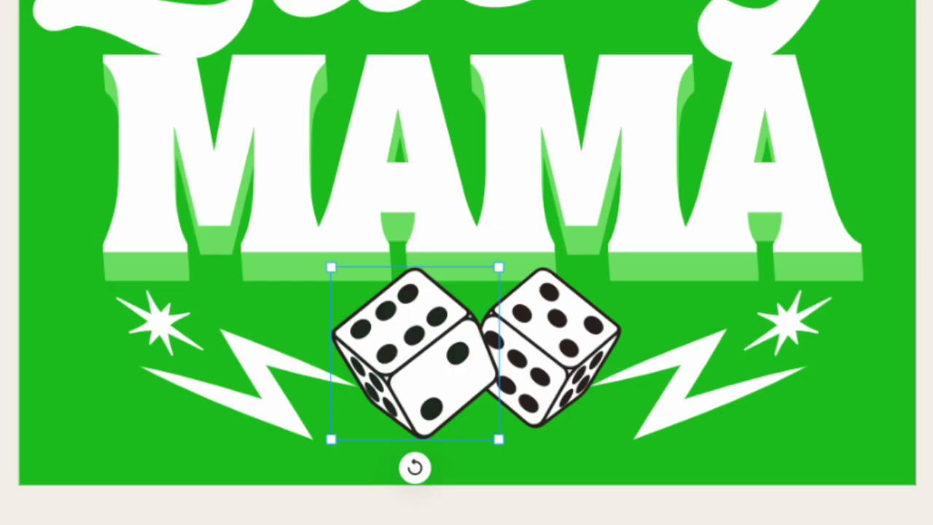
left_click(777, 177)
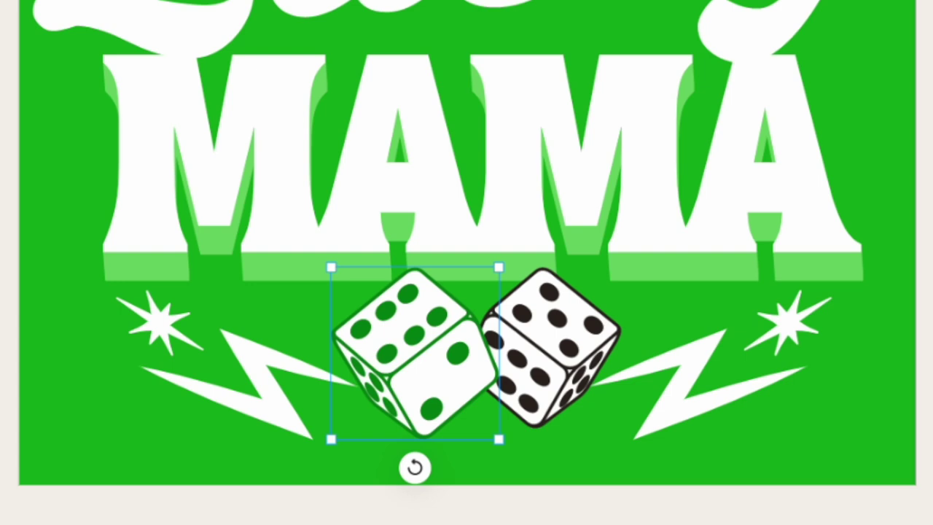
left_click(560, 319)
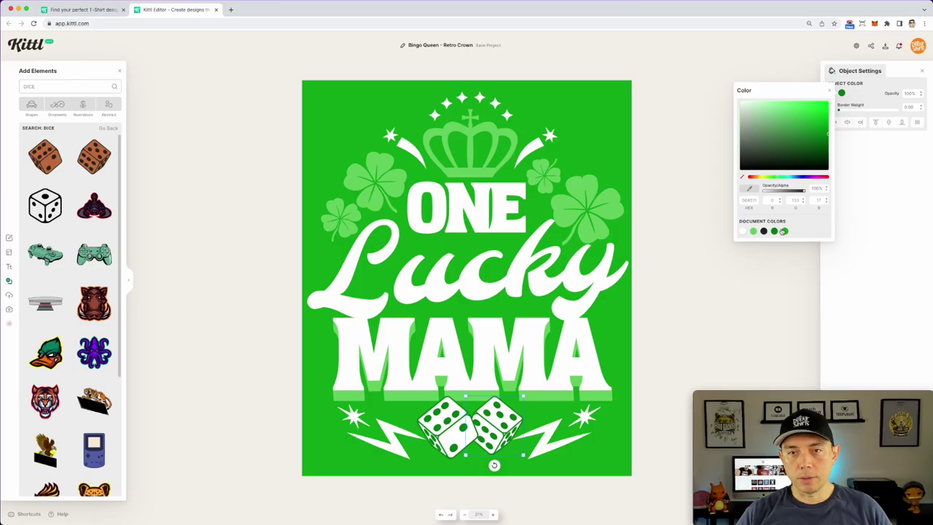
left_click(664, 85)
Change the artboard's background color to black
left_click(350, 92)
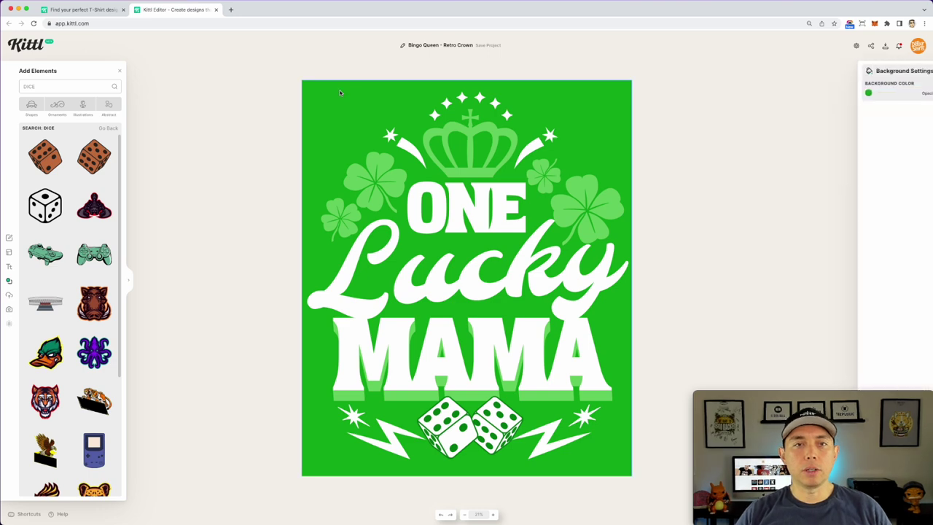
left_click(831, 94)
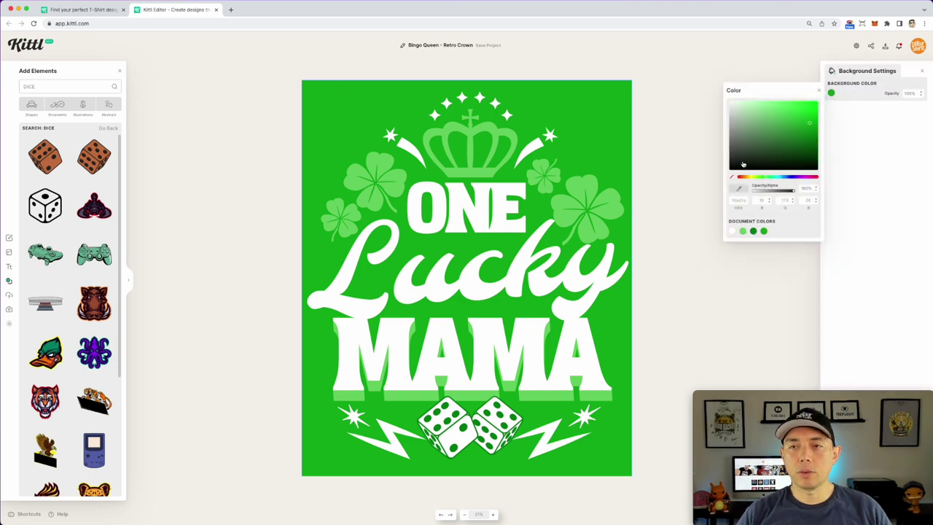
left_click(731, 168)
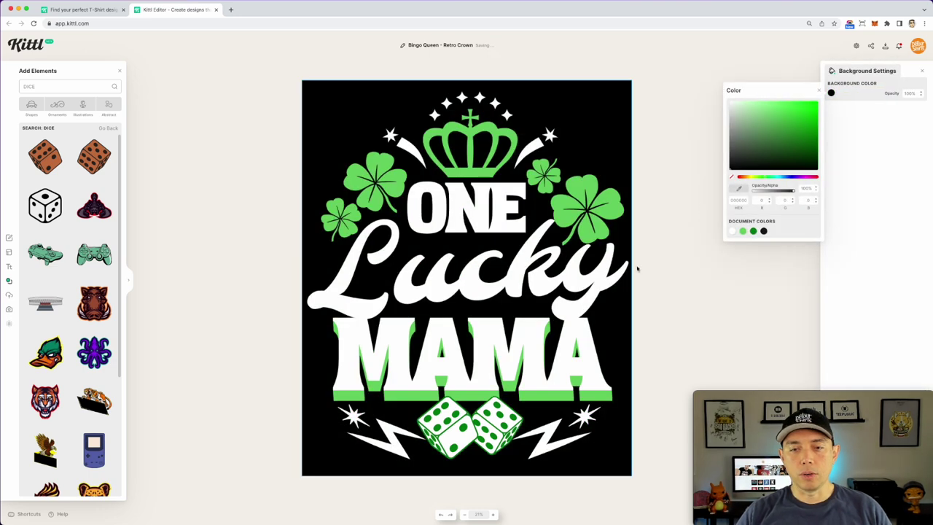
Remove the block shadow from the MAMA text
left_click(567, 348)
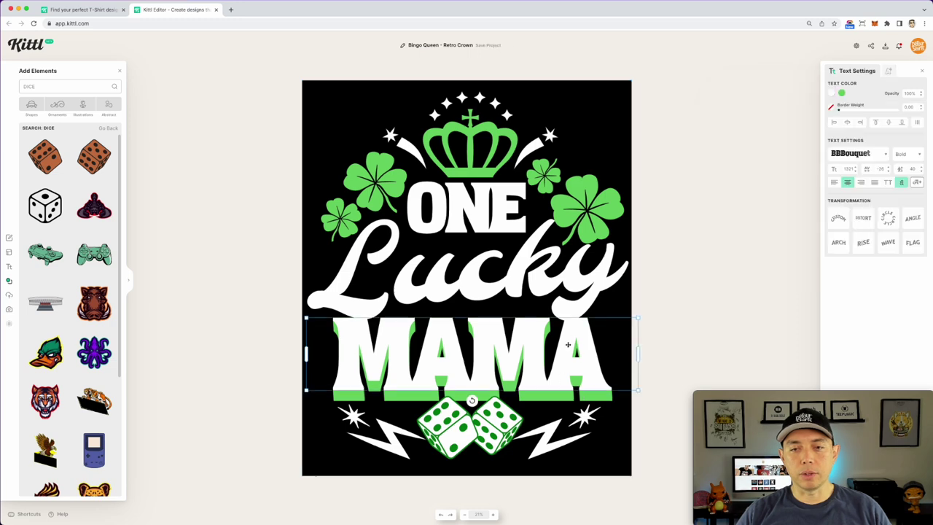
left_click(887, 71)
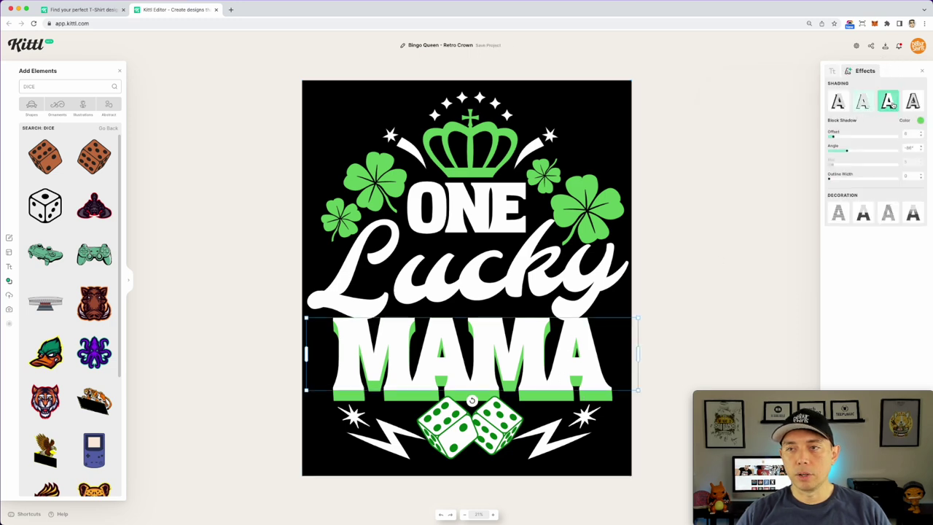
left_click(888, 102)
left_click(743, 124)
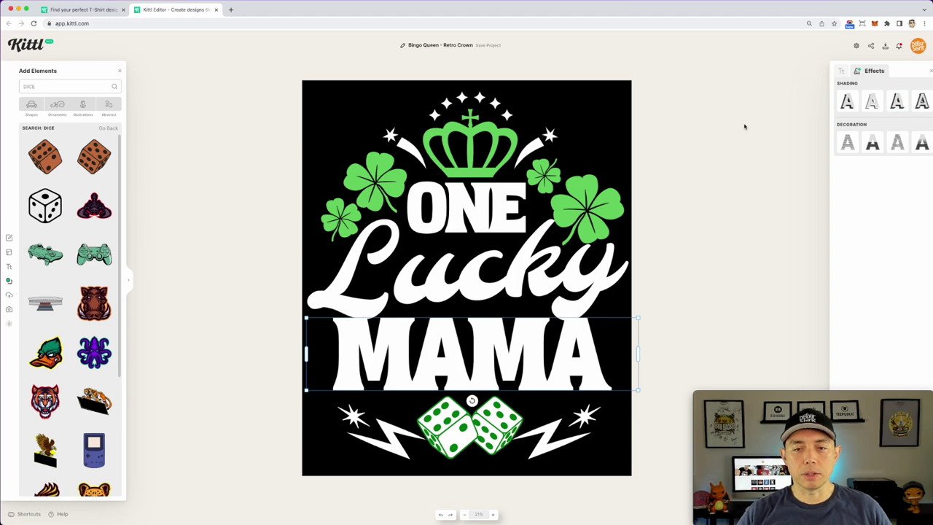
Move the dice, lightning bolts and starbursts up together so they sit closer beneath MAMA
left_click(490, 423)
left_click(435, 424, "shift")
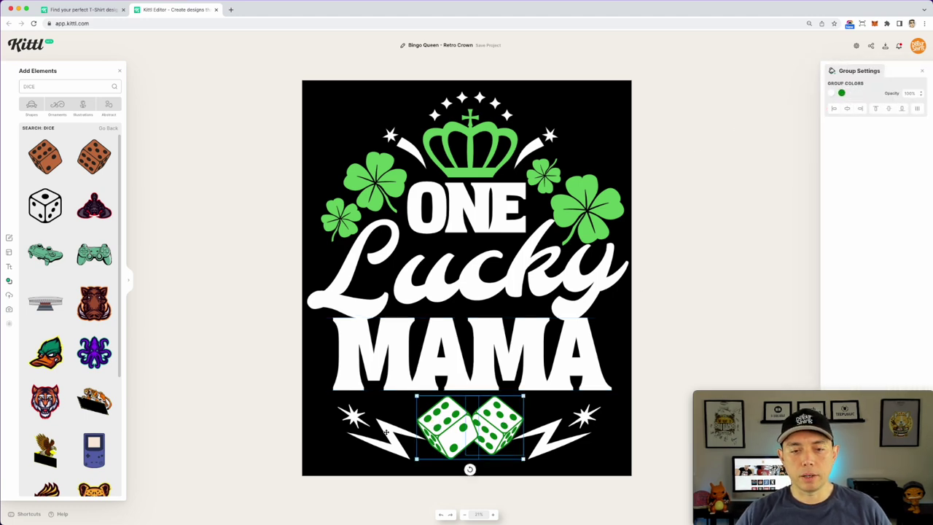
left_click(349, 413, "shift")
left_click(588, 413, "shift")
left_click_drag(587, 413, 587, 402)
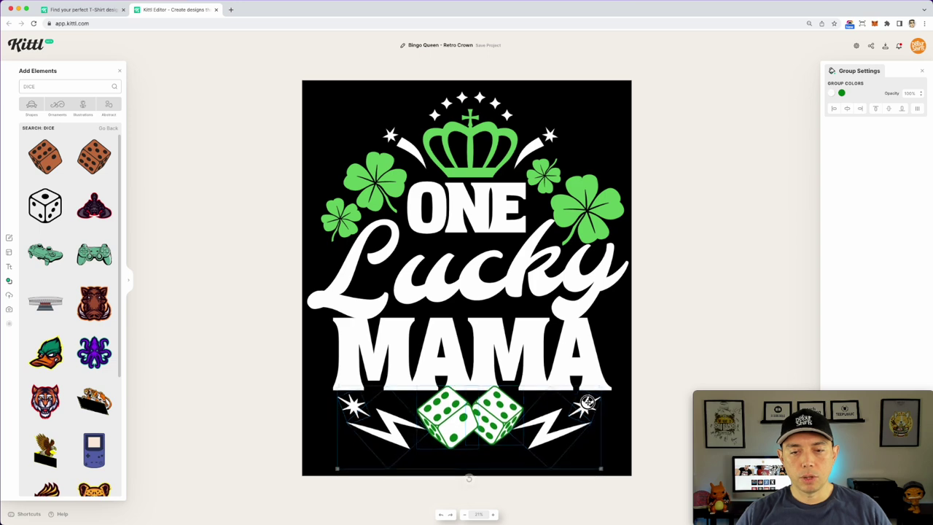
left_click(721, 256)
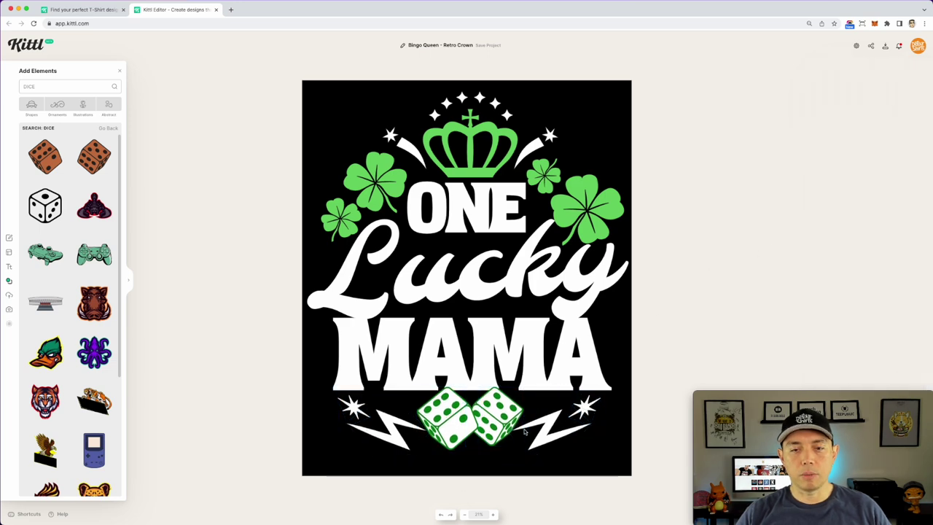
Recolor both dice together with the clovers' light green for the faces and white for the outlines and dots
left_click(496, 421)
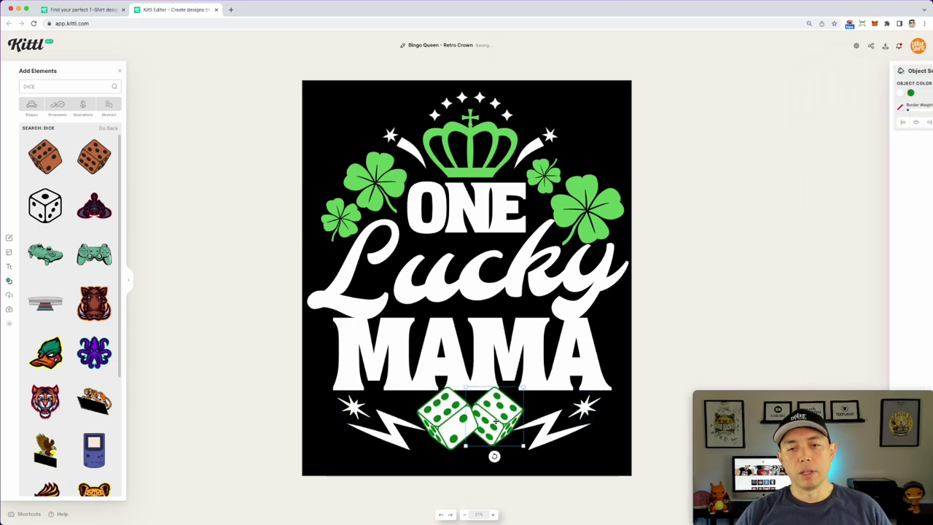
left_click(450, 413)
left_click(502, 415, "shift")
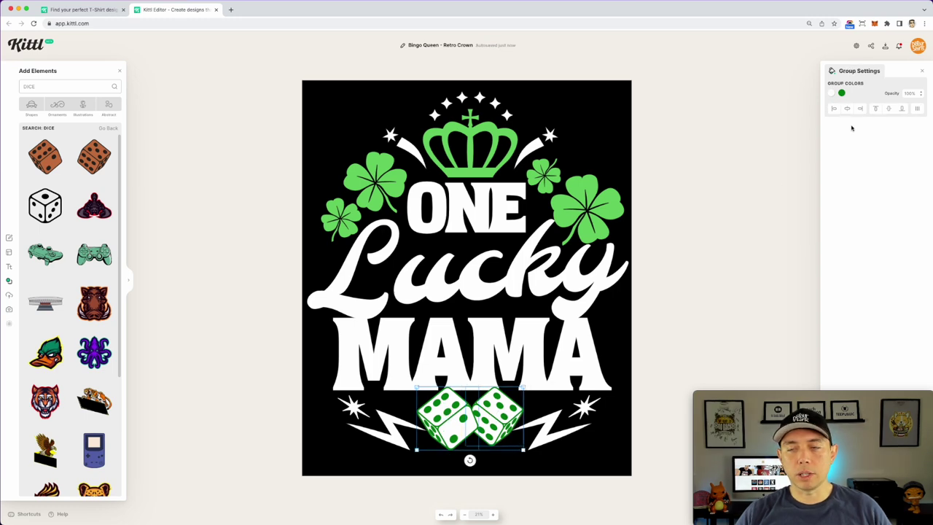
left_click(842, 93)
left_click(857, 92)
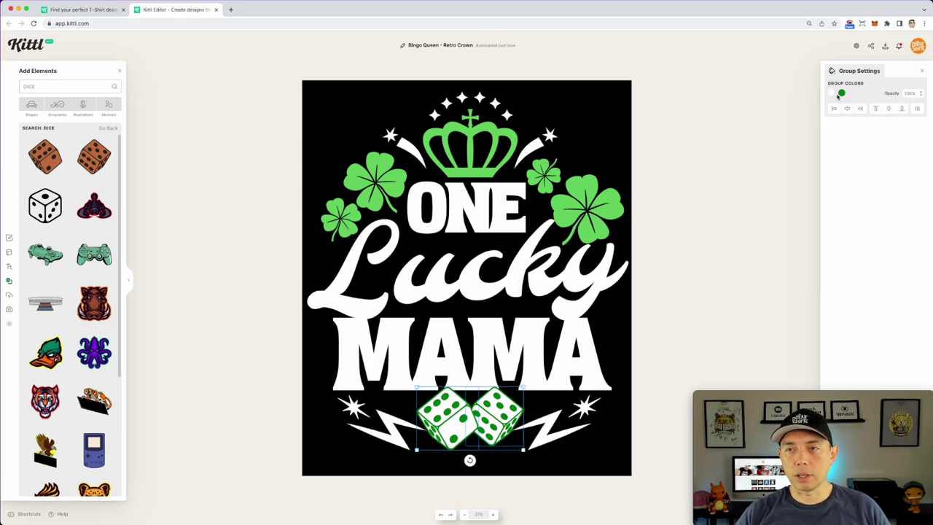
left_click(831, 93)
left_click(743, 231)
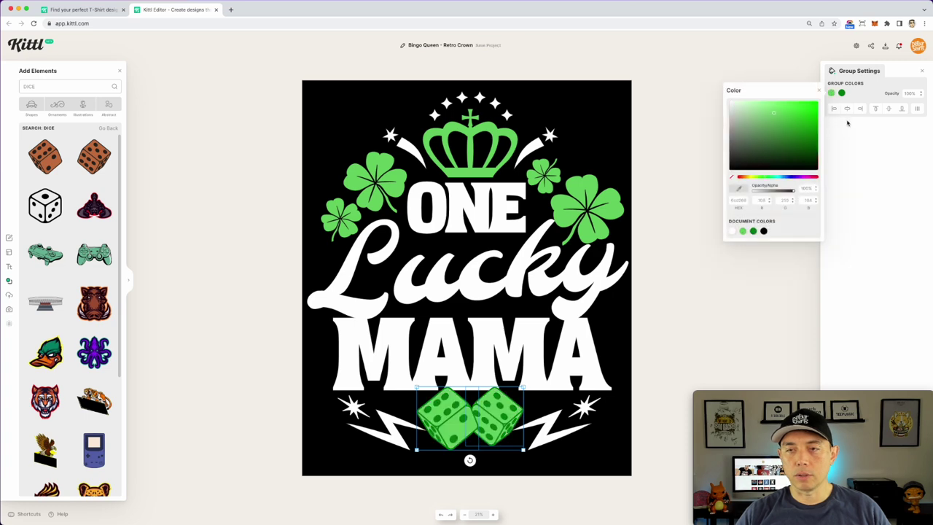
left_click(842, 93)
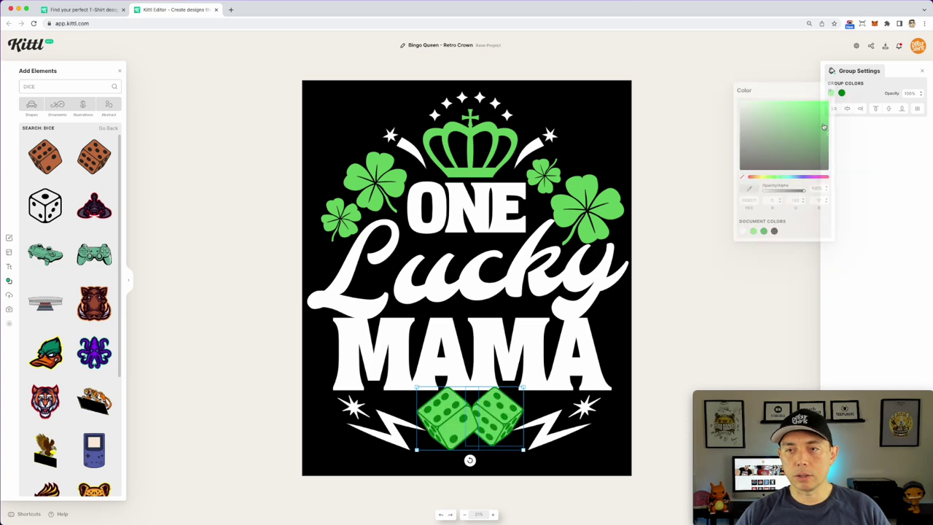
left_click(742, 231)
left_click(719, 329)
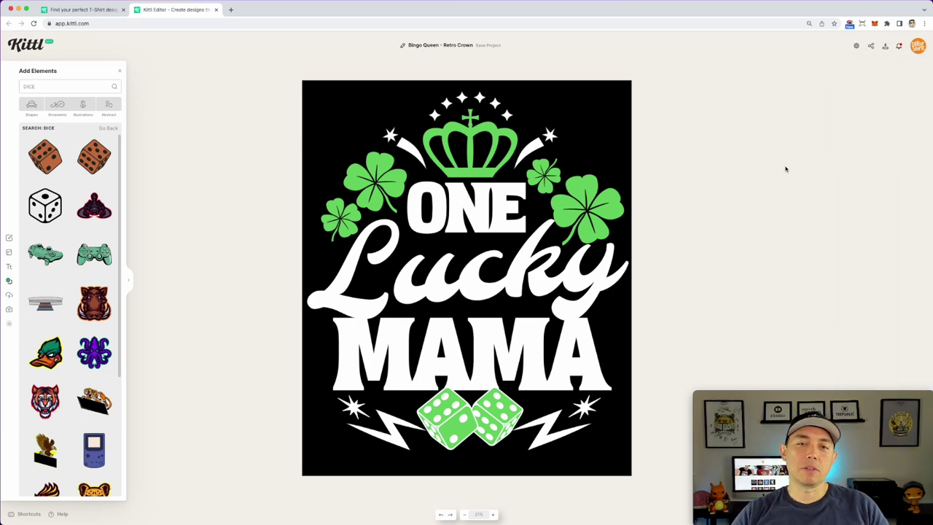
Change the artboard's background to a green slightly darker than the original bright green
left_click(458, 87)
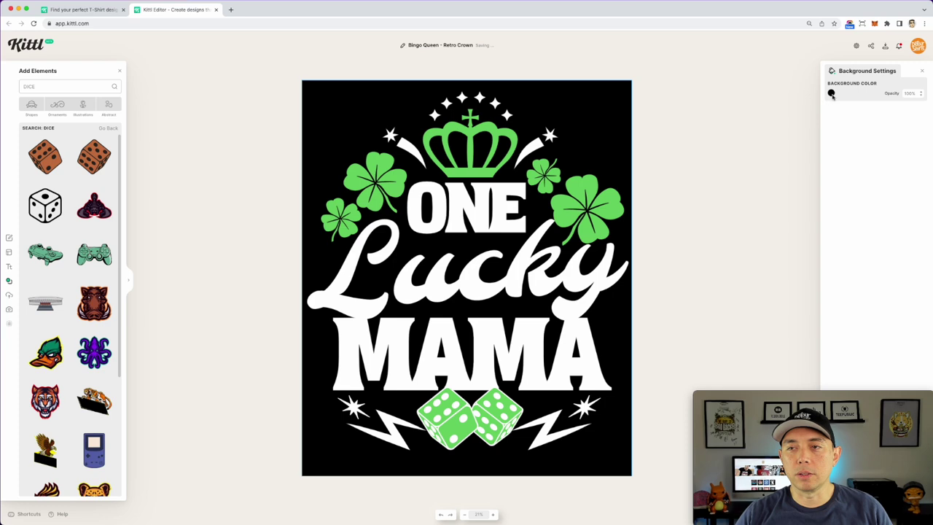
left_click(831, 92)
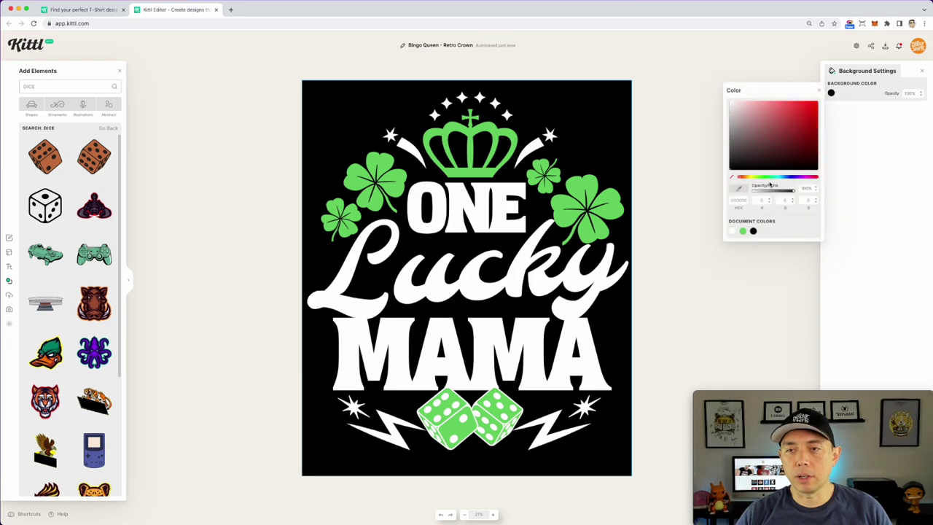
left_click(765, 177)
left_click(807, 129)
left_click_drag(807, 129, 812, 129)
left_click(676, 130)
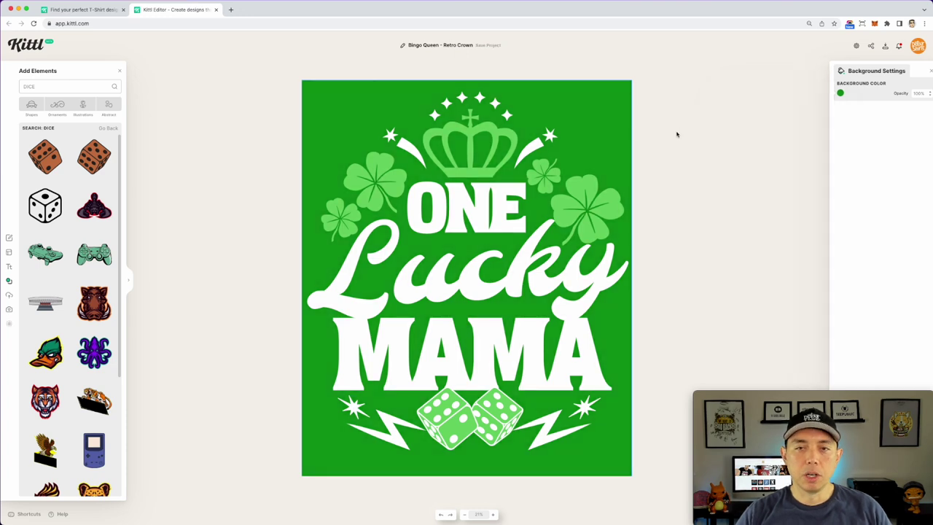
Apply the fine speckled grunge texture to the artboard from the Grunge Textures collection
left_click(10, 238)
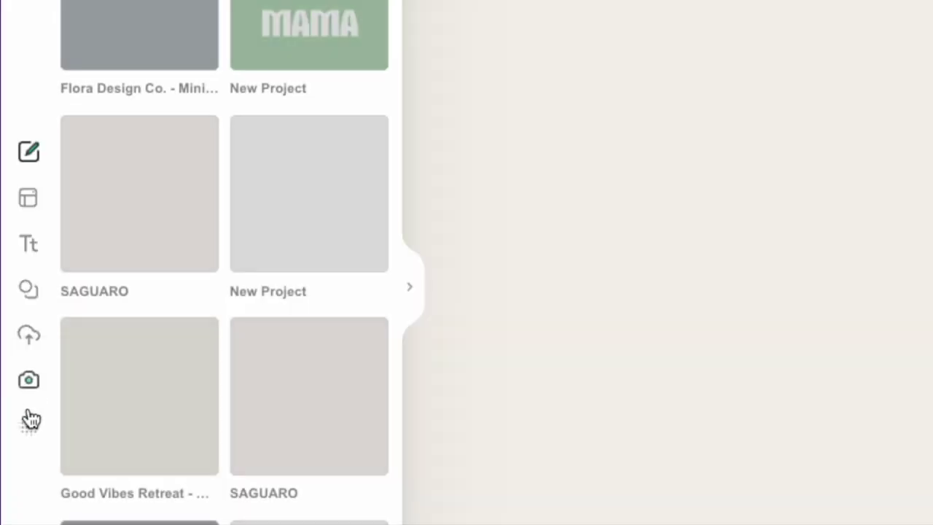
left_click(9, 323)
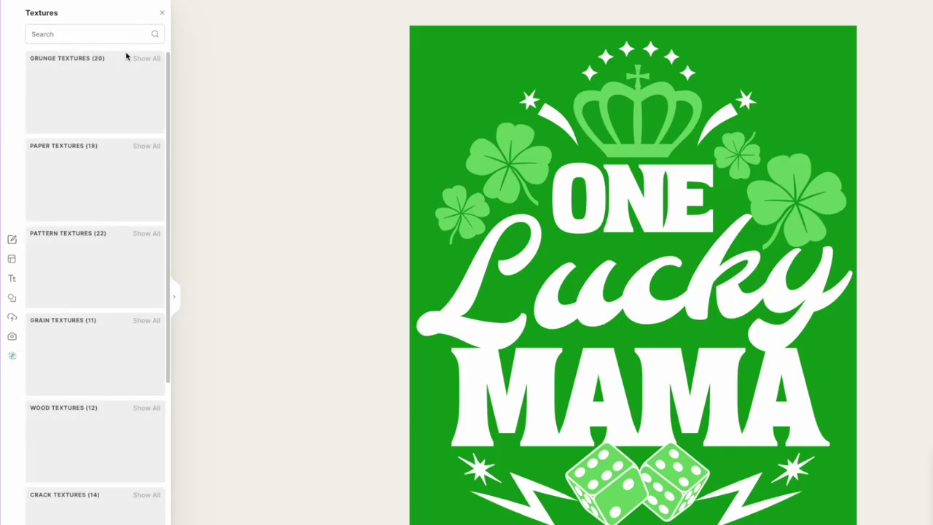
left_click(146, 59)
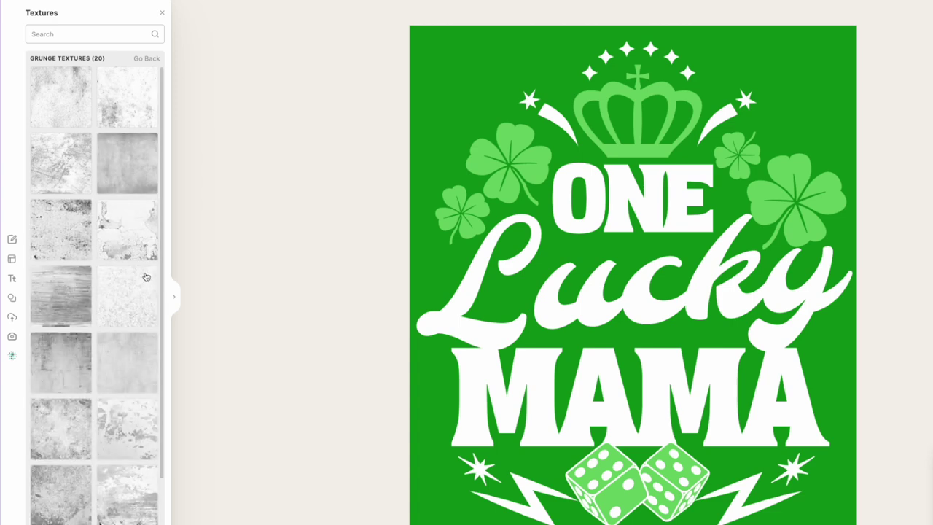
left_click(128, 305)
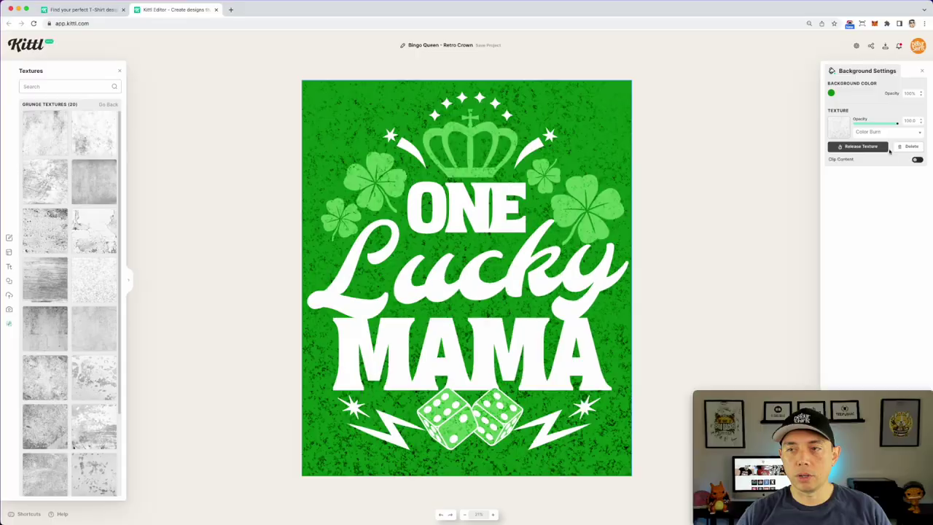
Set the artboard texture's blend mode to Alpha Mask and turn on Clip Content so it distresses the artwork
left_click(894, 139)
left_click(759, 414)
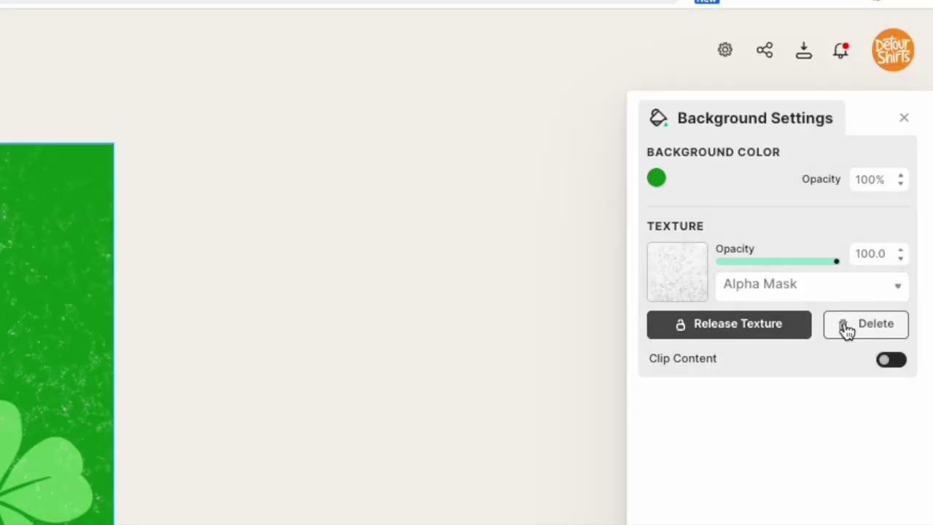
left_click(897, 361)
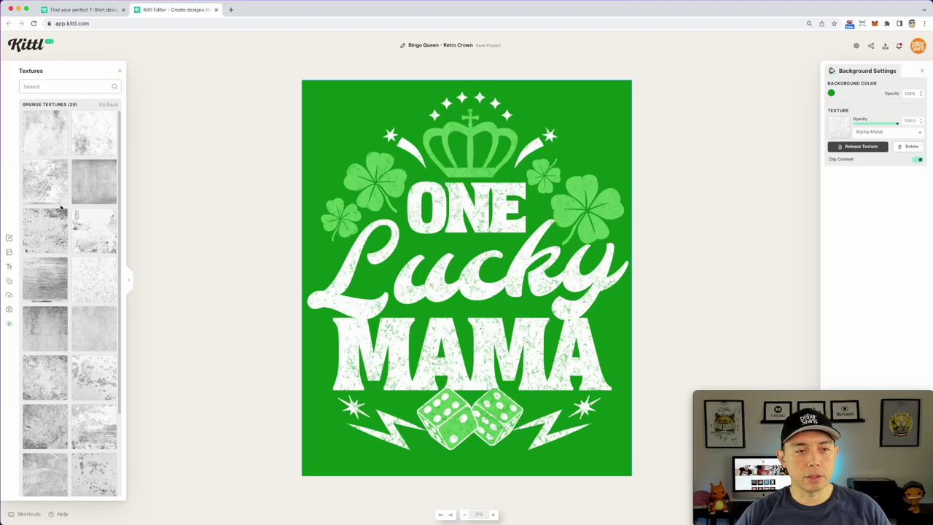
Replace the speckled texture with the second grunge texture in the first row of the collection, then deselect the artboard
left_click(95, 330)
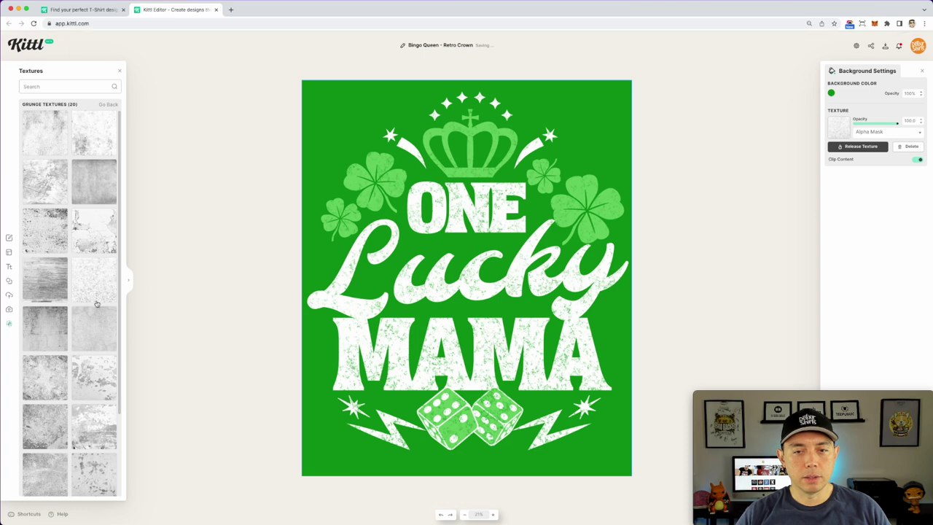
left_click(104, 135)
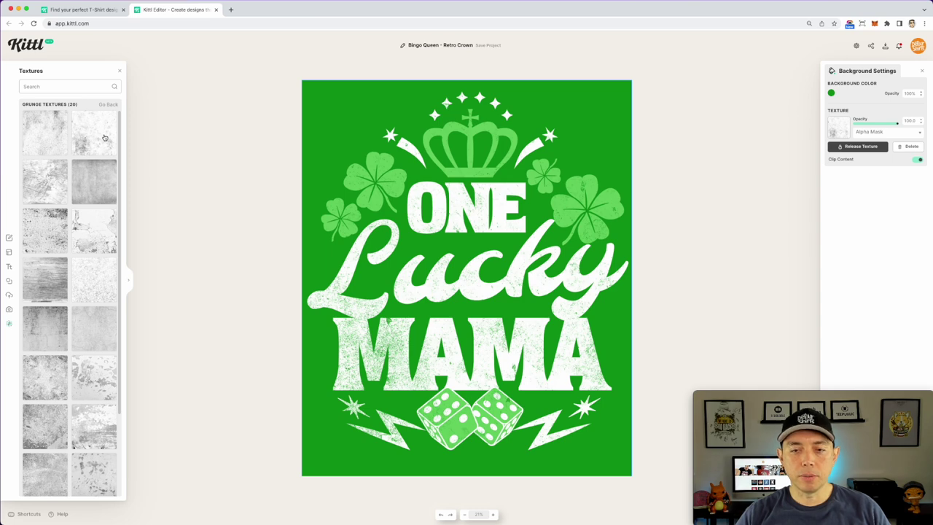
left_click(740, 183)
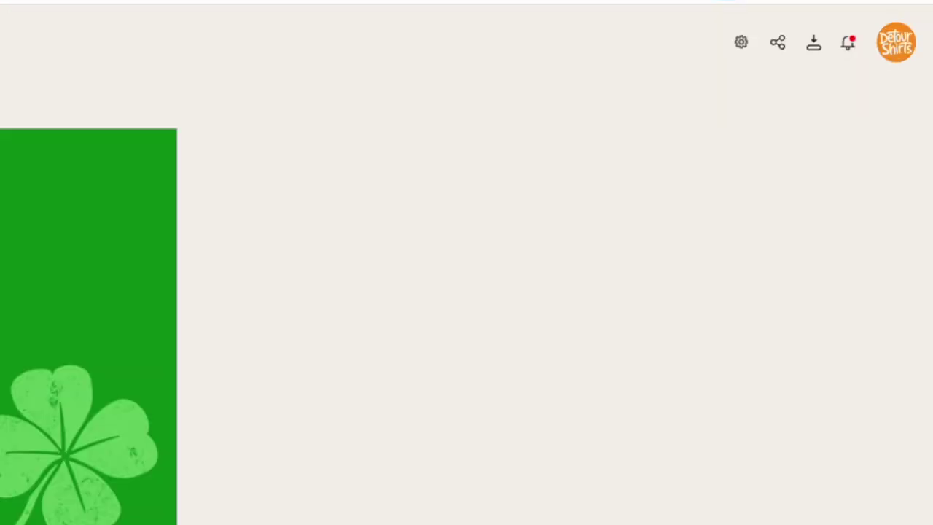
Download the design as a 4500 × 5400 px PNG at 72 DPI with Remove Background and Optimize Quality enabled
left_click(814, 44)
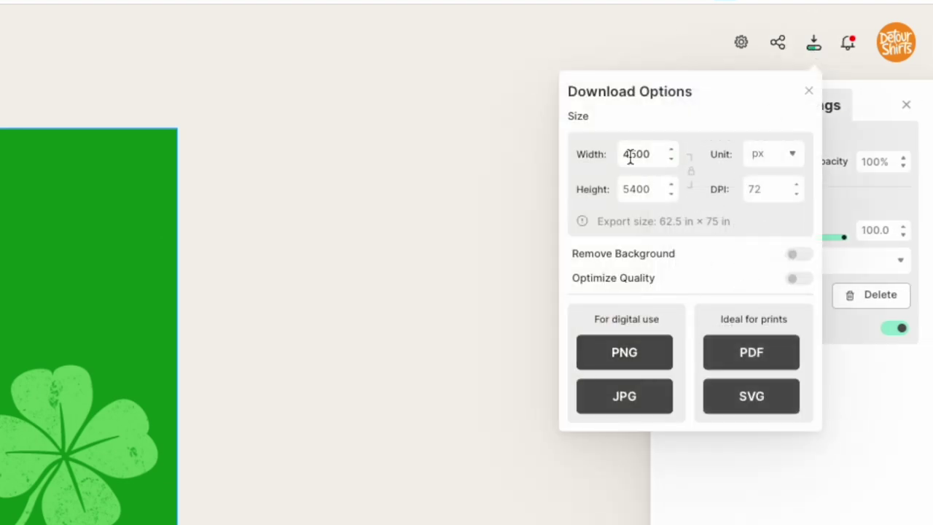
left_click(796, 185)
double_click(763, 187)
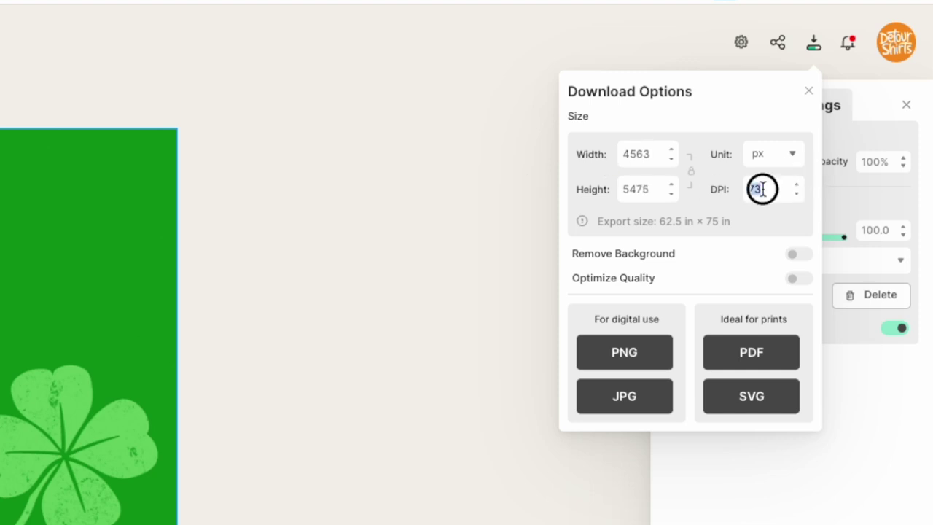
left_click(797, 194)
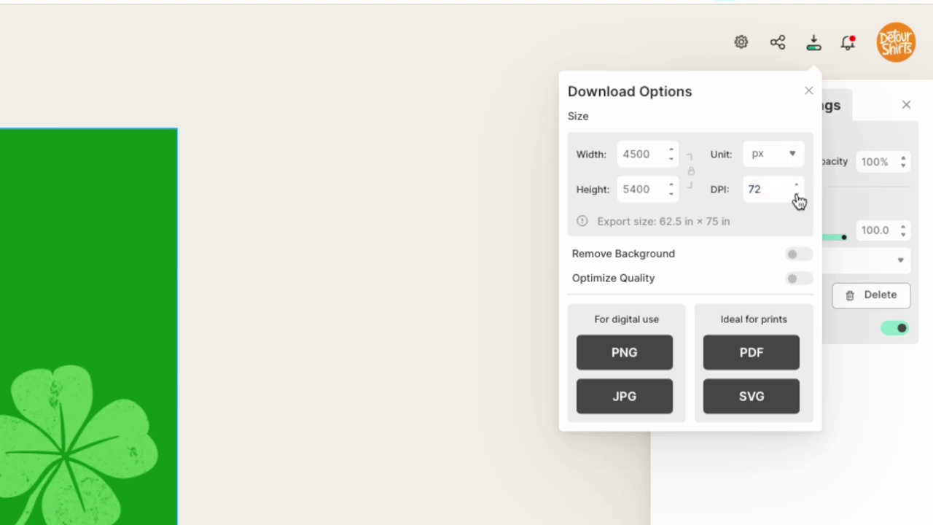
left_click(802, 255)
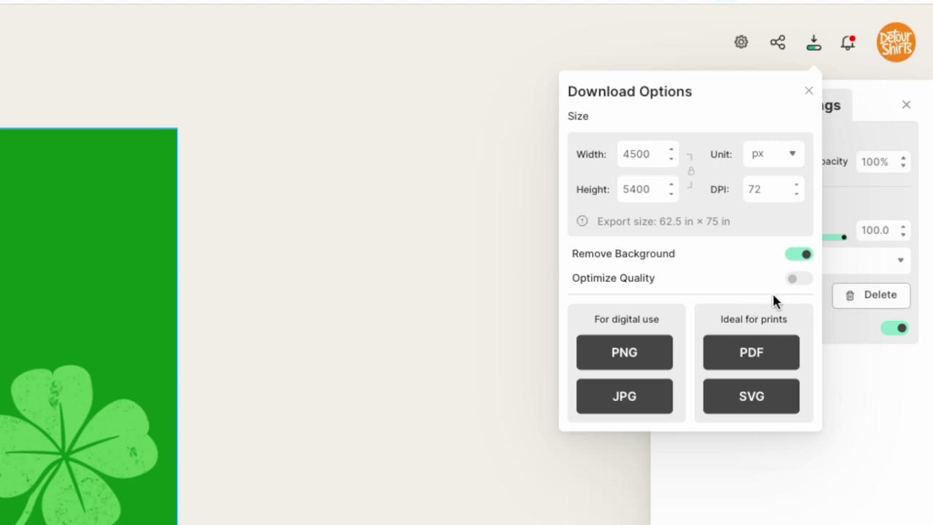
left_click(809, 281)
left_click(638, 357)
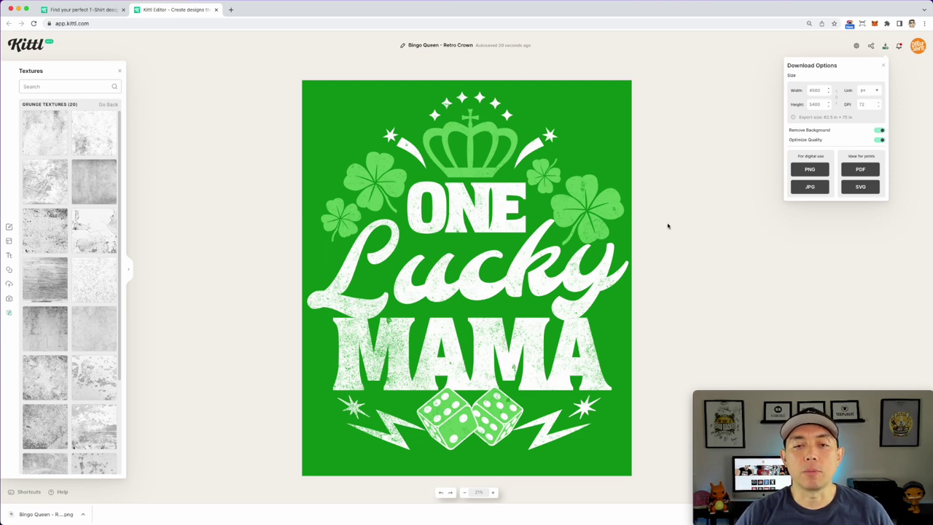
Replace the word MAMA with DAD in the design
left_click(526, 352)
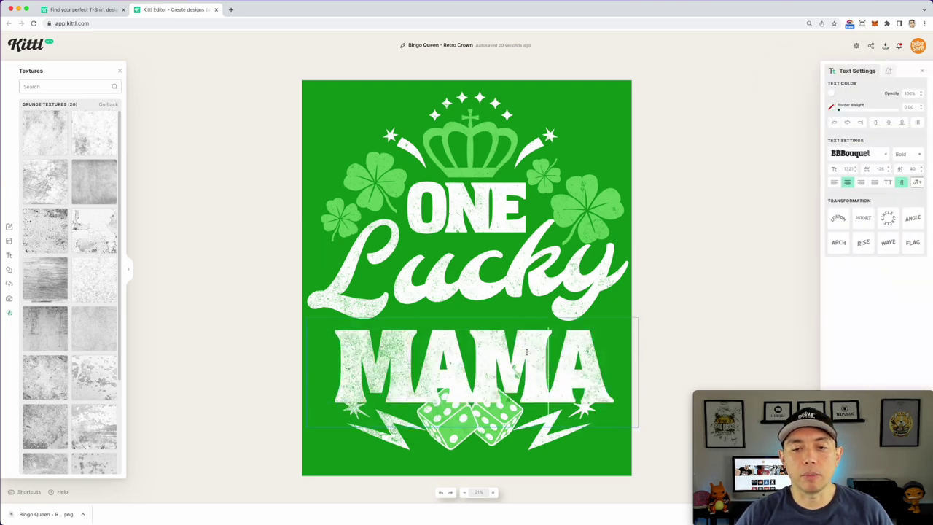
double_click(526, 352)
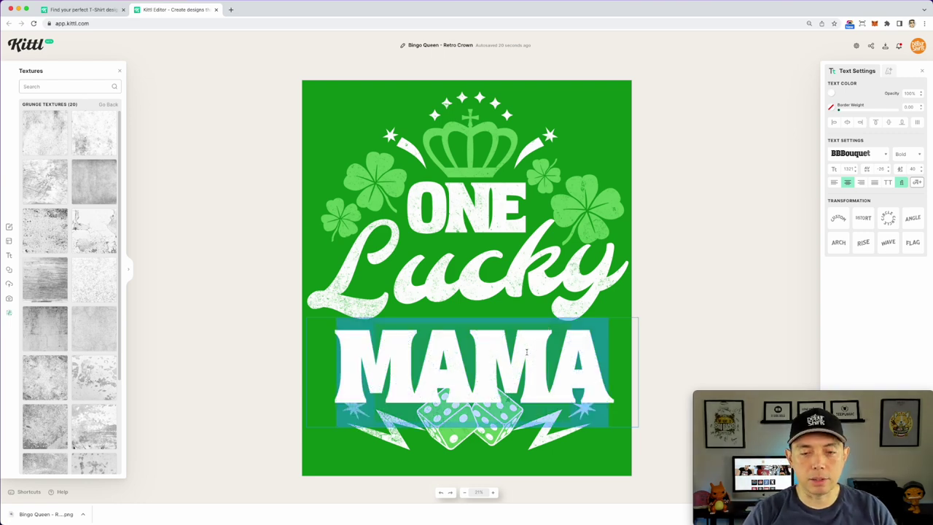
type("DAD")
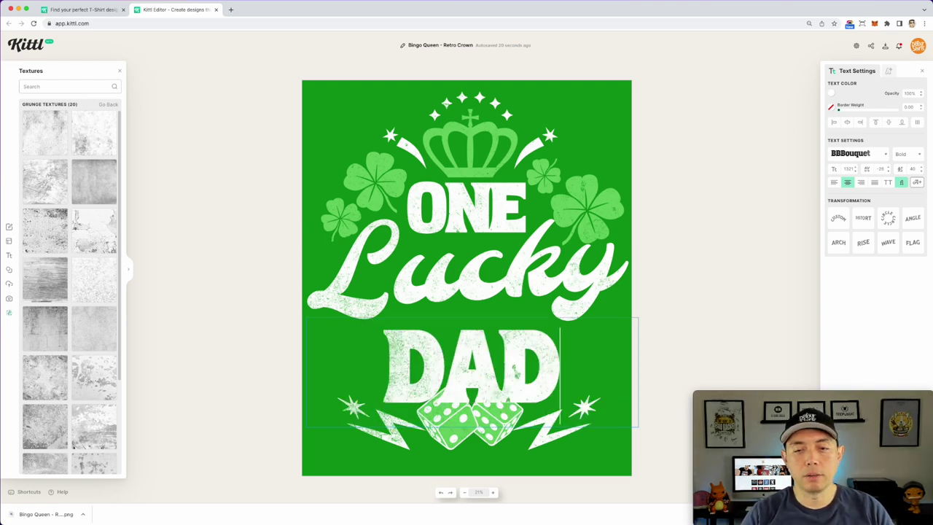
key("Escape")
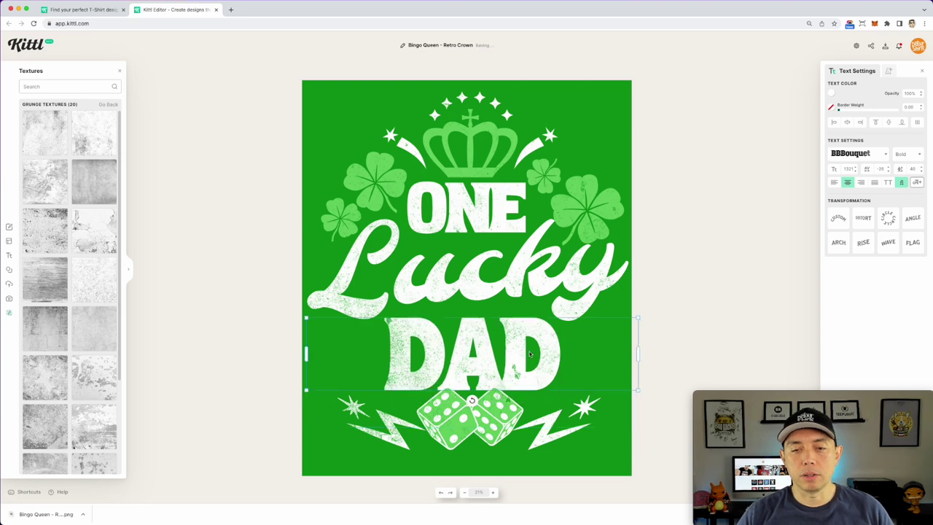
Narrow the DAD text box, enlarge the text and centre it beneath Lucky
left_click_drag(639, 355, 524, 355)
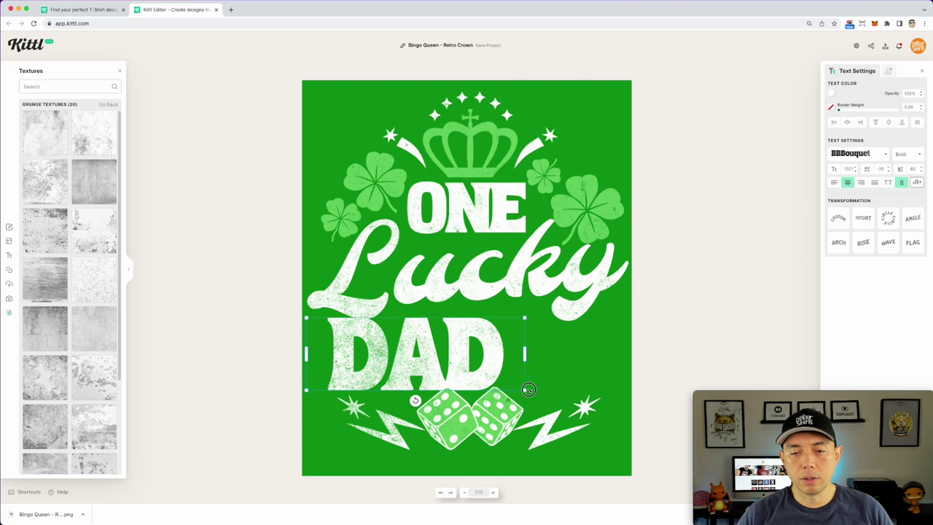
left_click_drag(524, 391, 583, 398)
left_click_drag(543, 361, 569, 349)
left_click(699, 268)
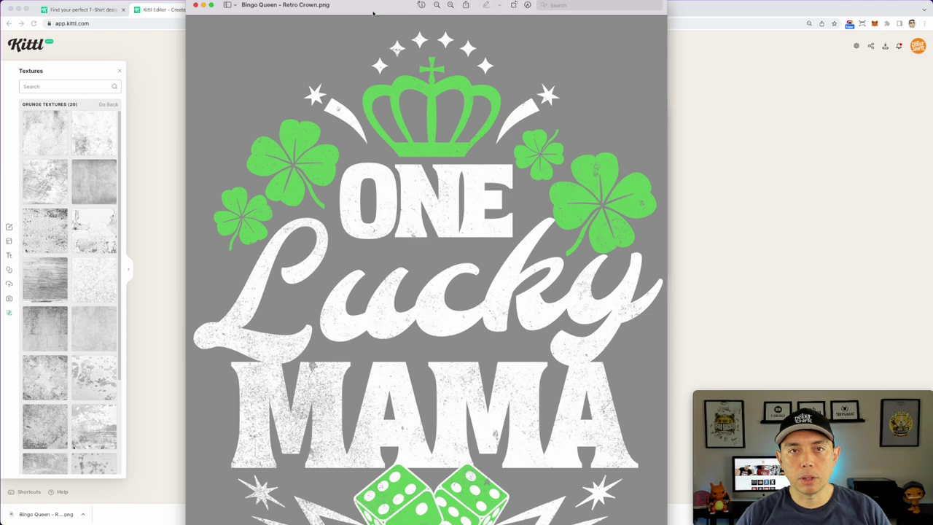
Shrink and reposition the preview window of the exported Bingo Queen - Retro Crown.png to inspect the transparent design
left_click_drag(358, 9, 362, 33)
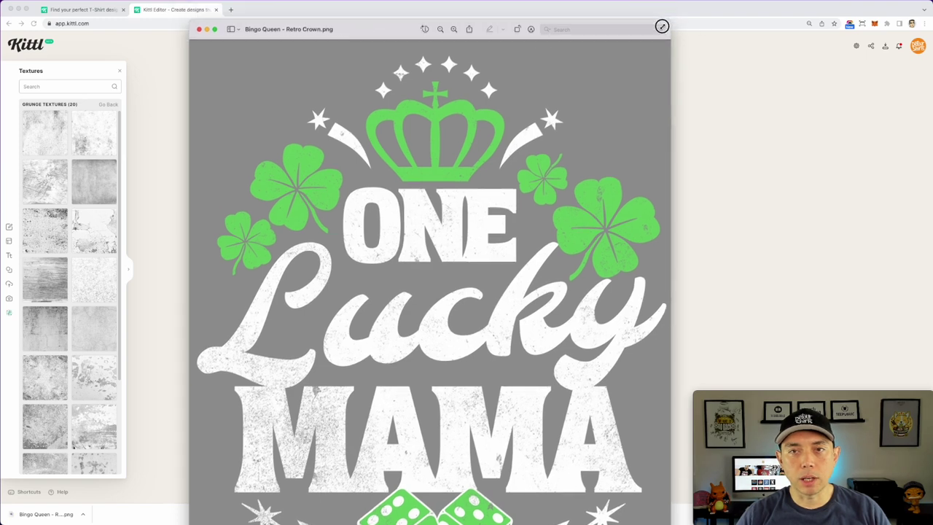
left_click_drag(668, 20, 581, 92)
left_click_drag(335, 100, 403, 13)
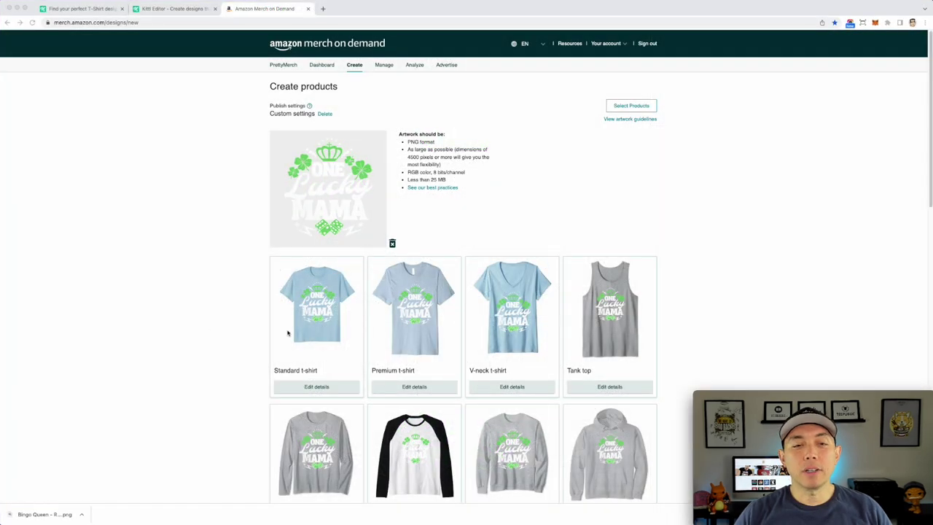
Switch to Amazon Merch on Demand and open the Standard t-shirt's details for editing
scroll(288, 333, "down", 1)
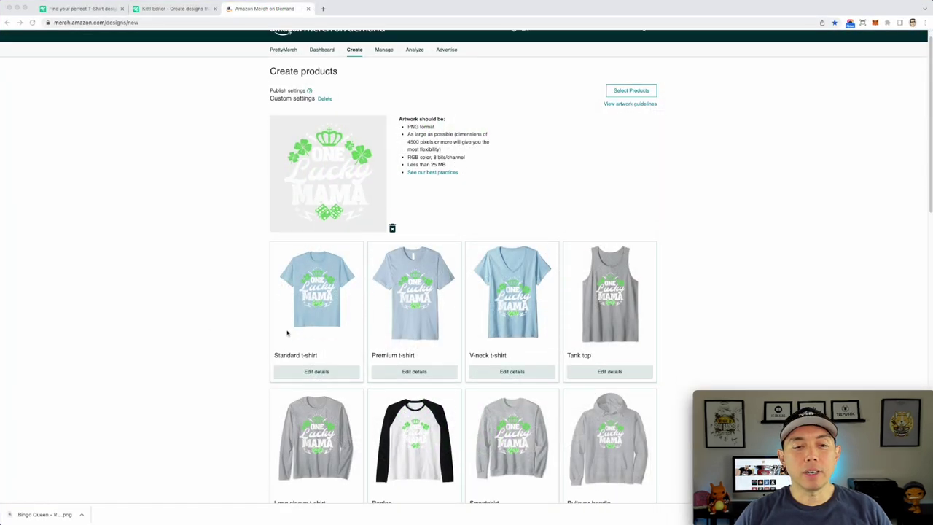
scroll(330, 263, "down", 1)
scroll(330, 262, "down", 1)
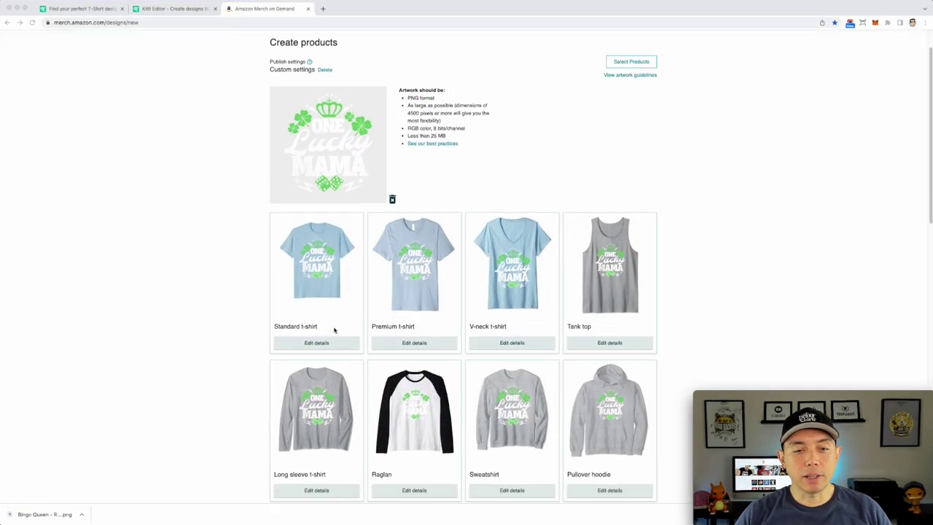
left_click(335, 344)
scroll(412, 284, "down", 5)
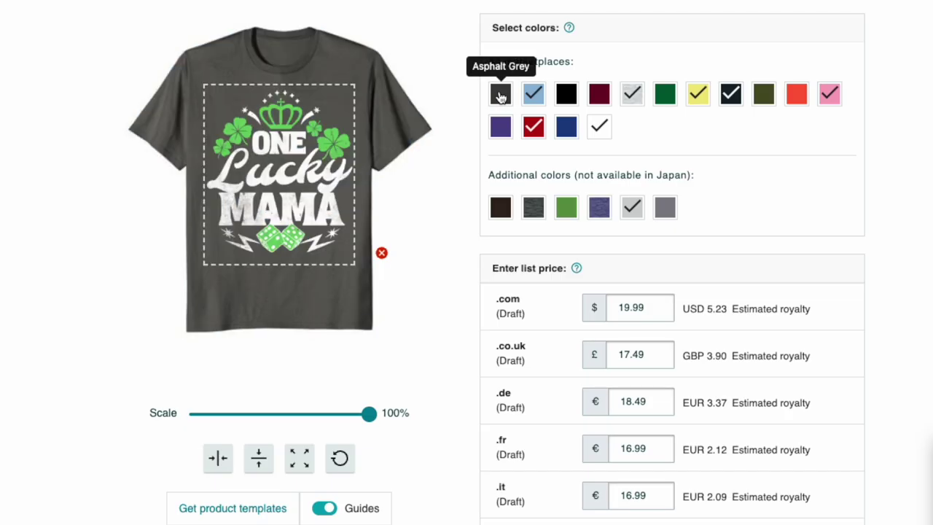
Add Asphalt Grey to the shirt colors, scale the artwork to 89% and move it up, centred in the print area
left_click(501, 95)
left_click_drag(364, 413, 349, 414)
left_click_drag(266, 139, 275, 136)
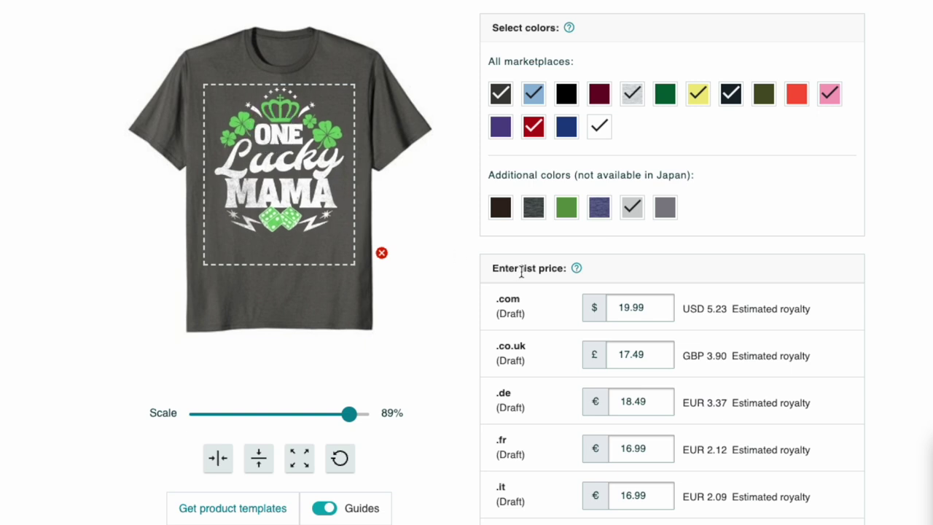
Select Black, Cranberry Red and Kelly Green as shirt colors and deselect light blue and the light heather grey beside Kelly Green
left_click(532, 95)
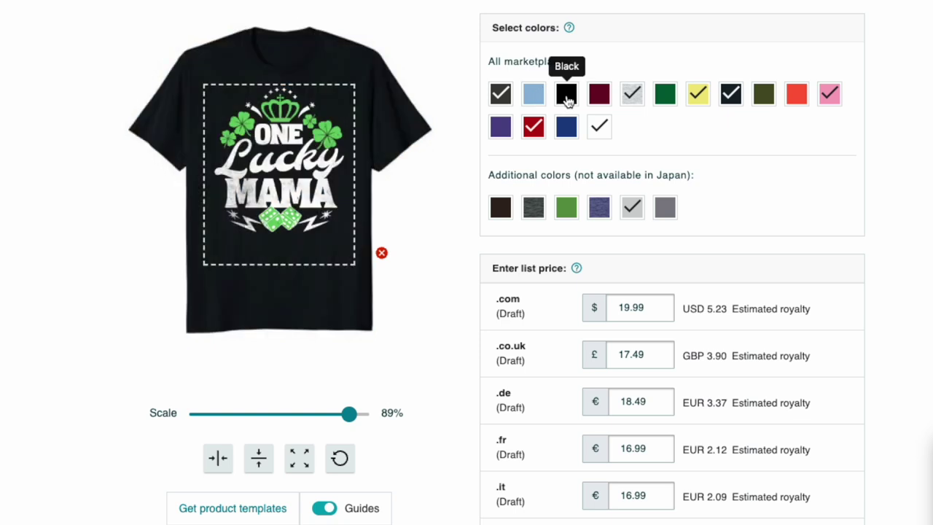
left_click(567, 98)
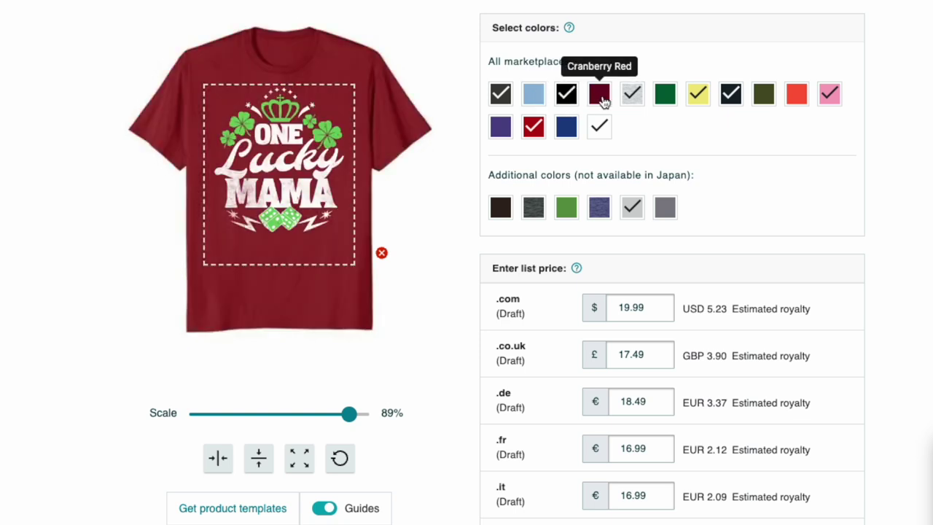
left_click(600, 99)
left_click(631, 94)
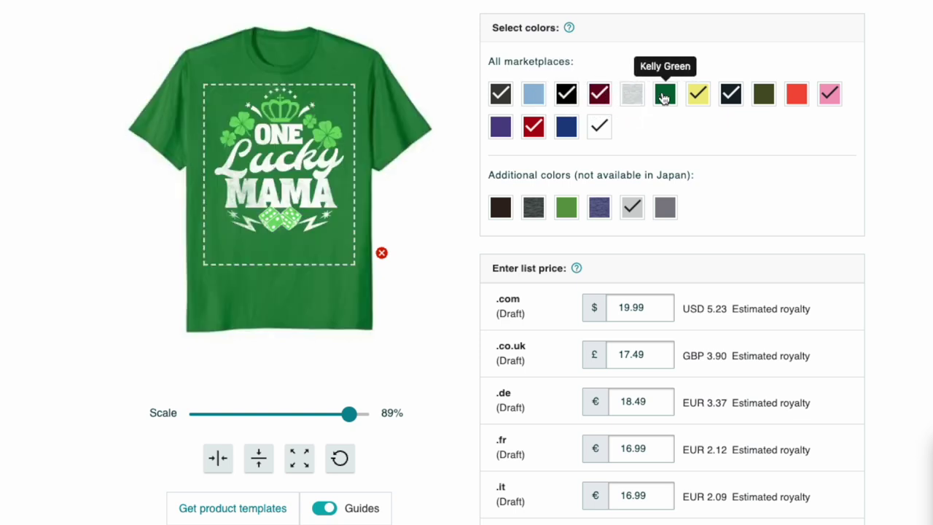
left_click(664, 97)
Deselect the yellow, navy and pink shirt colors and select Olive Green and Royal
left_click(699, 97)
left_click(731, 97)
left_click(763, 97)
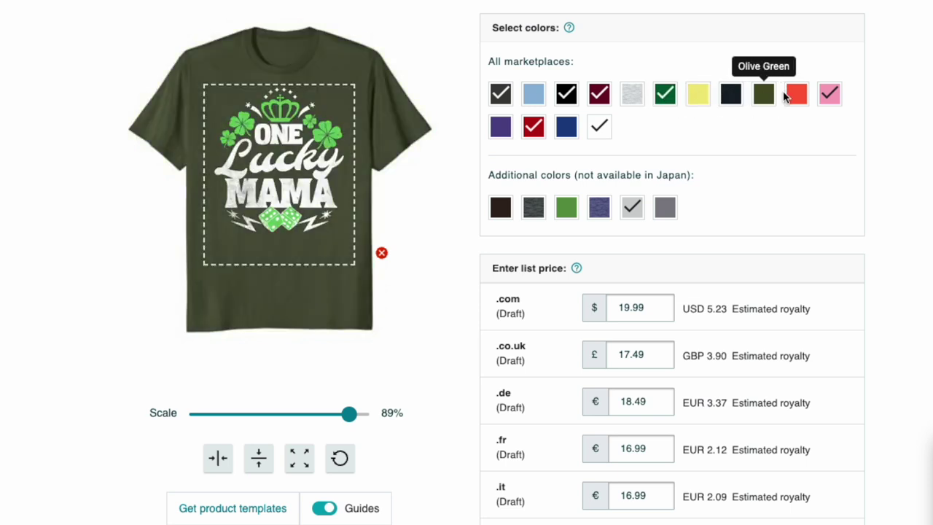
left_click(829, 94)
left_click(567, 129)
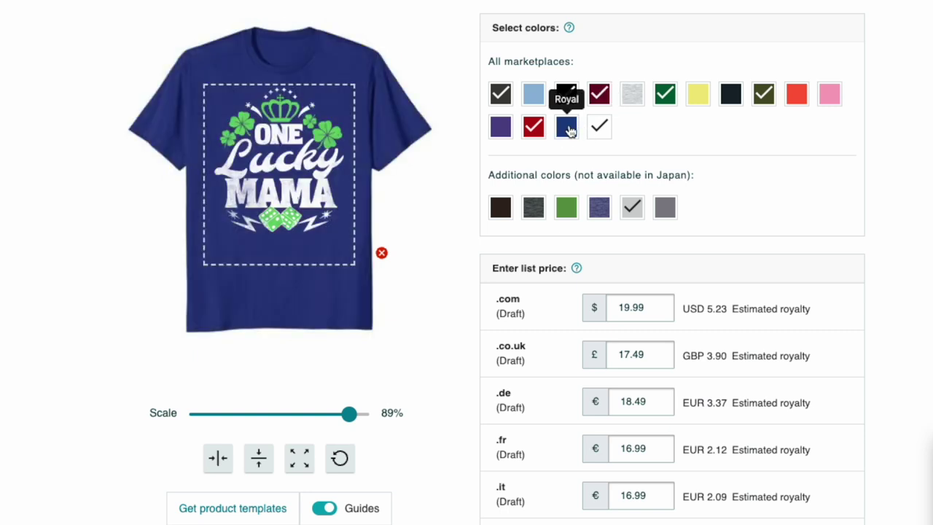
left_click(566, 129)
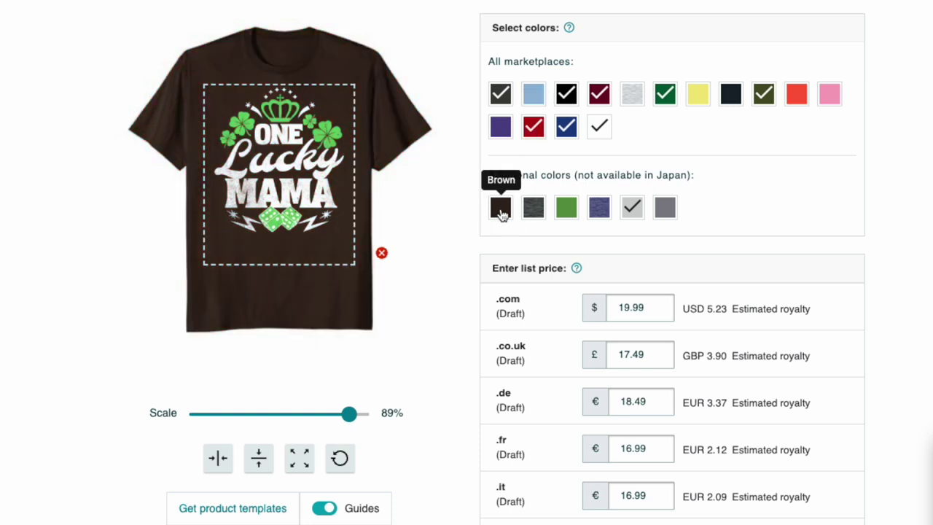
Add Brown, dark heather grey and grass green, deselect light grey and white, and turn off the print-area guides
left_click(500, 209)
left_click(538, 208)
left_click(566, 230)
left_click(632, 229)
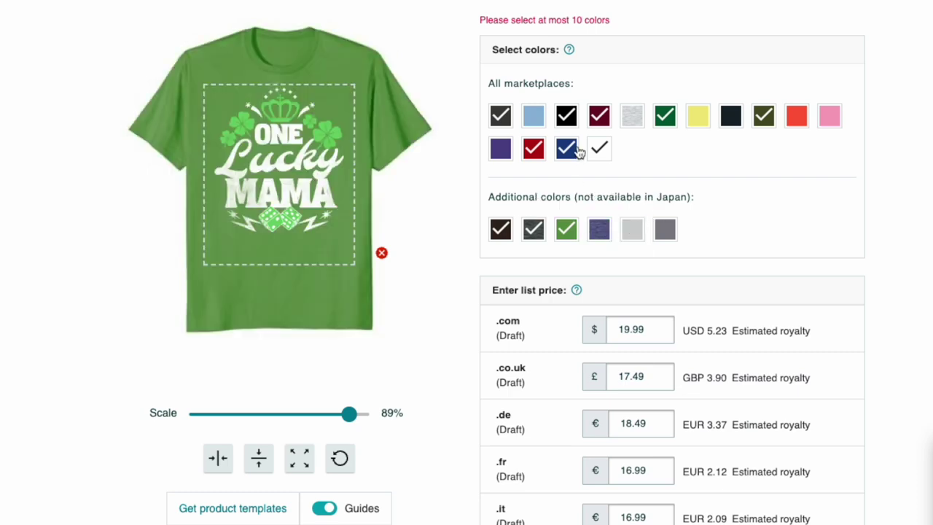
left_click(599, 147)
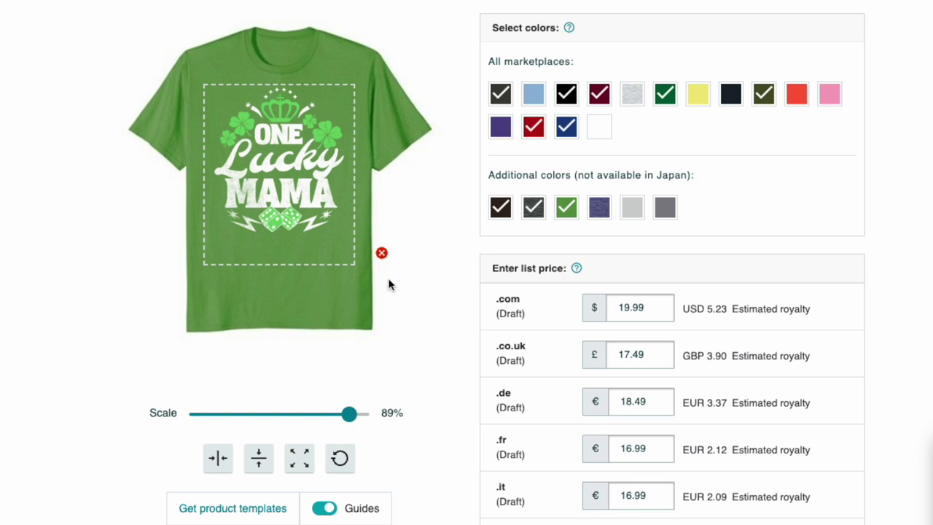
left_click(323, 509)
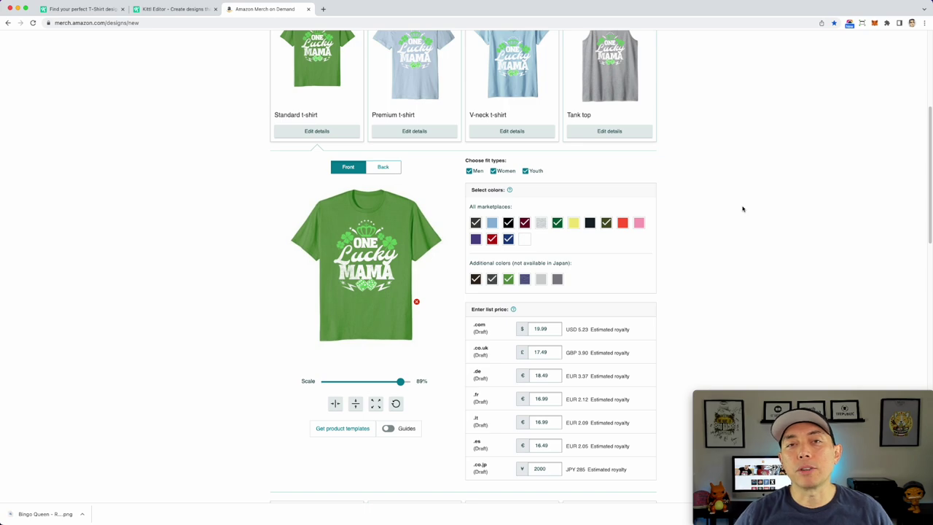
scroll(737, 202, "up", 4)
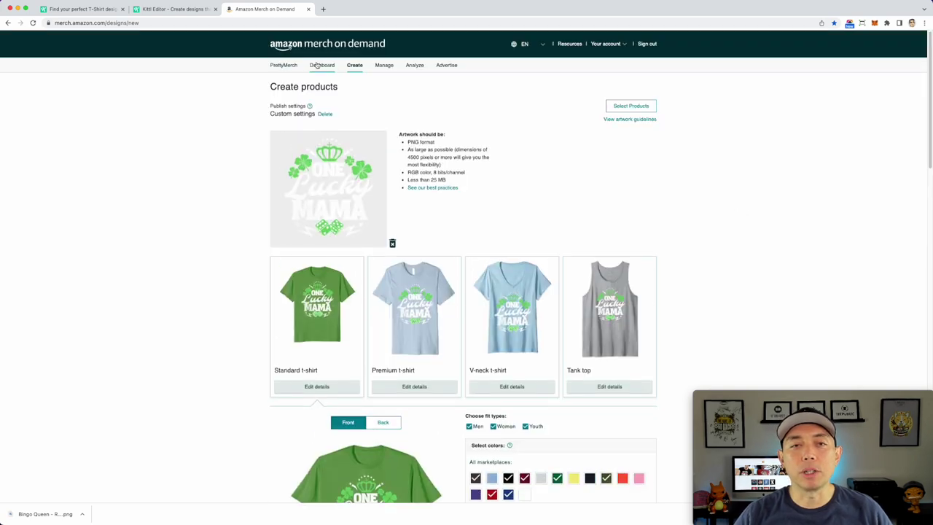
scroll(752, 329, "down", 3)
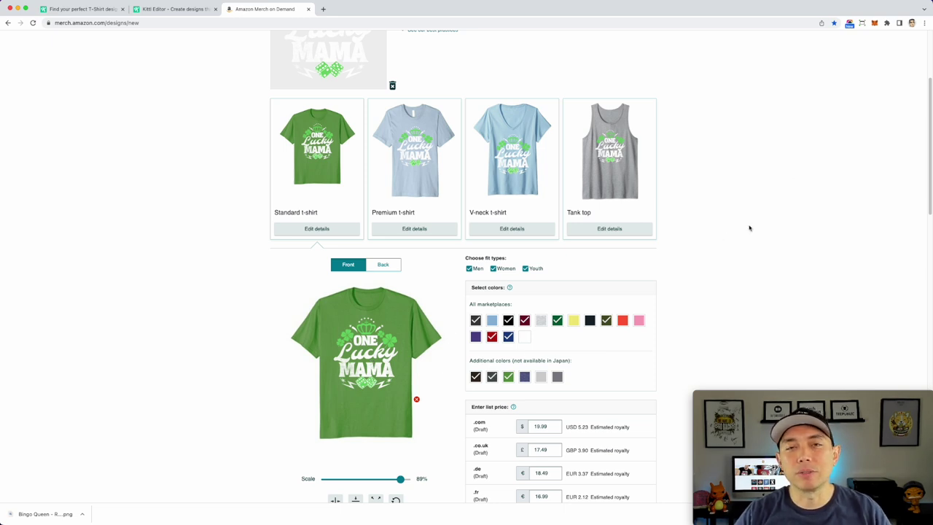
scroll(714, 238, "up", 2)
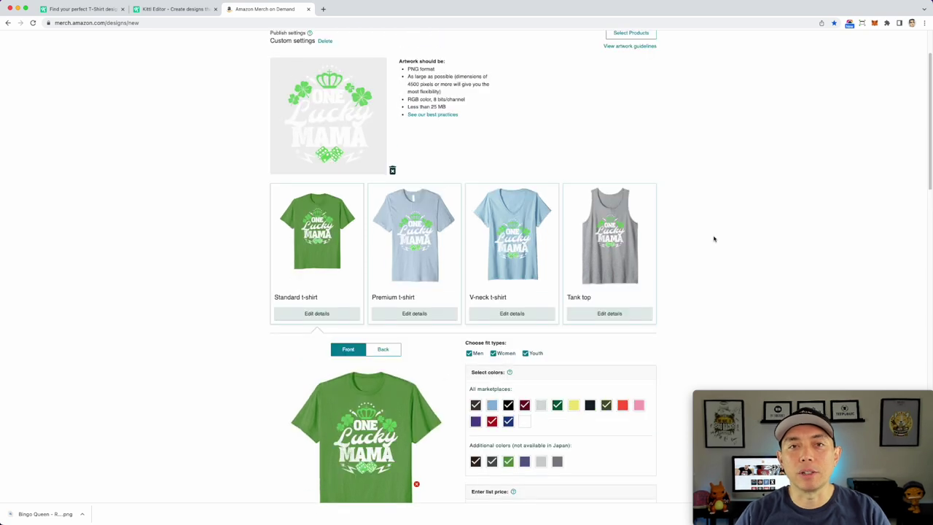
scroll(717, 234, "up", 1)
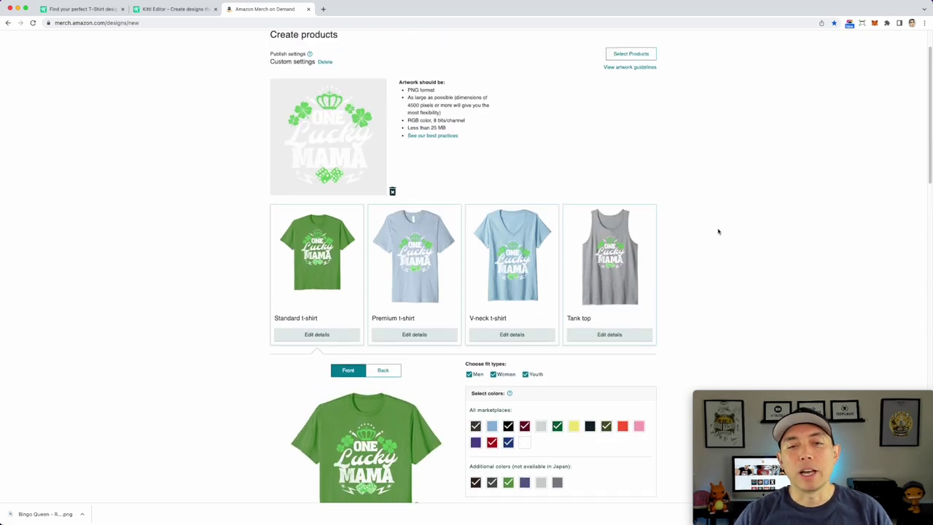
scroll(730, 238, "down", 3)
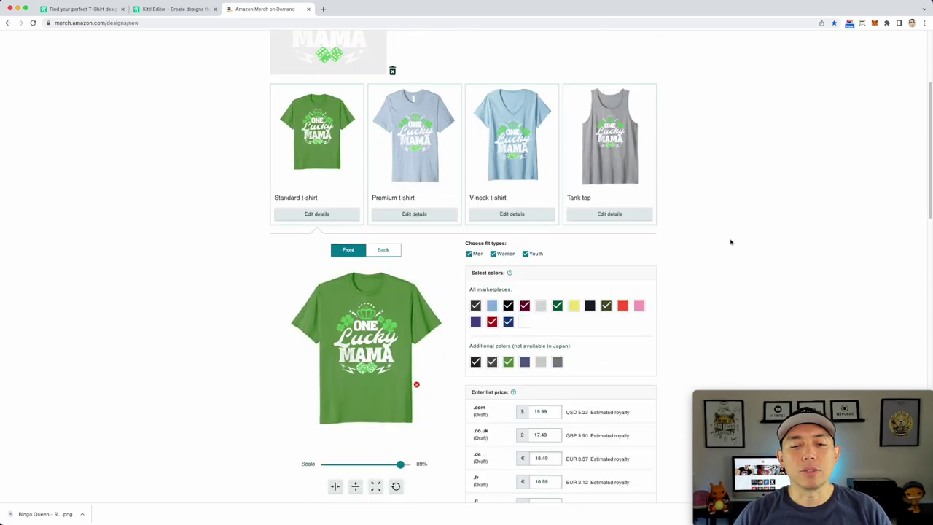